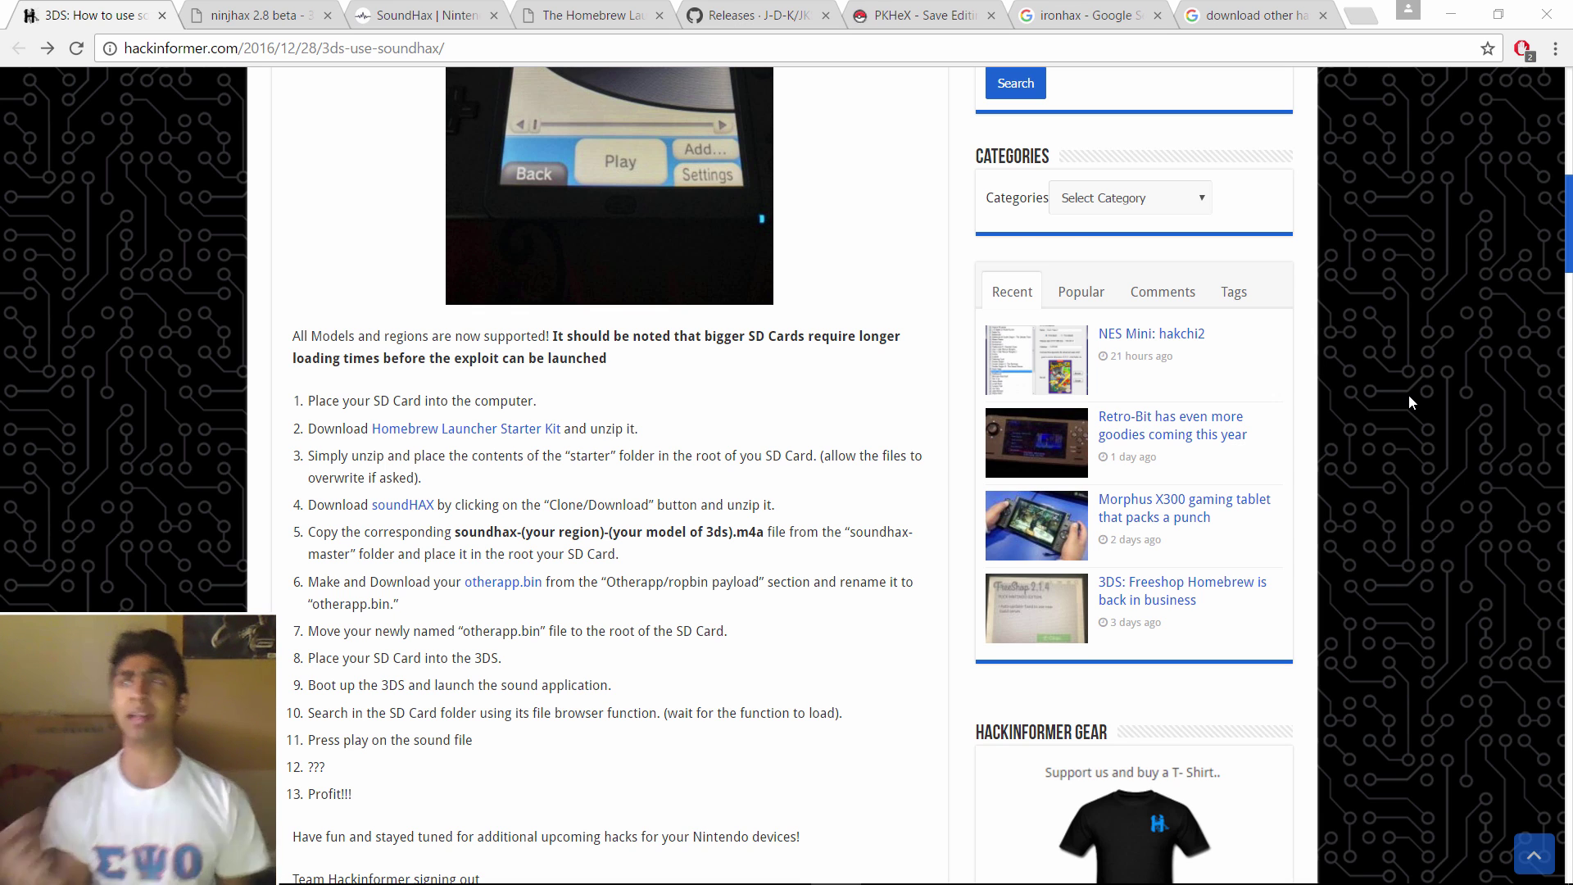
# Look over the files at the root of the SD card in File Explorer, then return to the browser.
pyautogui.hotkey('alt', 'Tab')
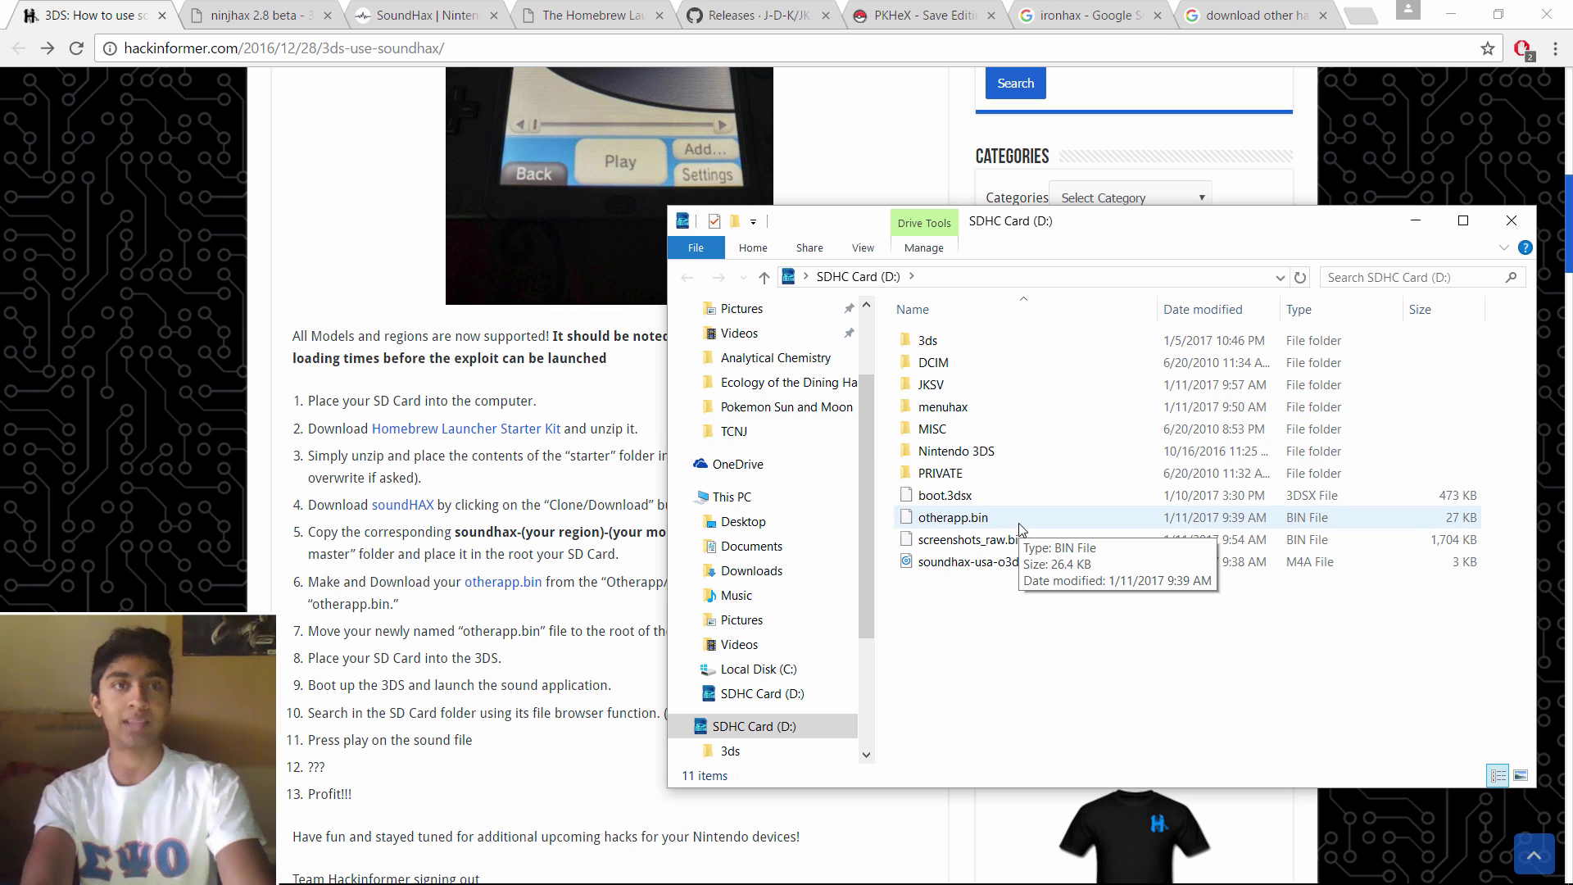
pyautogui.click(129, 234)
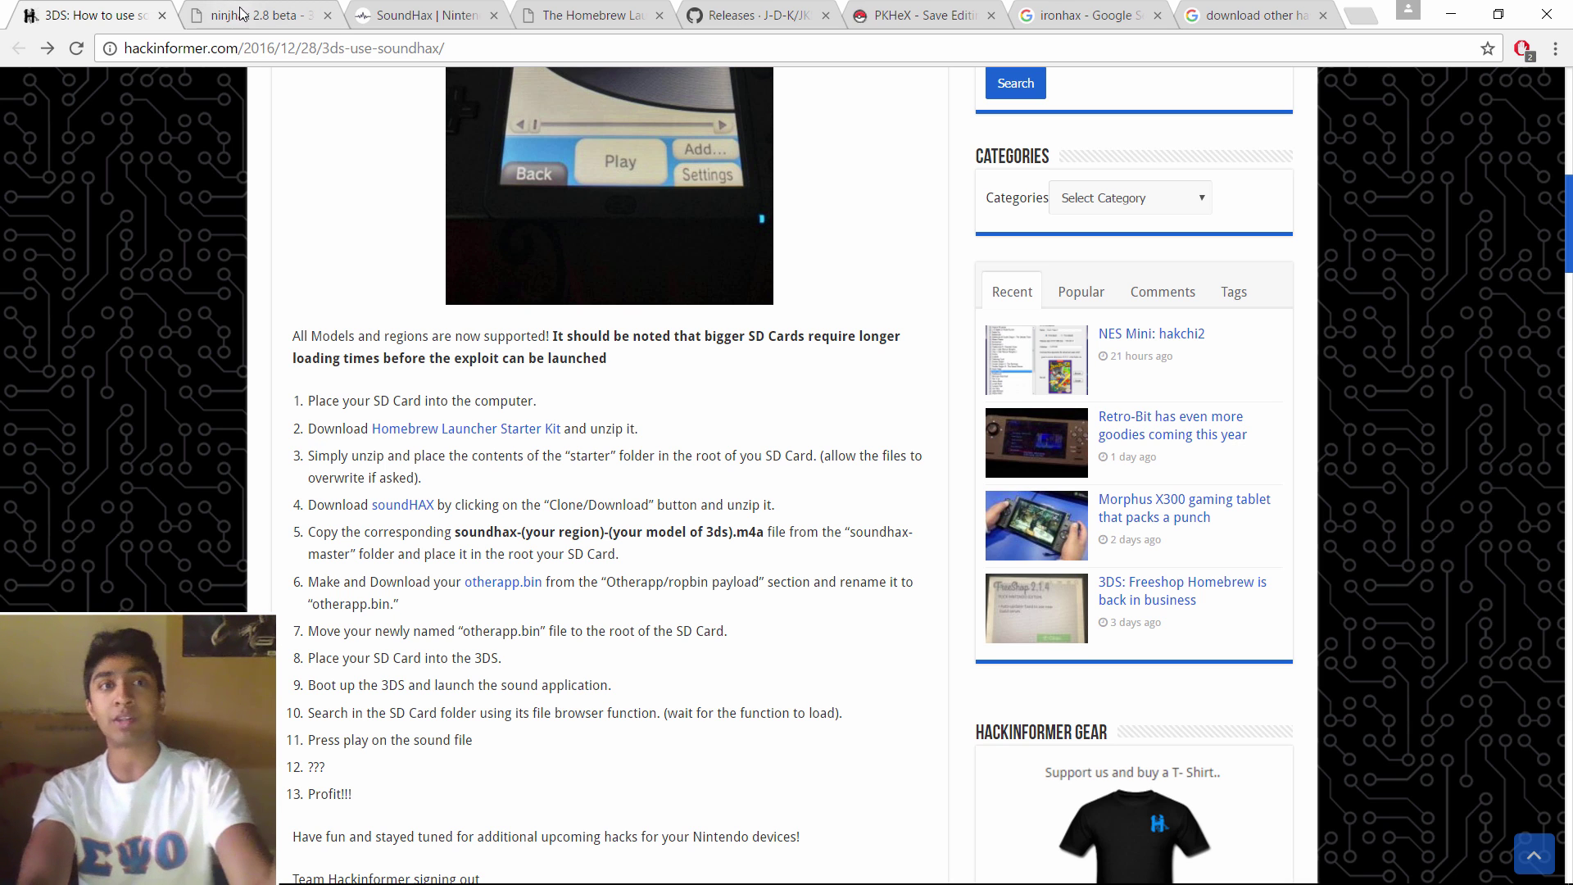
# Download the homebrew starter kit from the ninjhax page and open the downloaded archive in WinRAR.
pyautogui.click(272, 16)
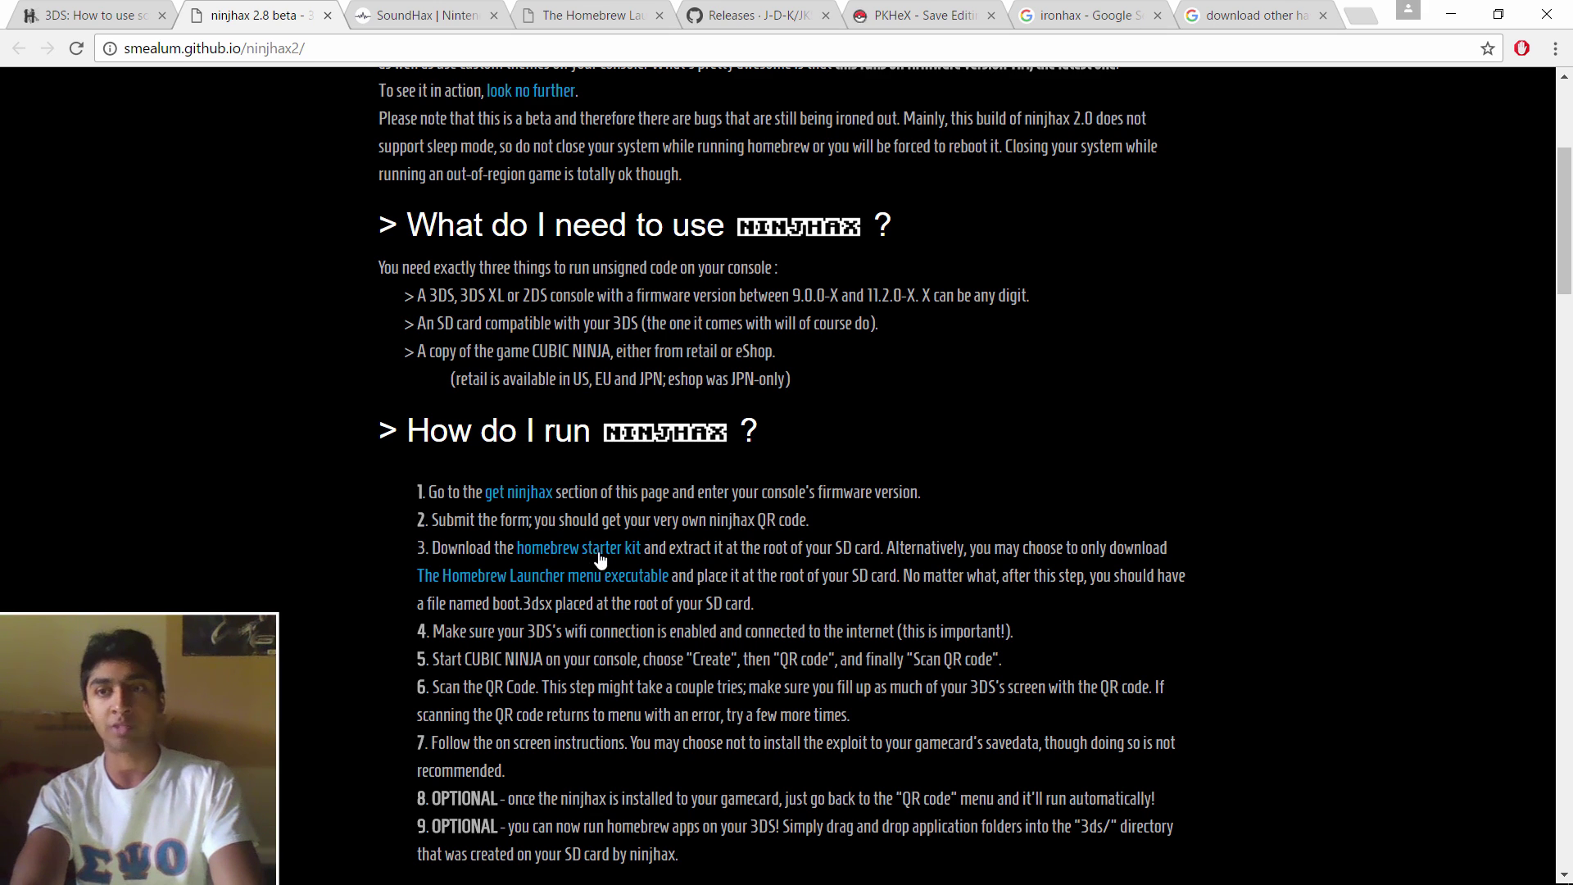
pyautogui.scroll(4, 682, 496)
pyautogui.scroll(-7, 606, 320)
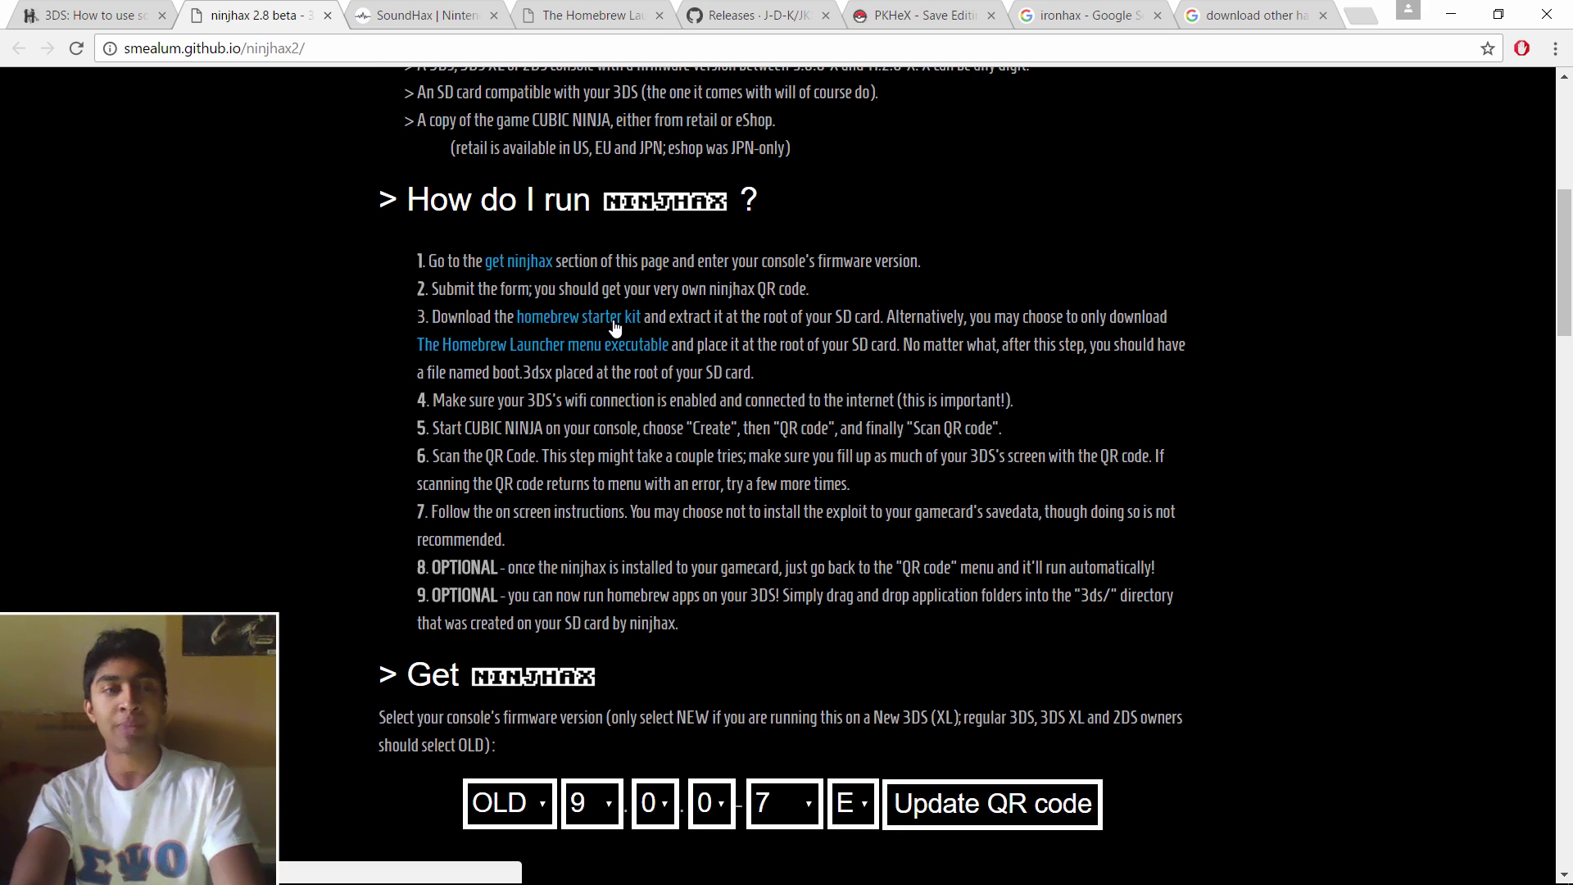
pyautogui.click(614, 326)
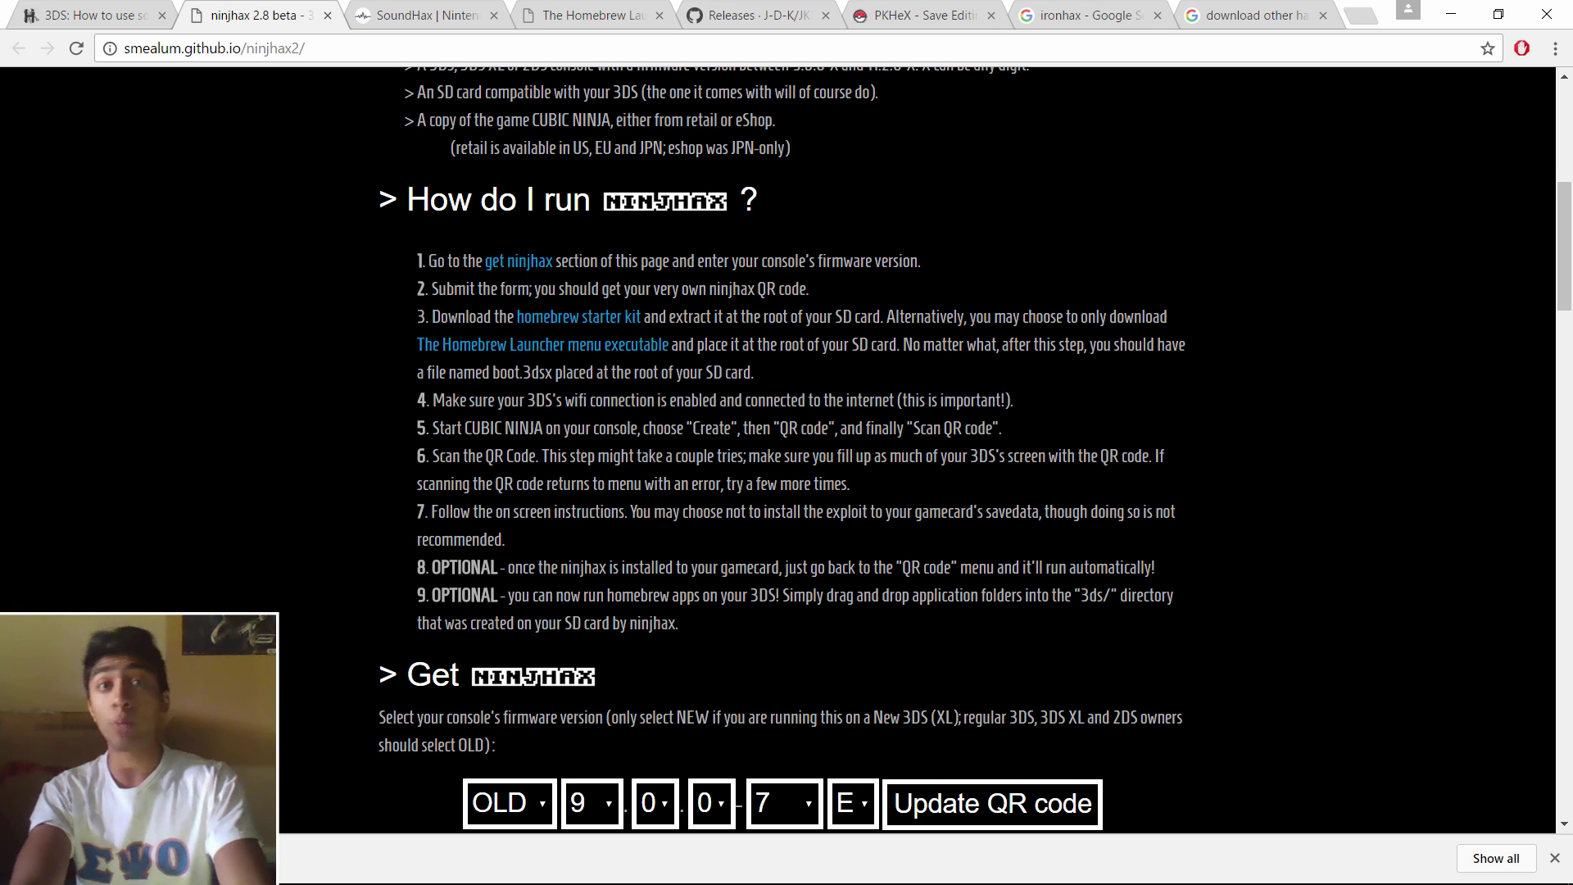
pyautogui.click(98, 858)
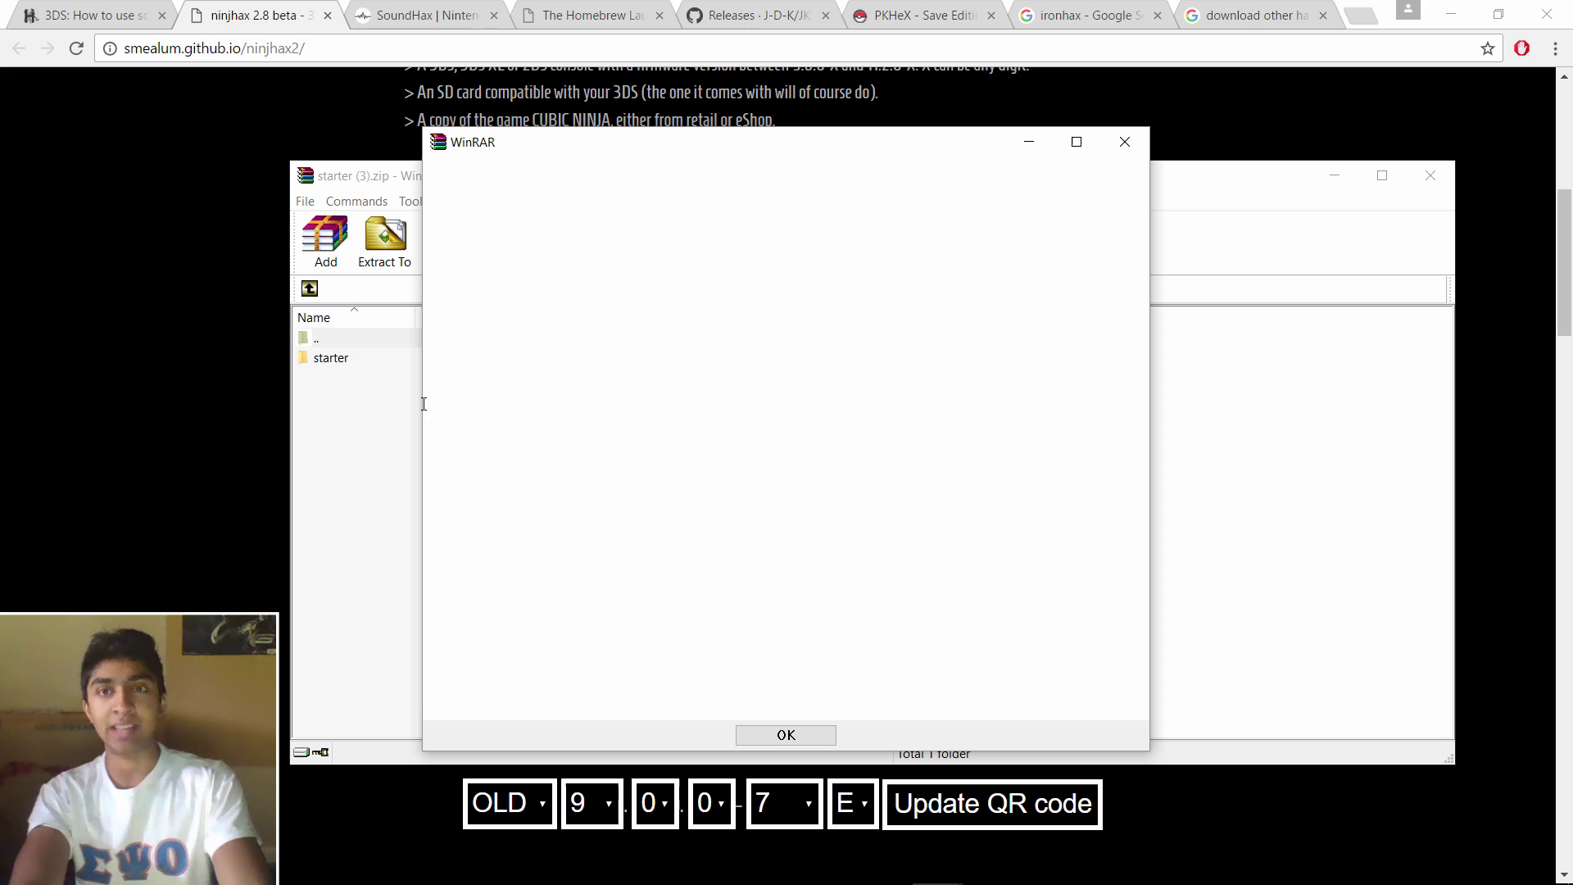
pyautogui.click(1125, 142)
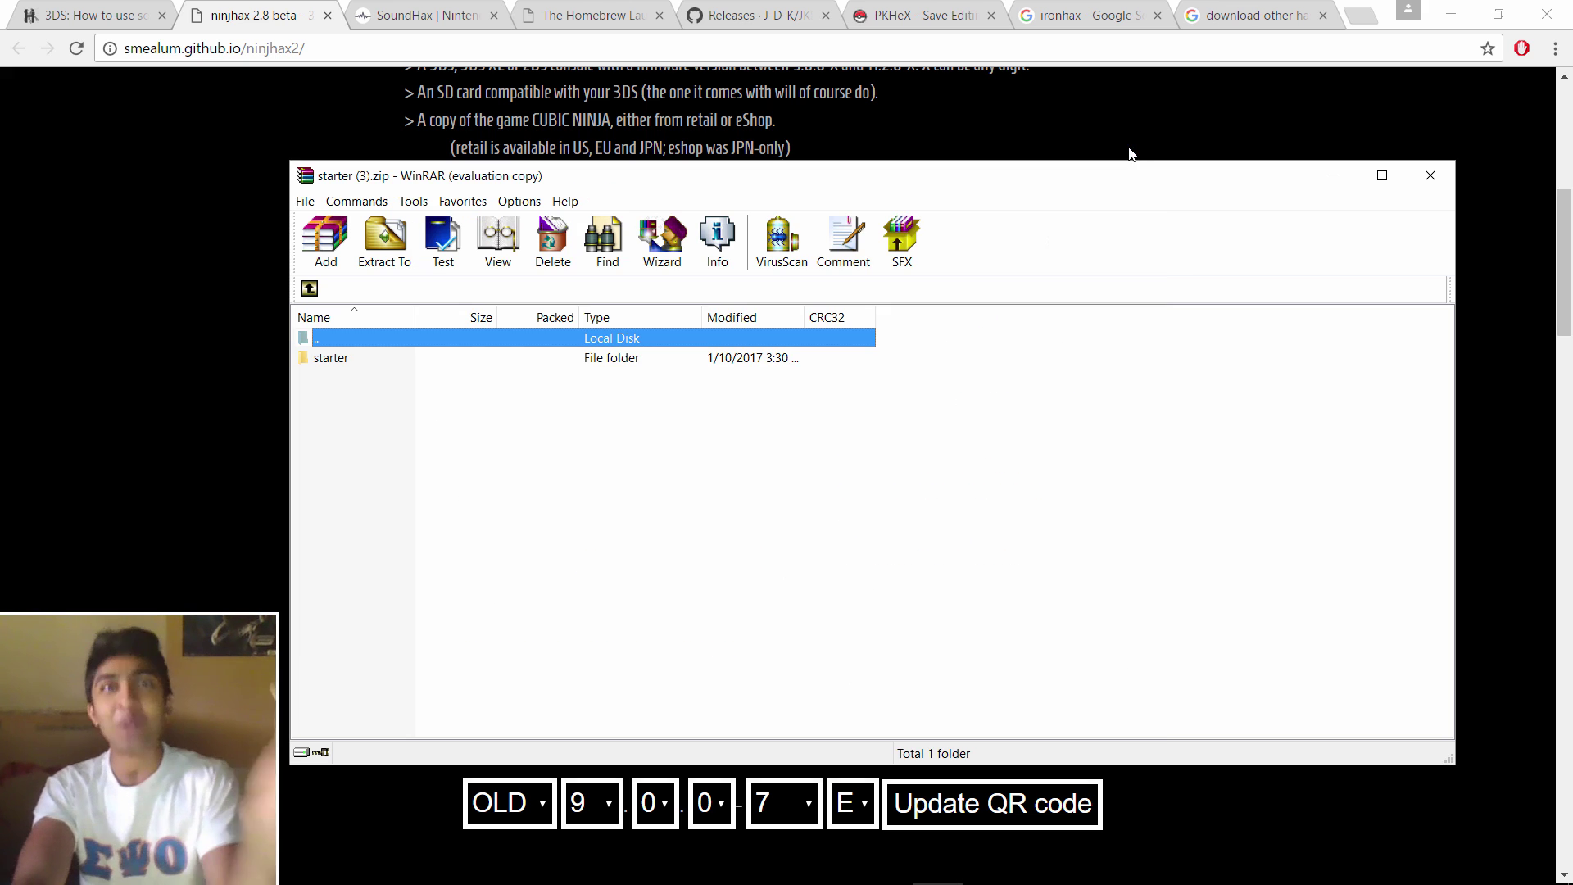
# Open the starter folder inside the archive and examine the items it contains.
pyautogui.doubleClick(542, 360)
pyautogui.moveTo(418, 411); pyautogui.dragTo(390, 343)
pyautogui.click(400, 420)
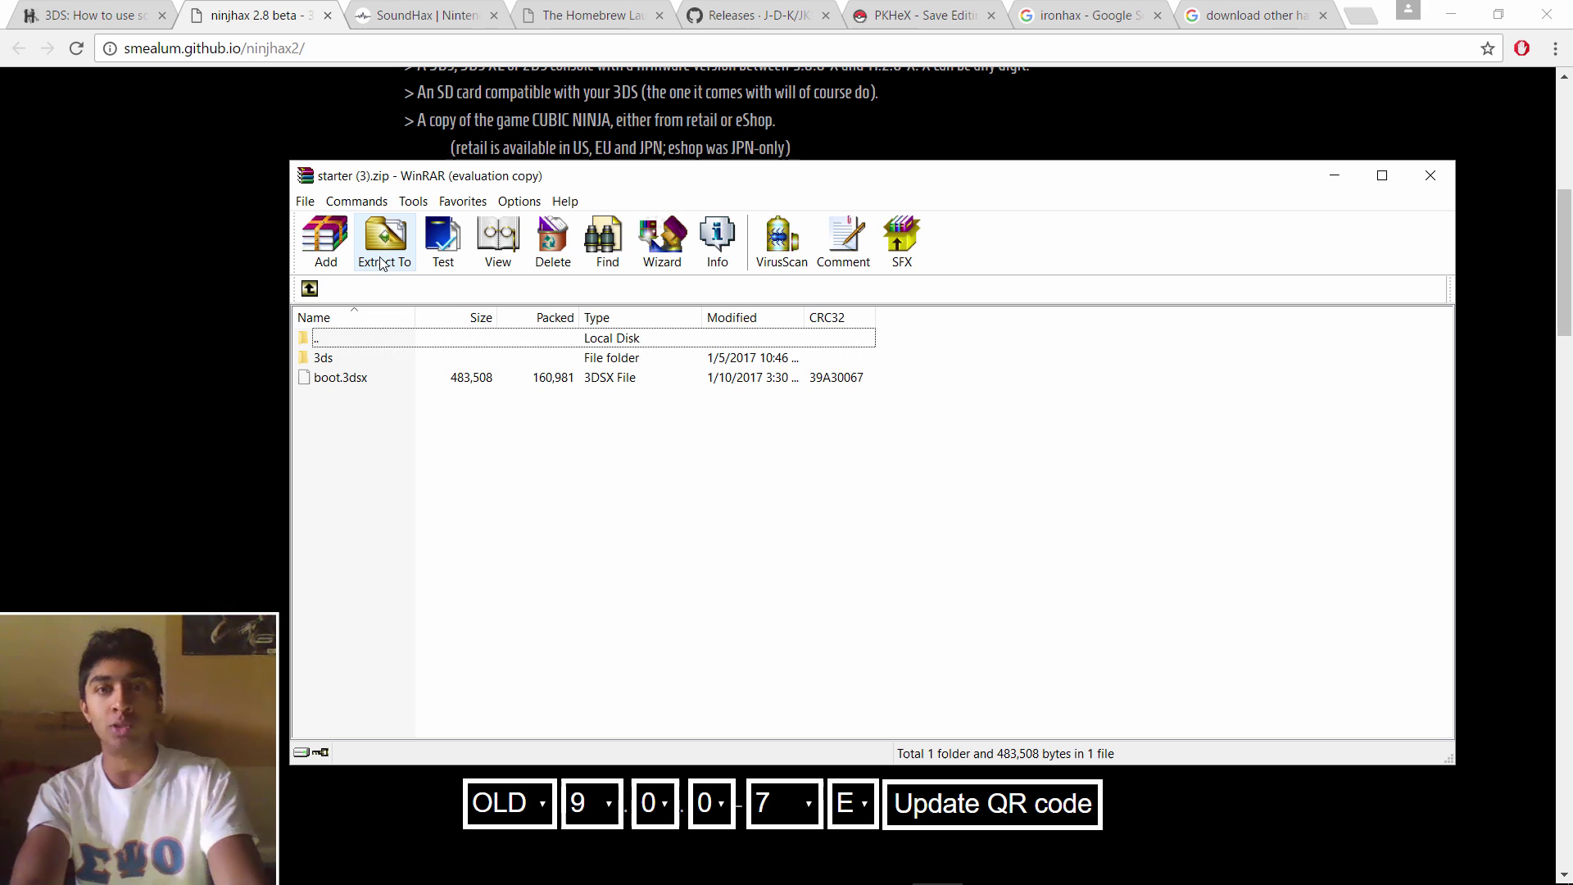
# Switch to File Explorer and locate boot.3dsx and the 3ds folder at the root of the SD card.
pyautogui.hotkey('alt', 'Tab')
pyautogui.hotkey('alt', 'Tab')
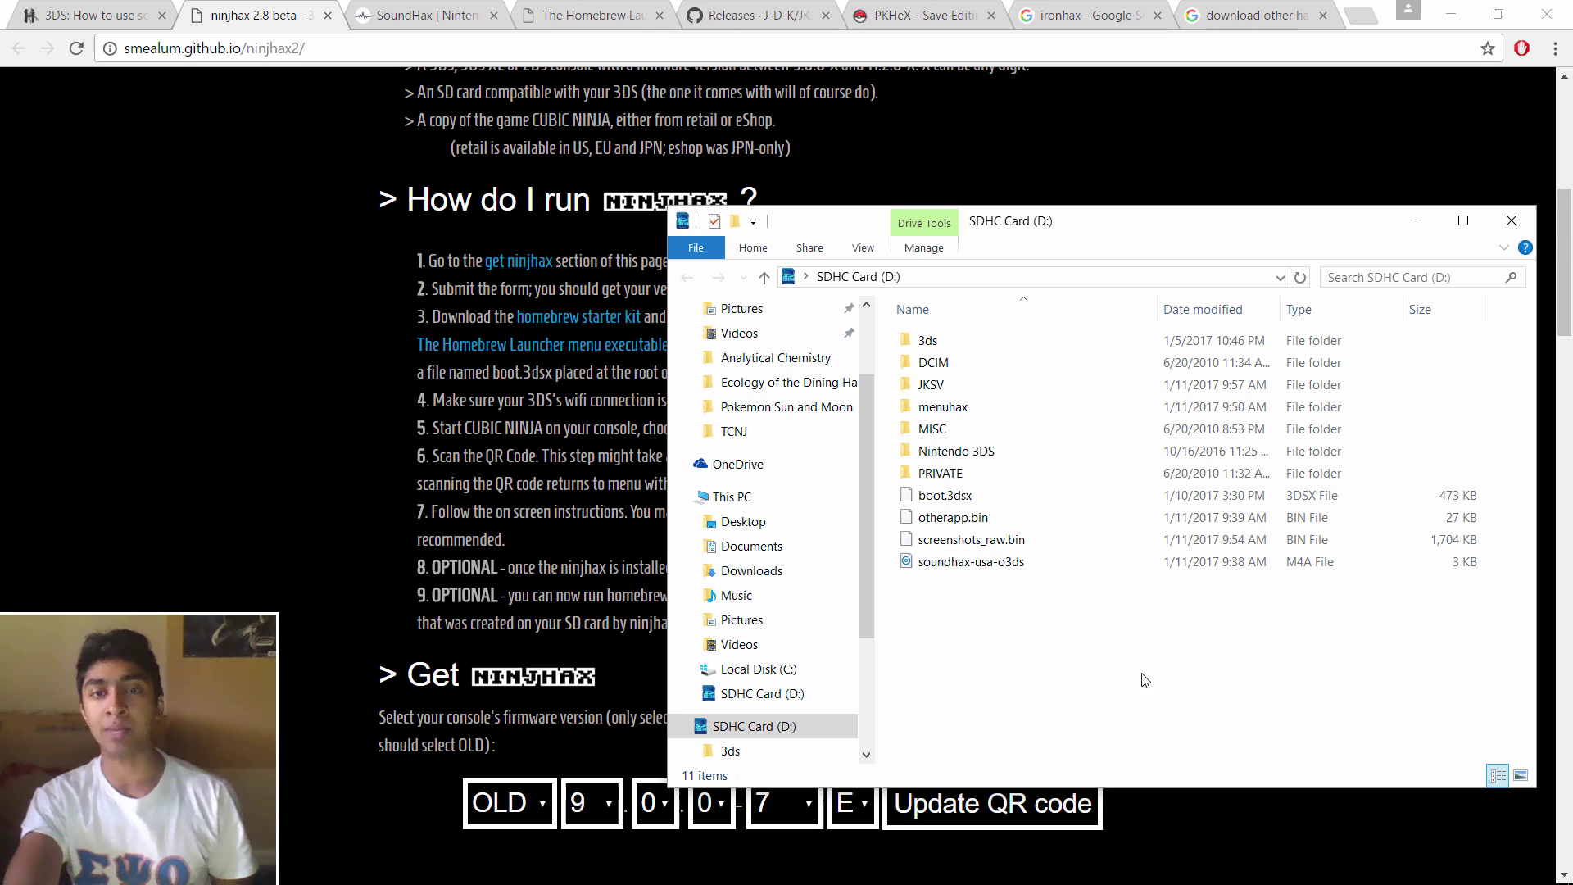
pyautogui.click(966, 500)
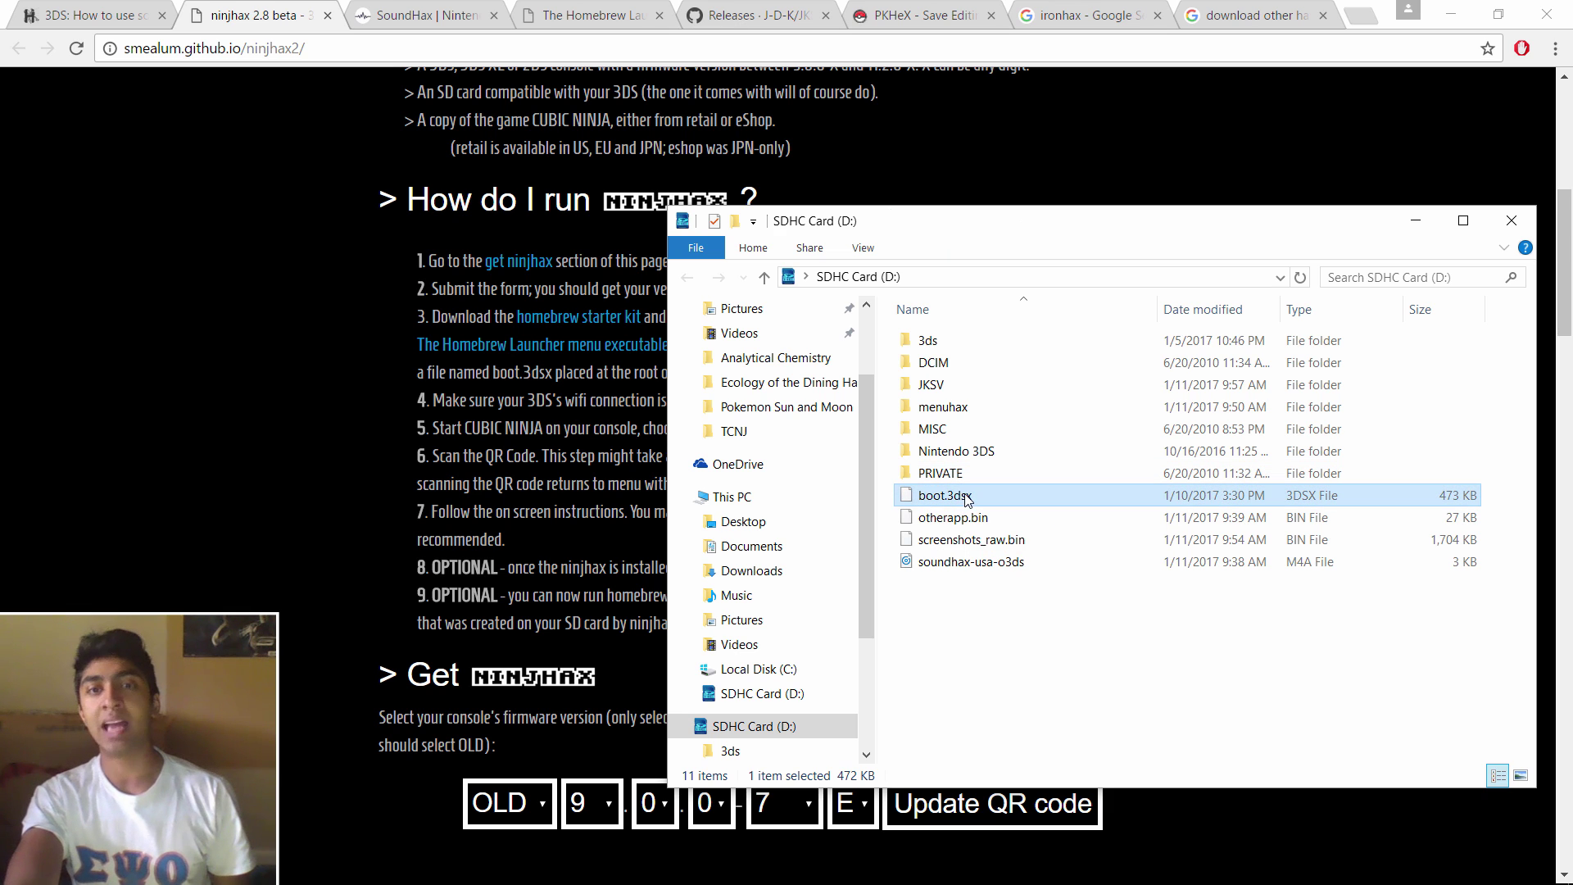
pyautogui.click(963, 344)
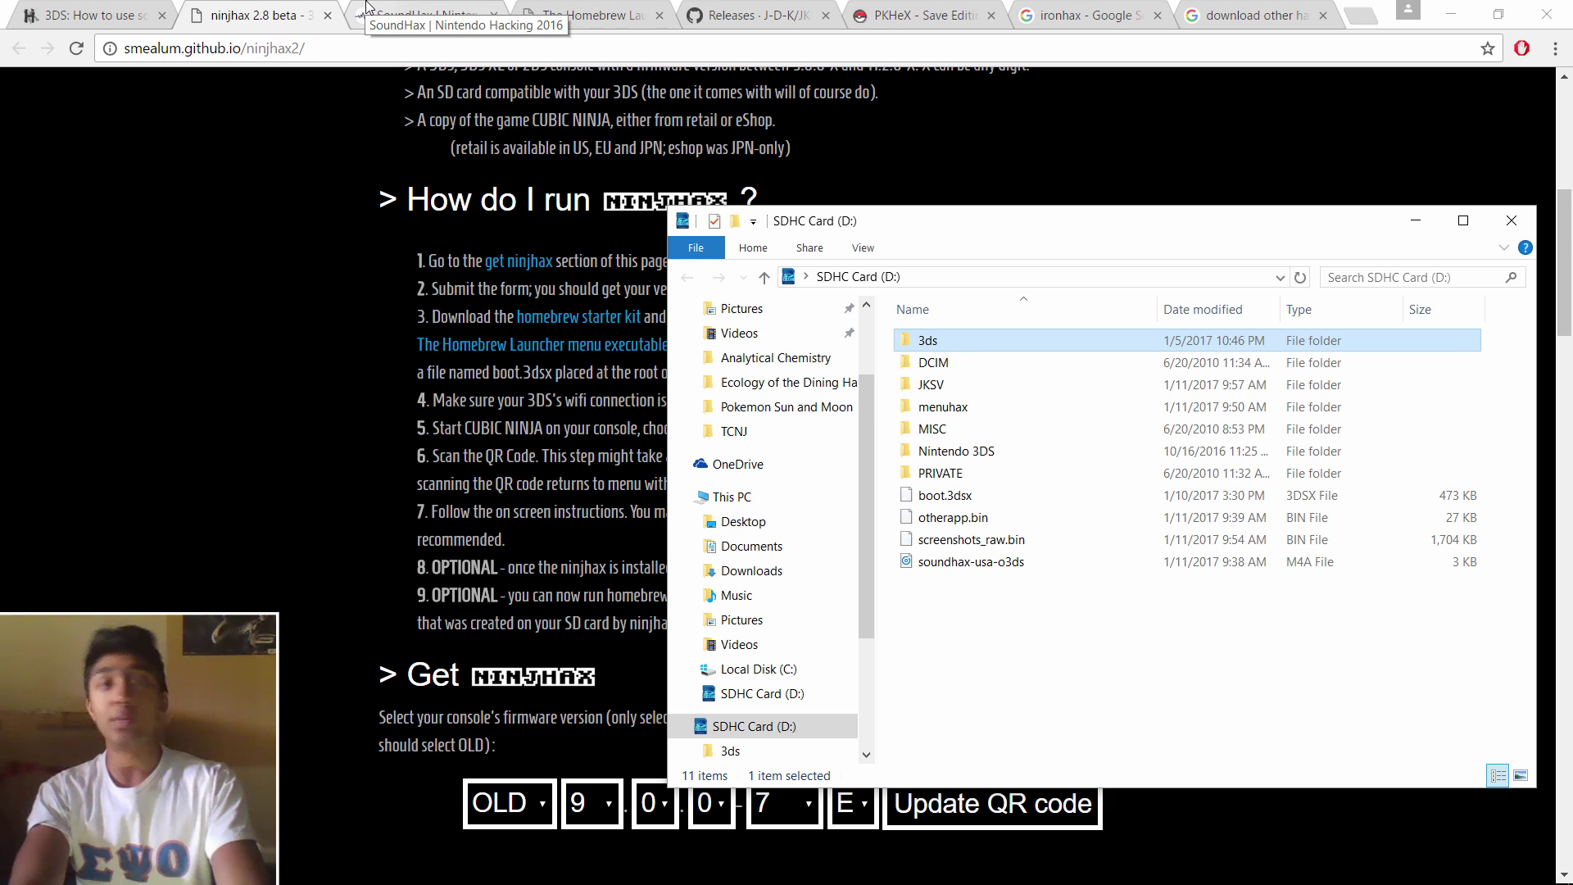
# Download the SoundHax M4A from soundhax.com for the USA region and the OLD 3DS | OLD 3DS XL | 2DS console.
pyautogui.click(366, 7)
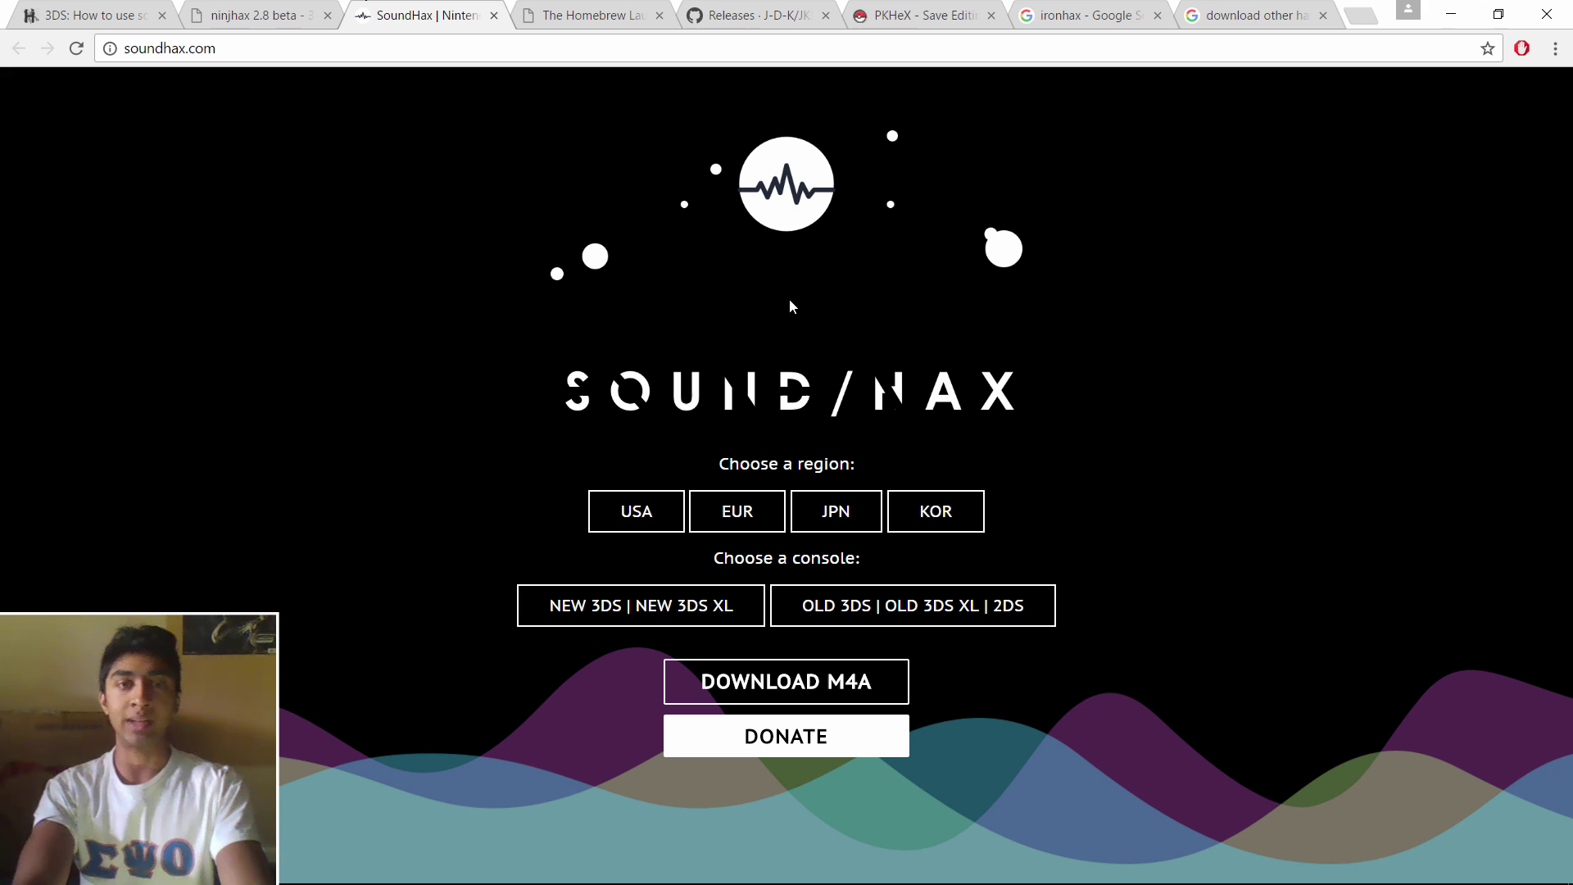
pyautogui.click(646, 516)
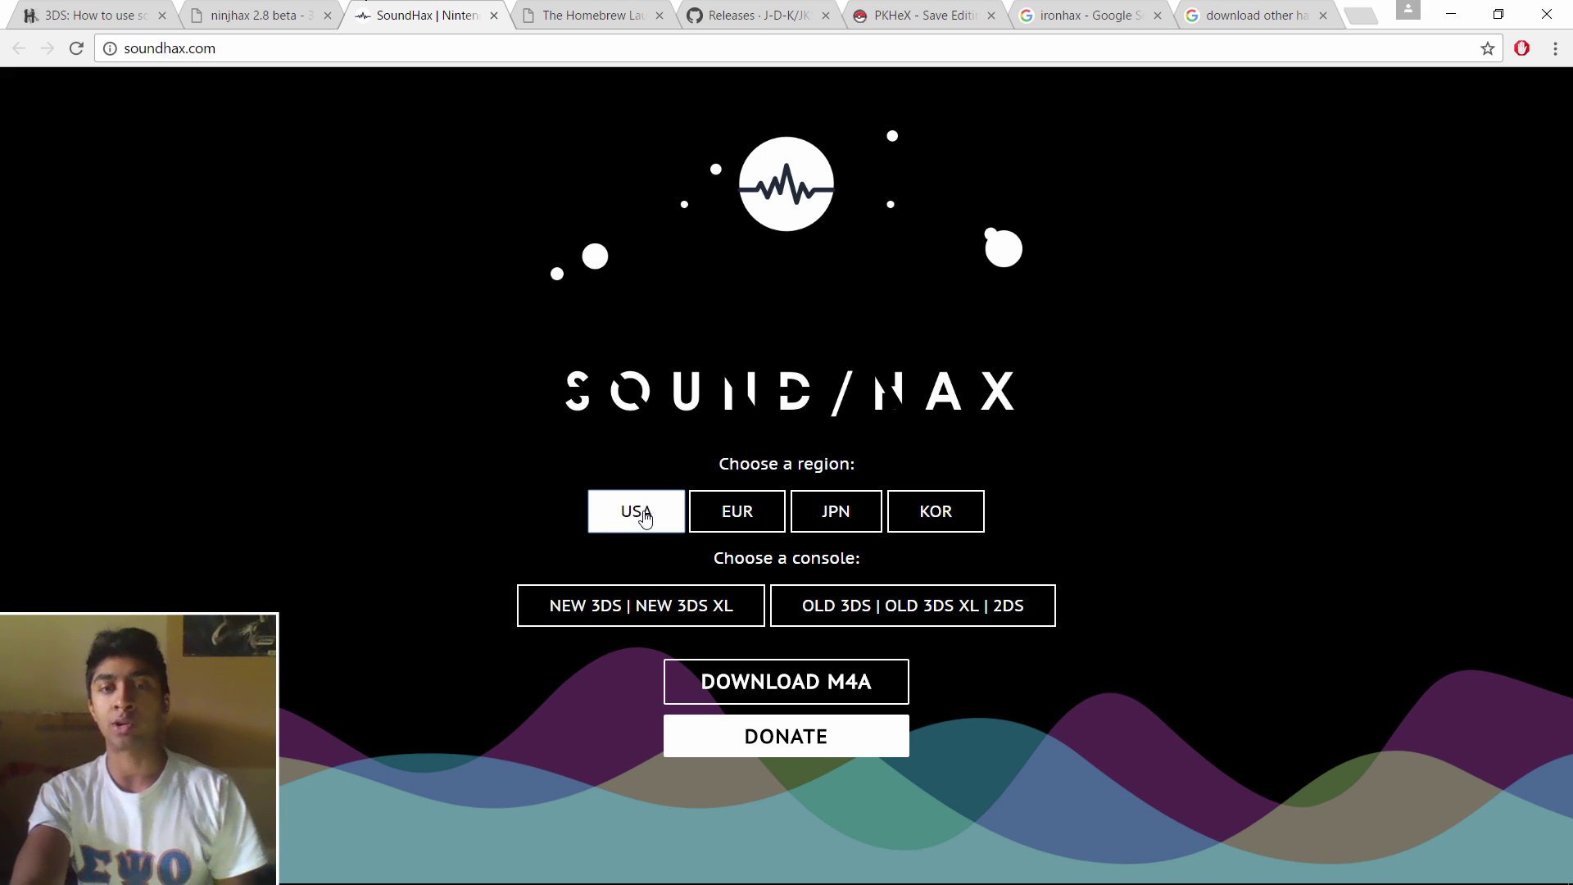
pyautogui.click(941, 618)
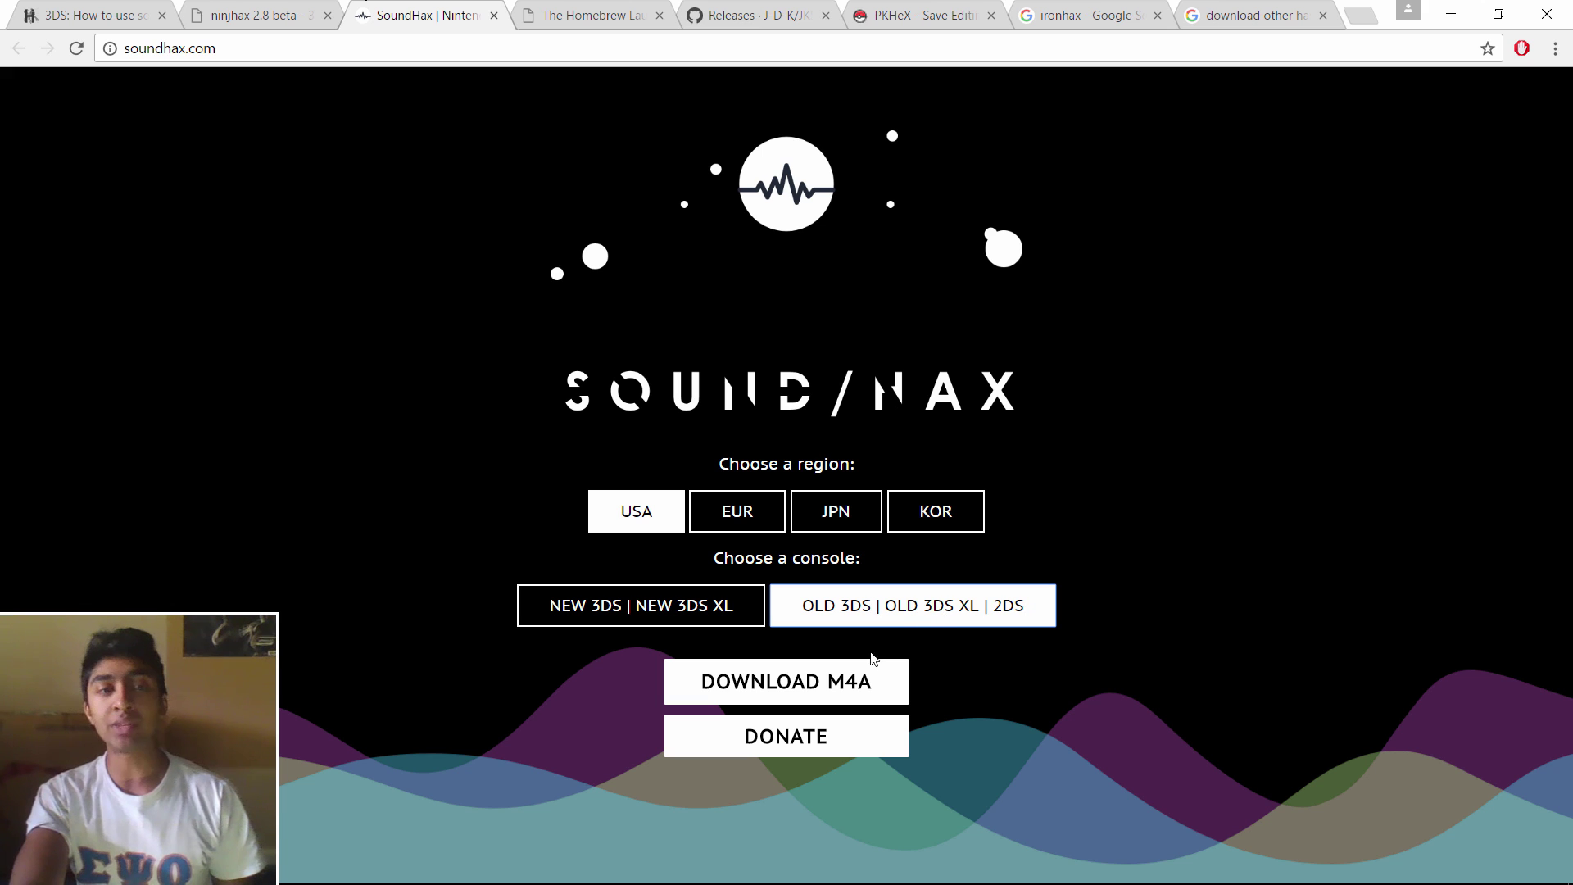
pyautogui.click(852, 693)
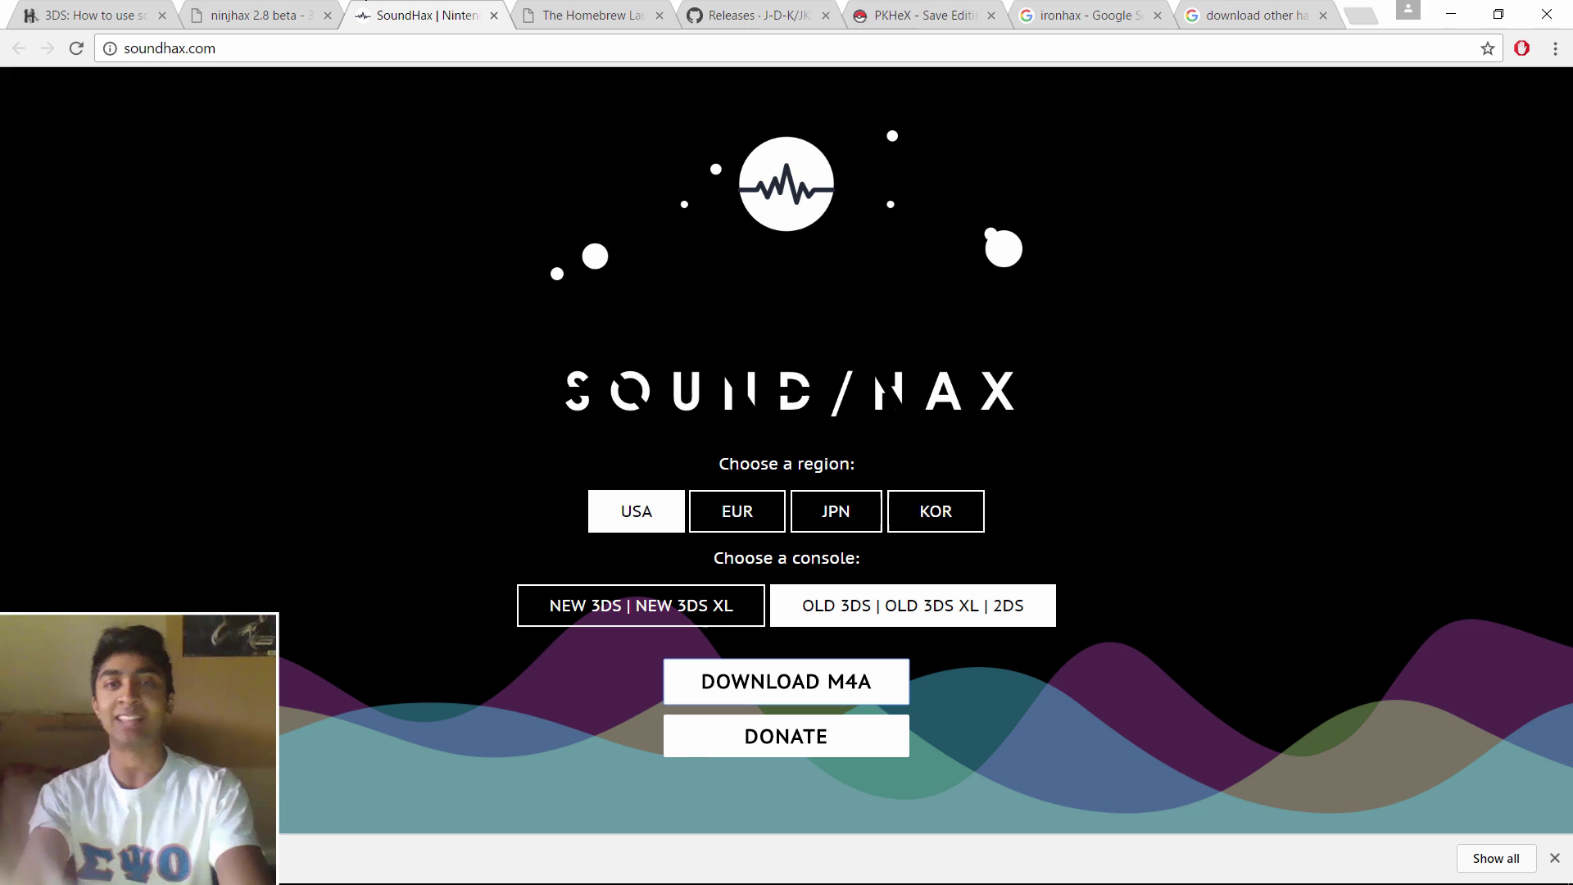
# Locate the soundhax-usa-o3ds file at the root of the SD card in File Explorer.
pyautogui.hotkey('alt', 'Tab')
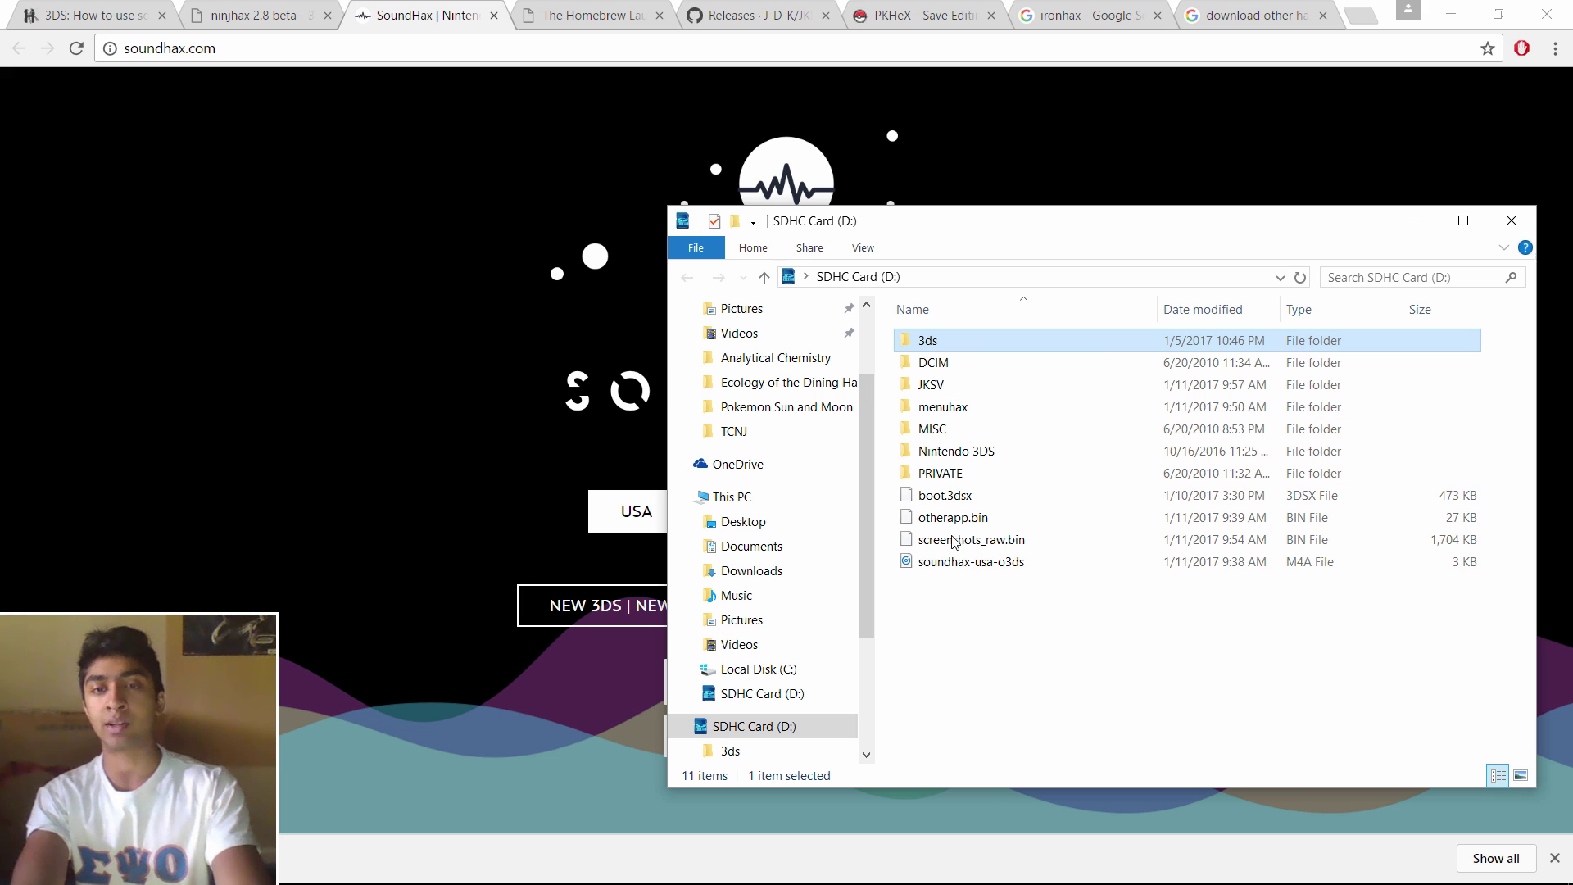
pyautogui.click(1000, 562)
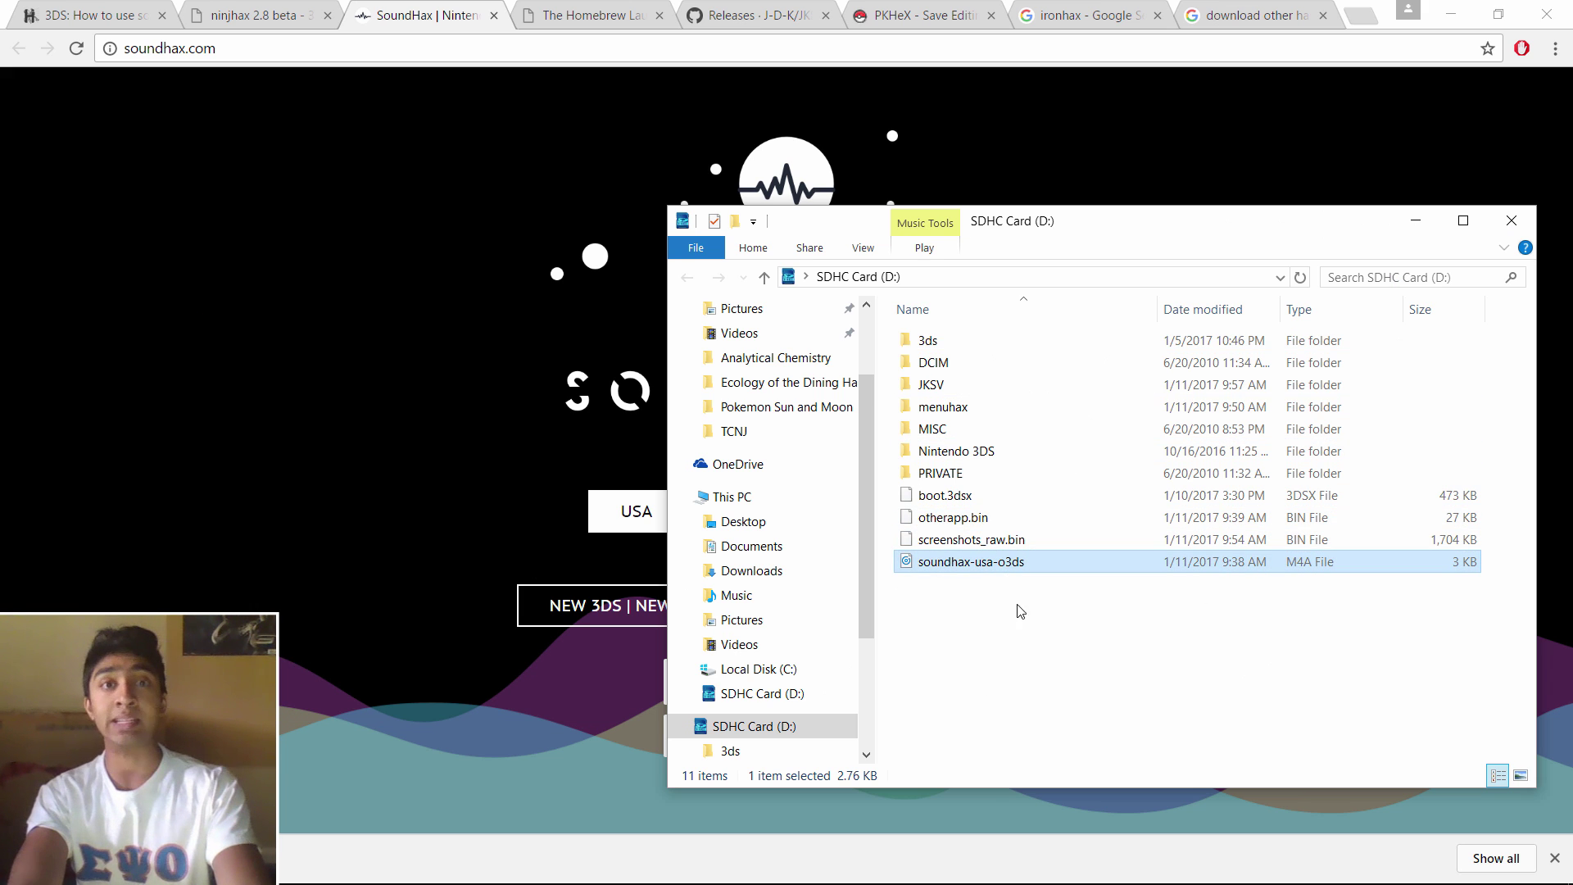
# Download the otherapp payload for firmware OLD 11.2.0-35 U from the Homebrew Launcher website.
pyautogui.click(610, 15)
pyautogui.scroll(15, 436, 291)
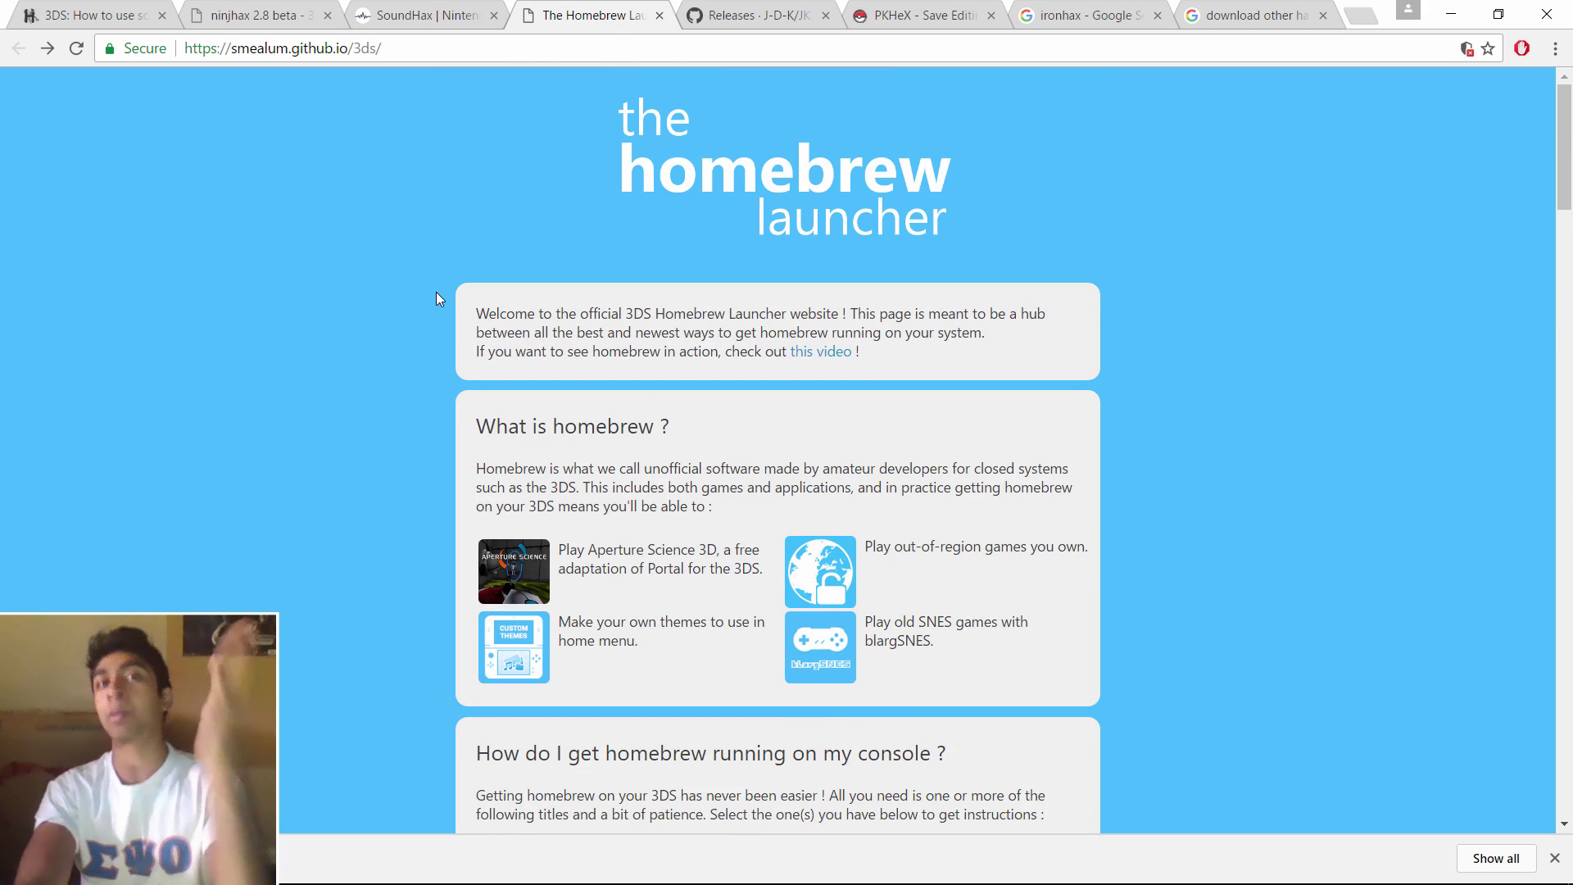
pyautogui.scroll(-8, 436, 292)
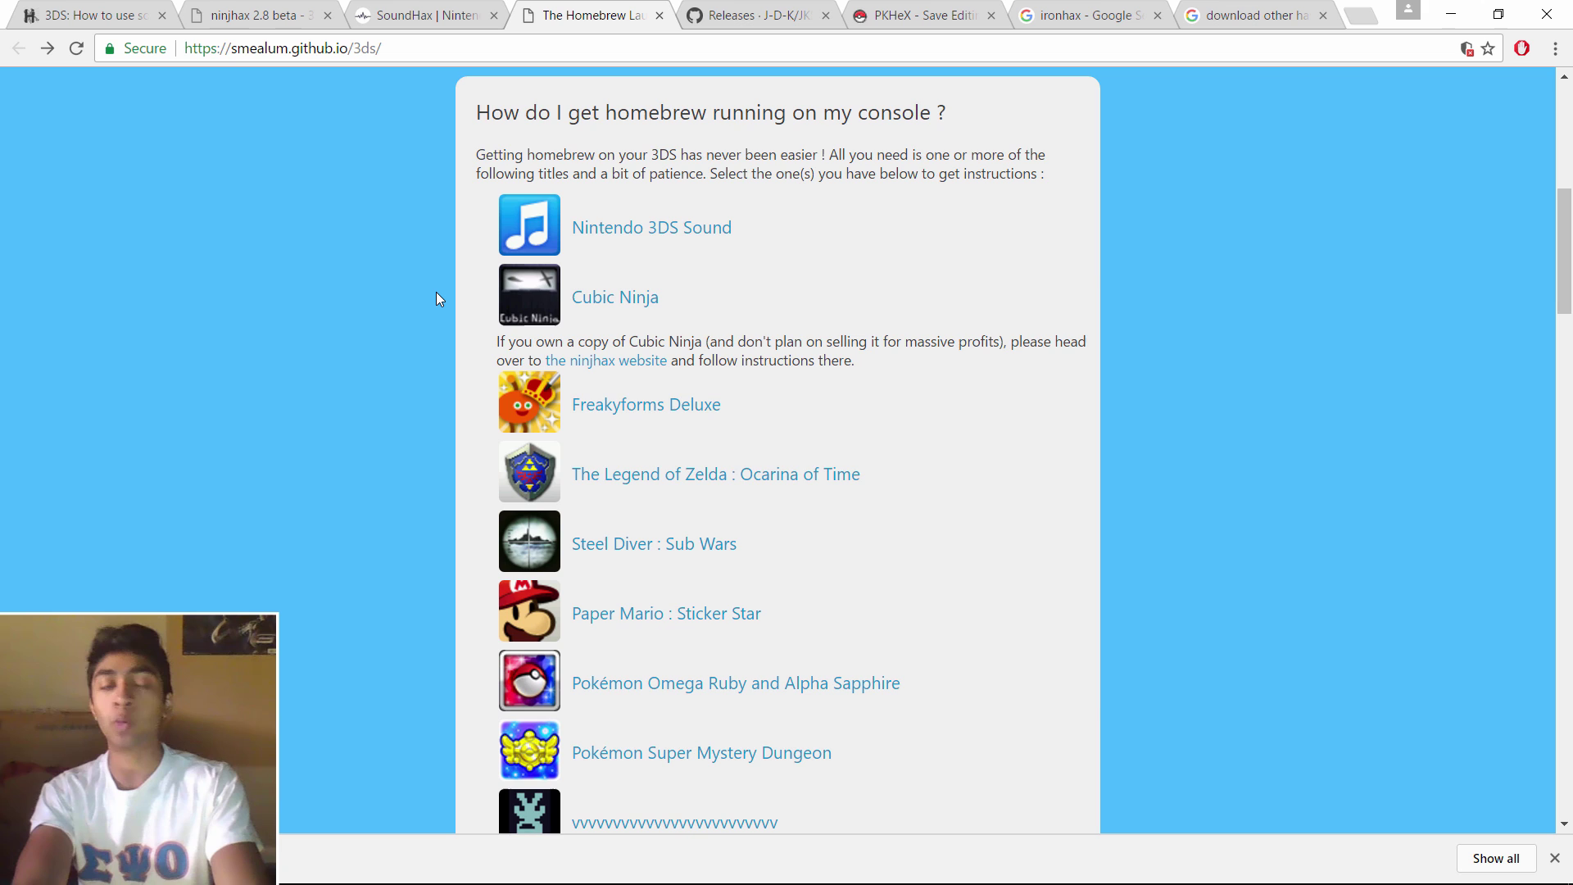
pyautogui.scroll(-13, 436, 293)
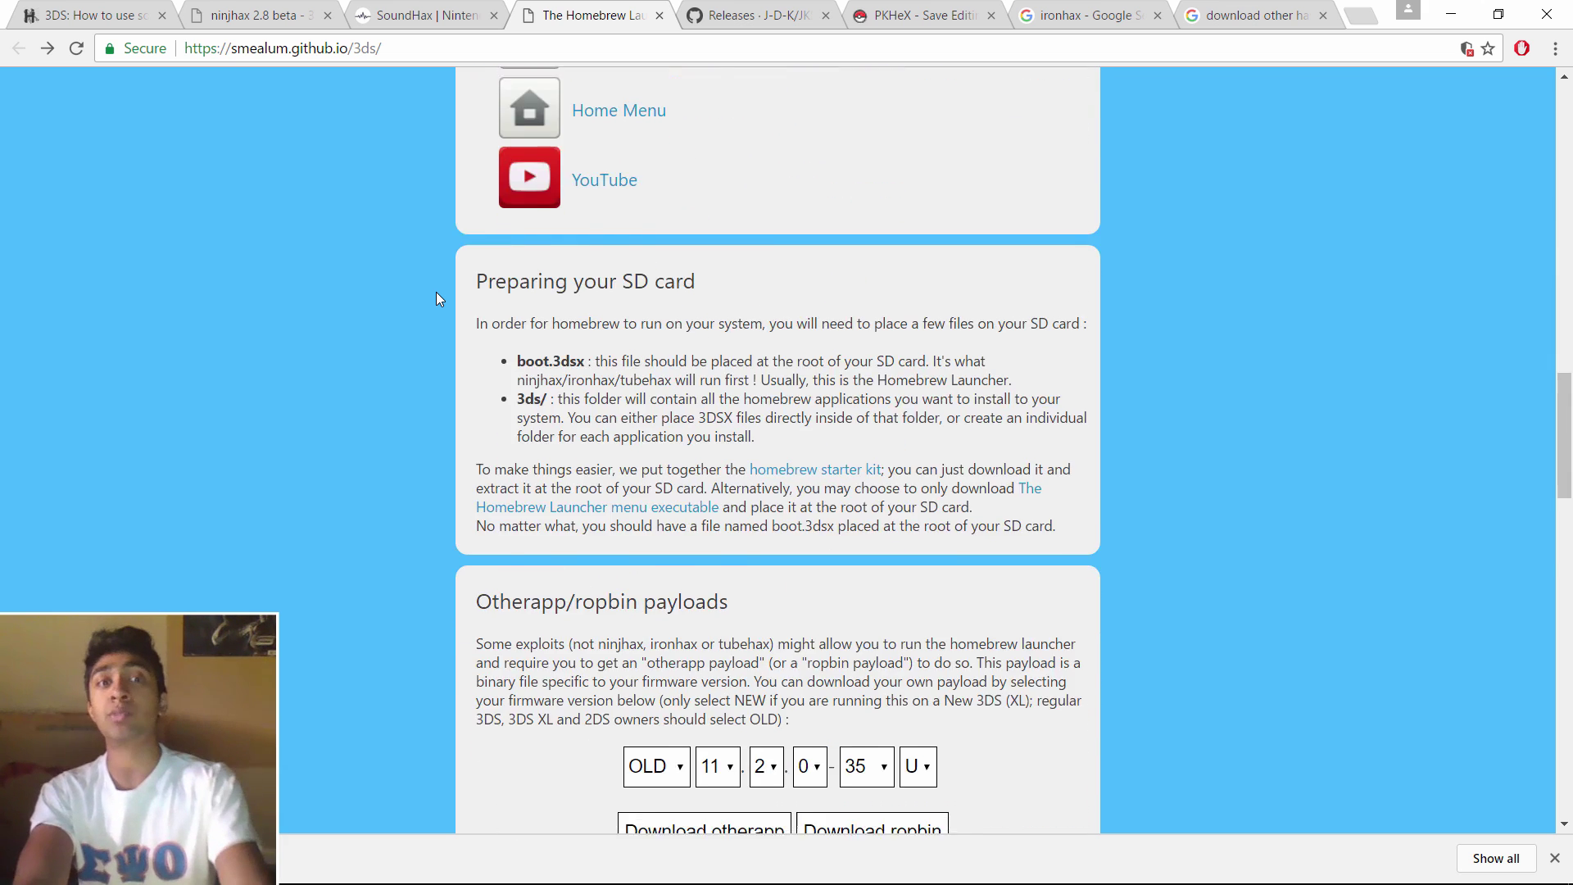
pyautogui.scroll(-5, 436, 298)
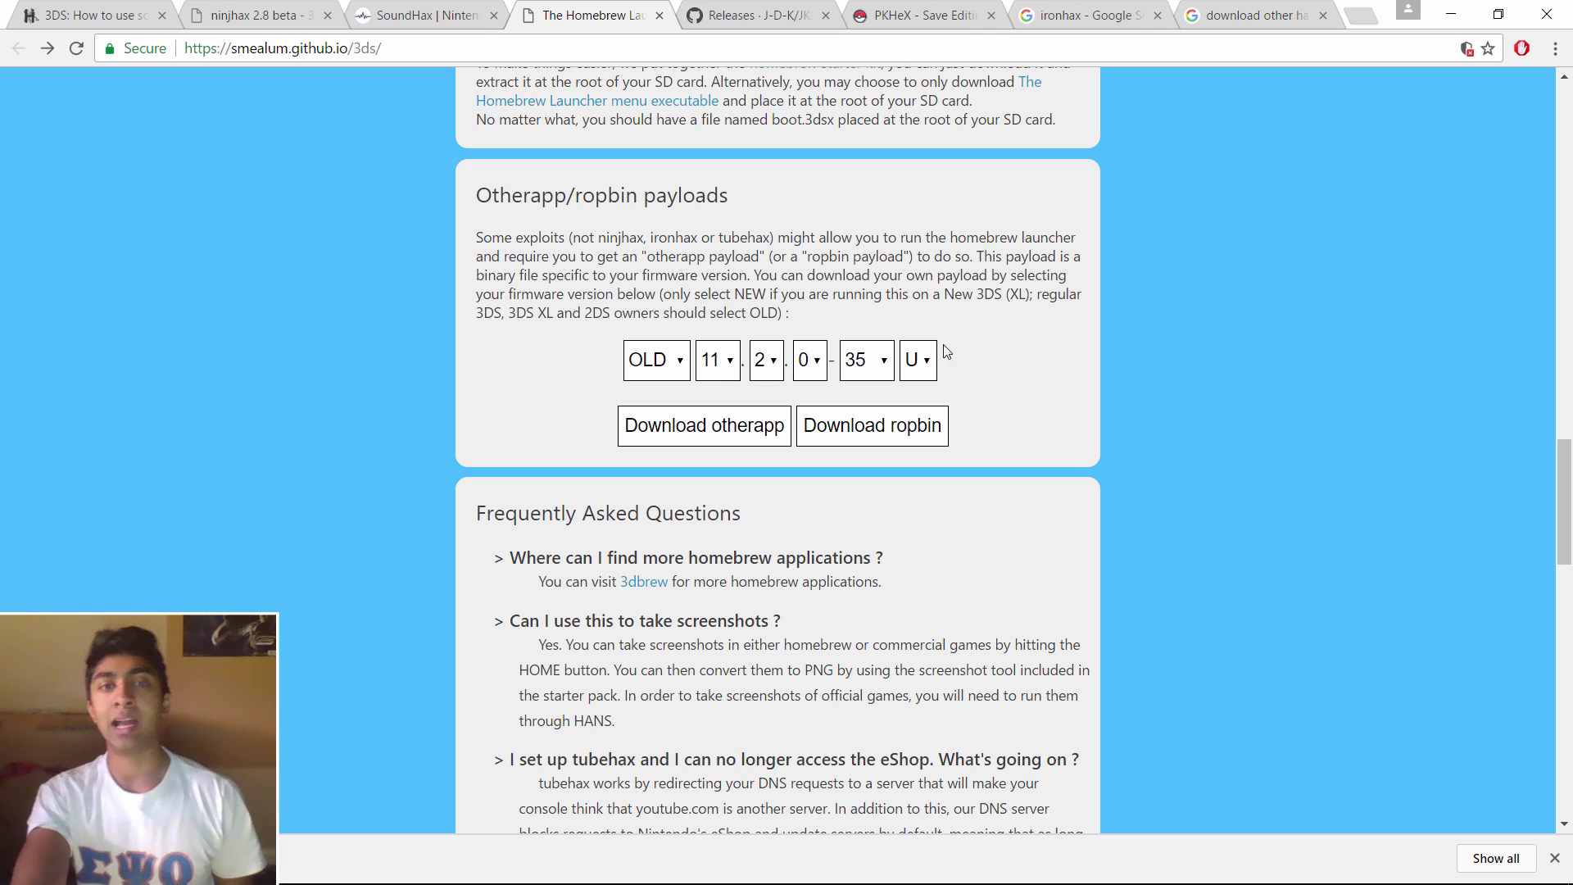
pyautogui.click(732, 430)
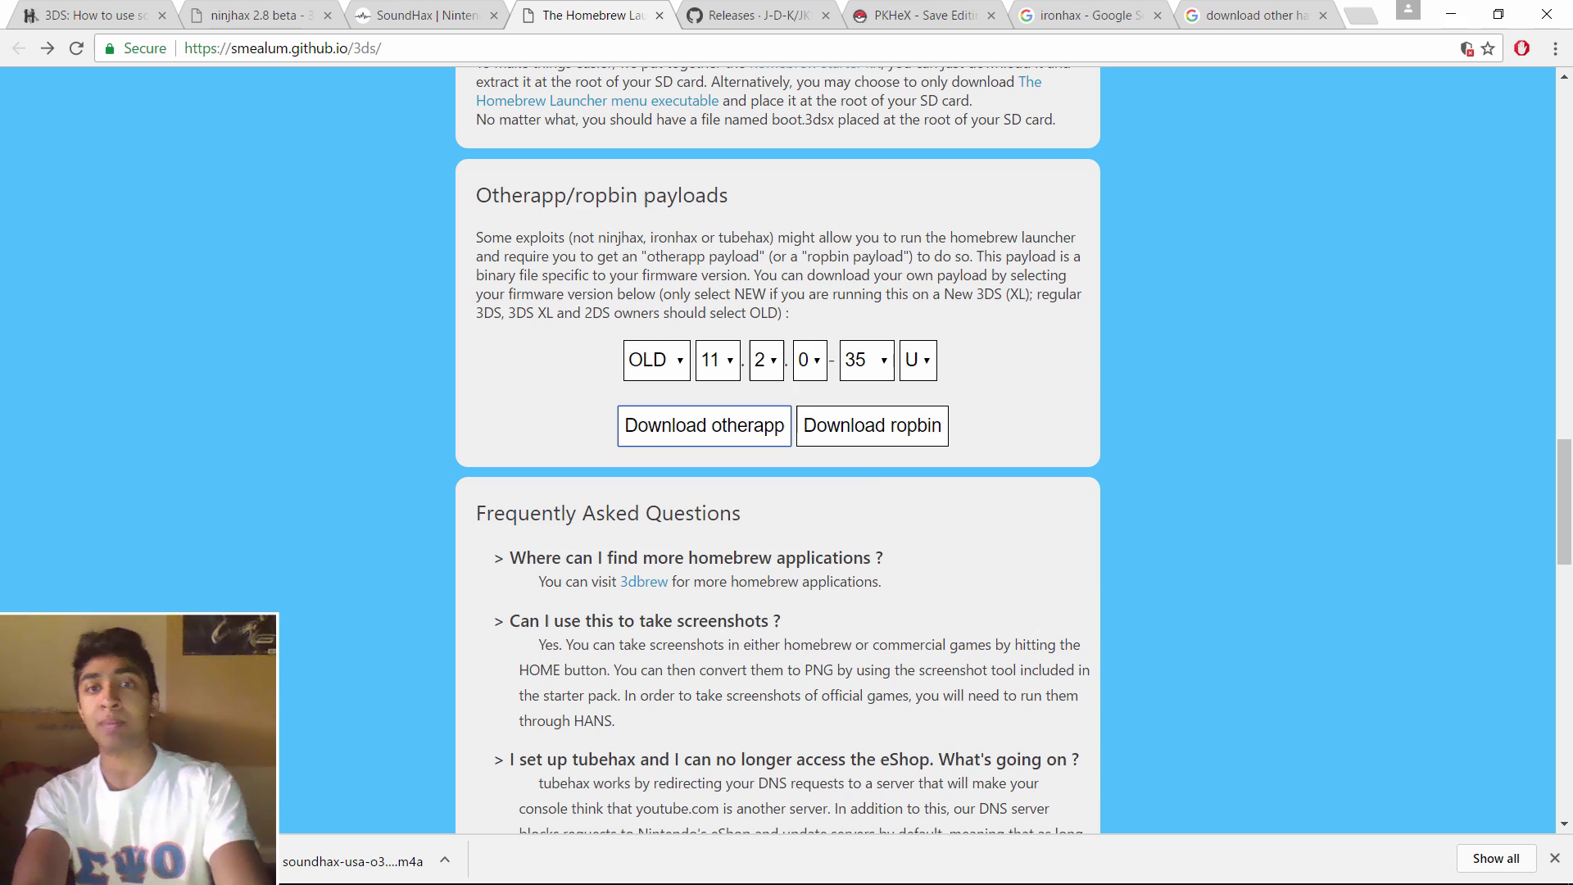
# Locate otherapp.bin at the root of the SD card in File Explorer, then return to the browser.
pyautogui.hotkey('alt', 'Tab')
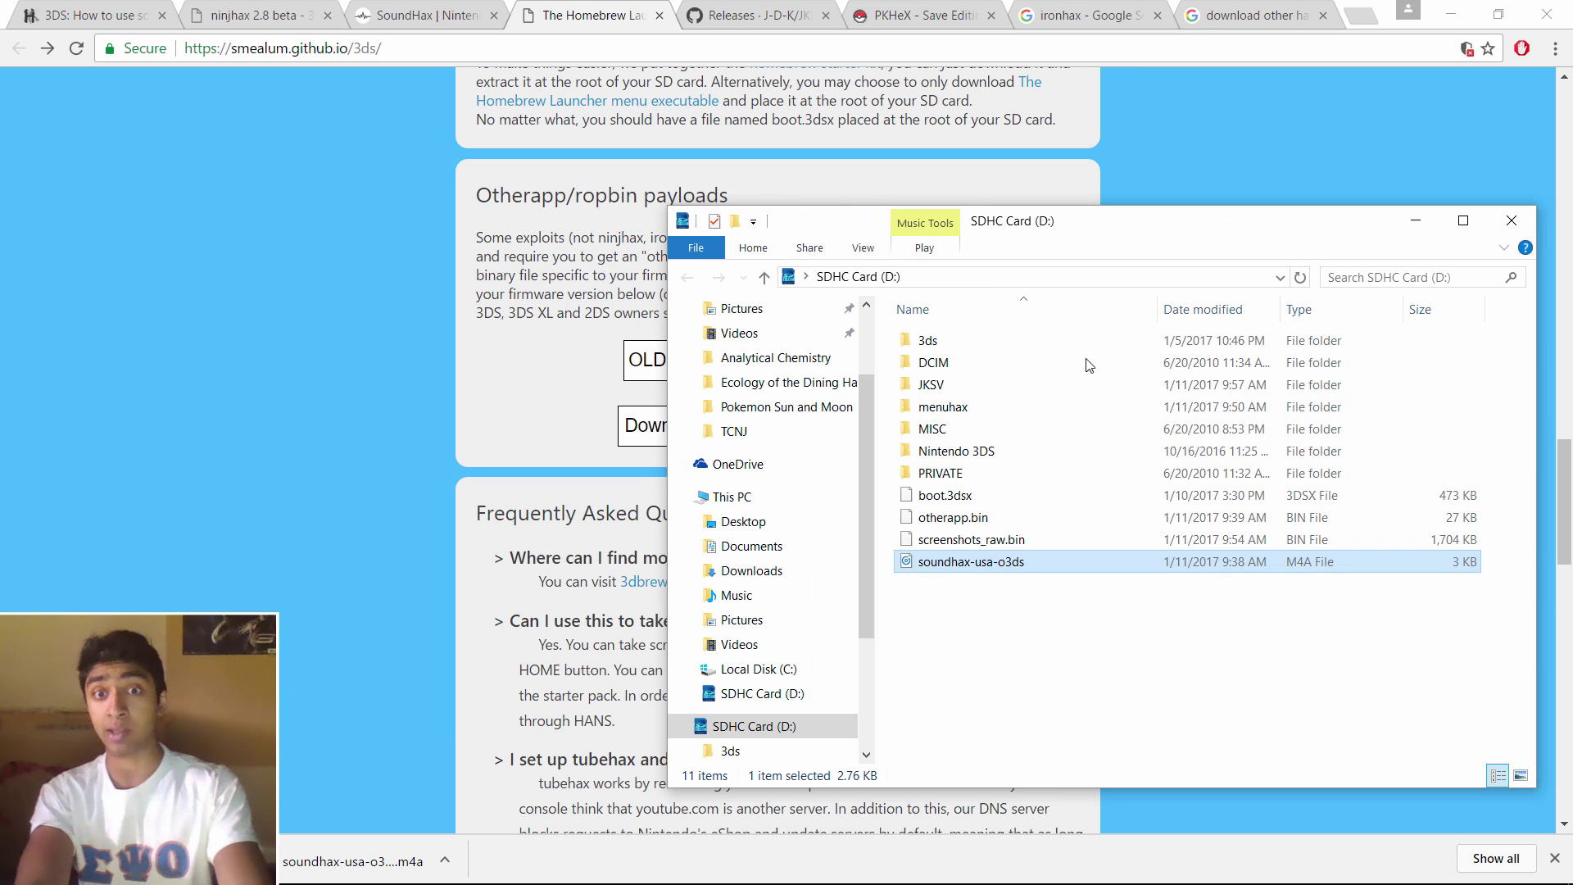
pyautogui.click(946, 523)
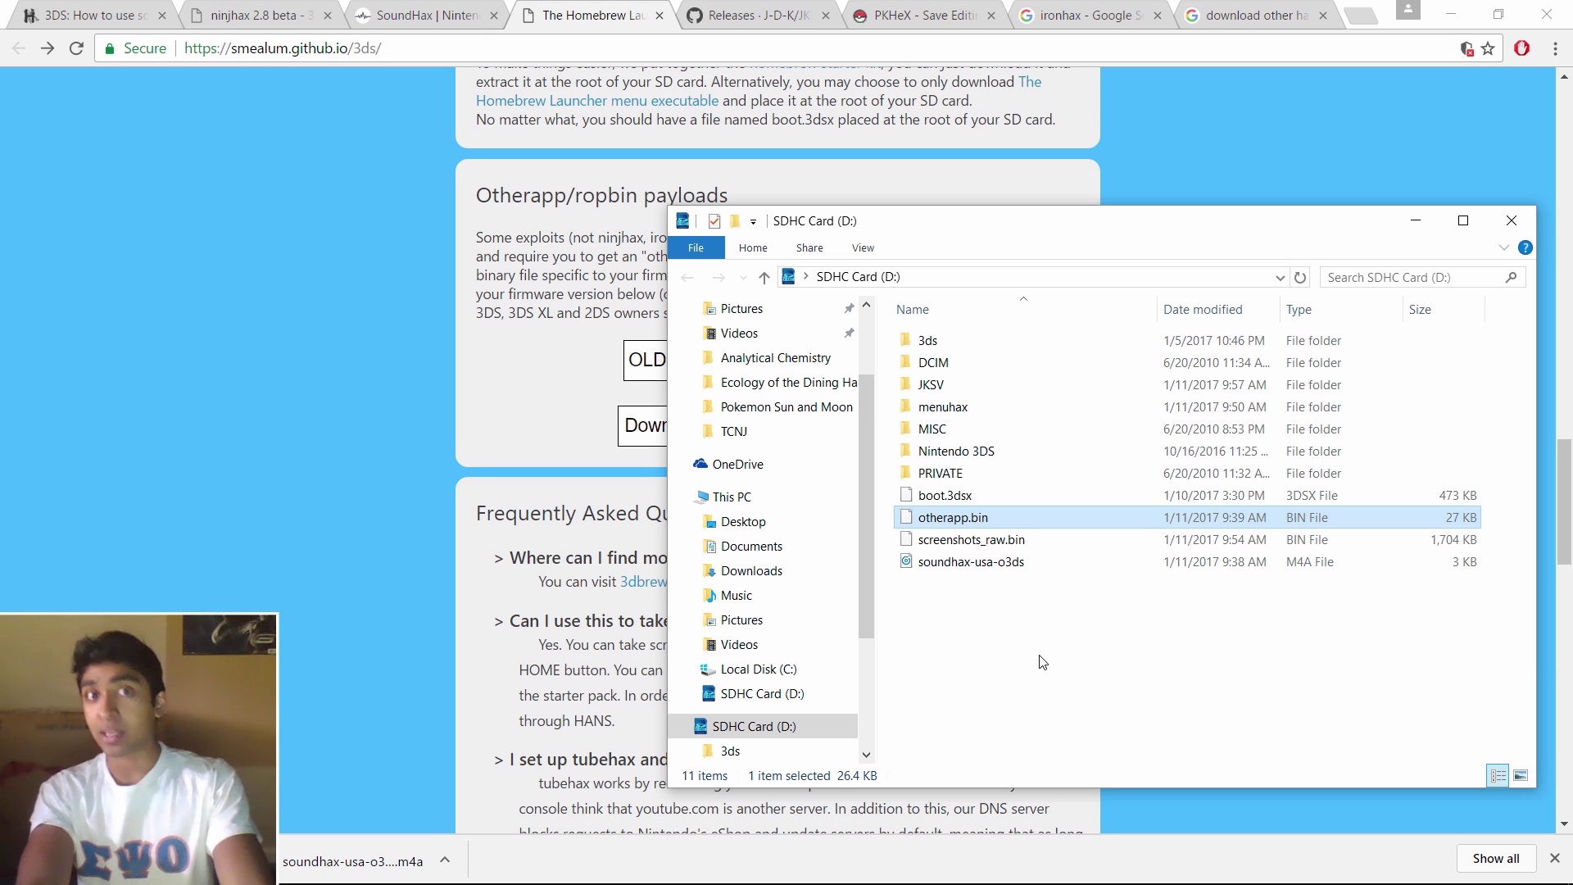
pyautogui.click(352, 291)
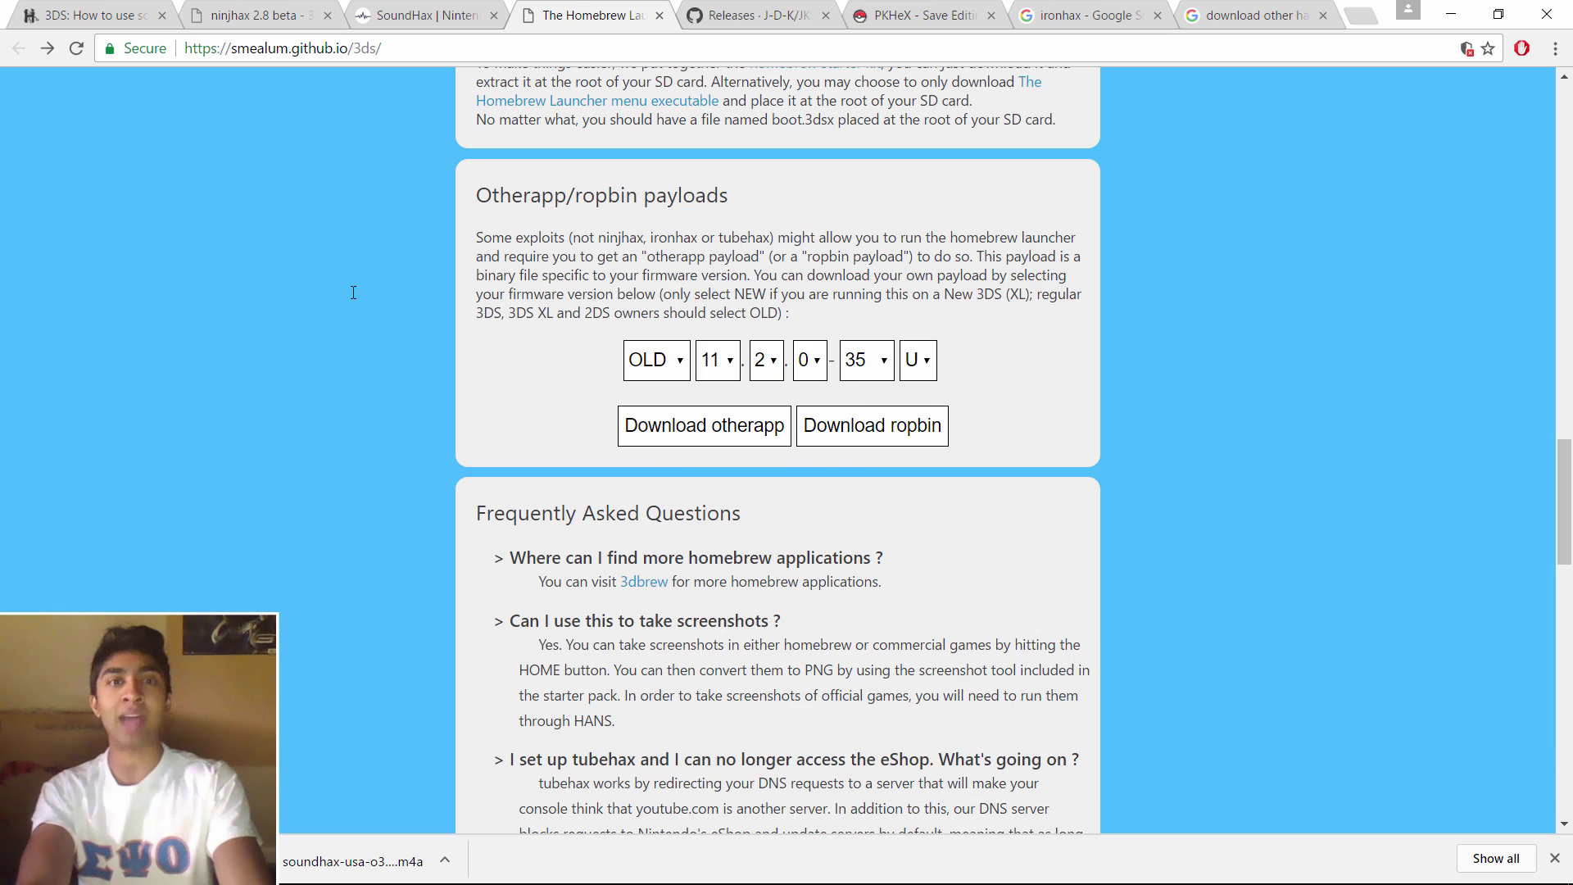
# Download JKSM.6-30-2016.zip from the JKSM releases page on GitHub and open the archive in WinRAR.
pyautogui.click(736, 12)
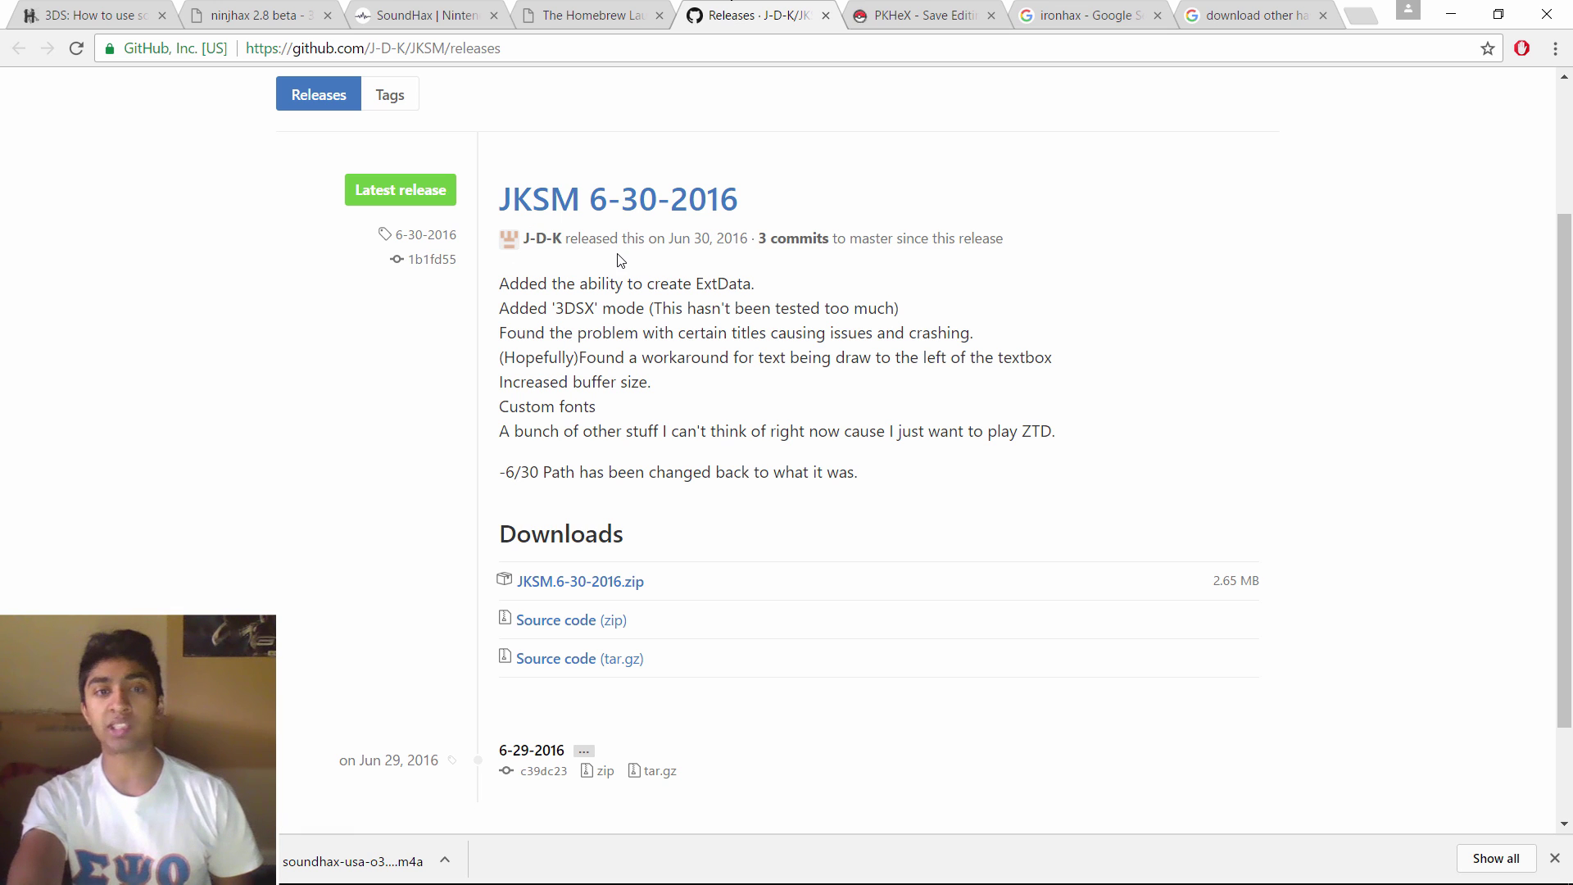
pyautogui.click(598, 590)
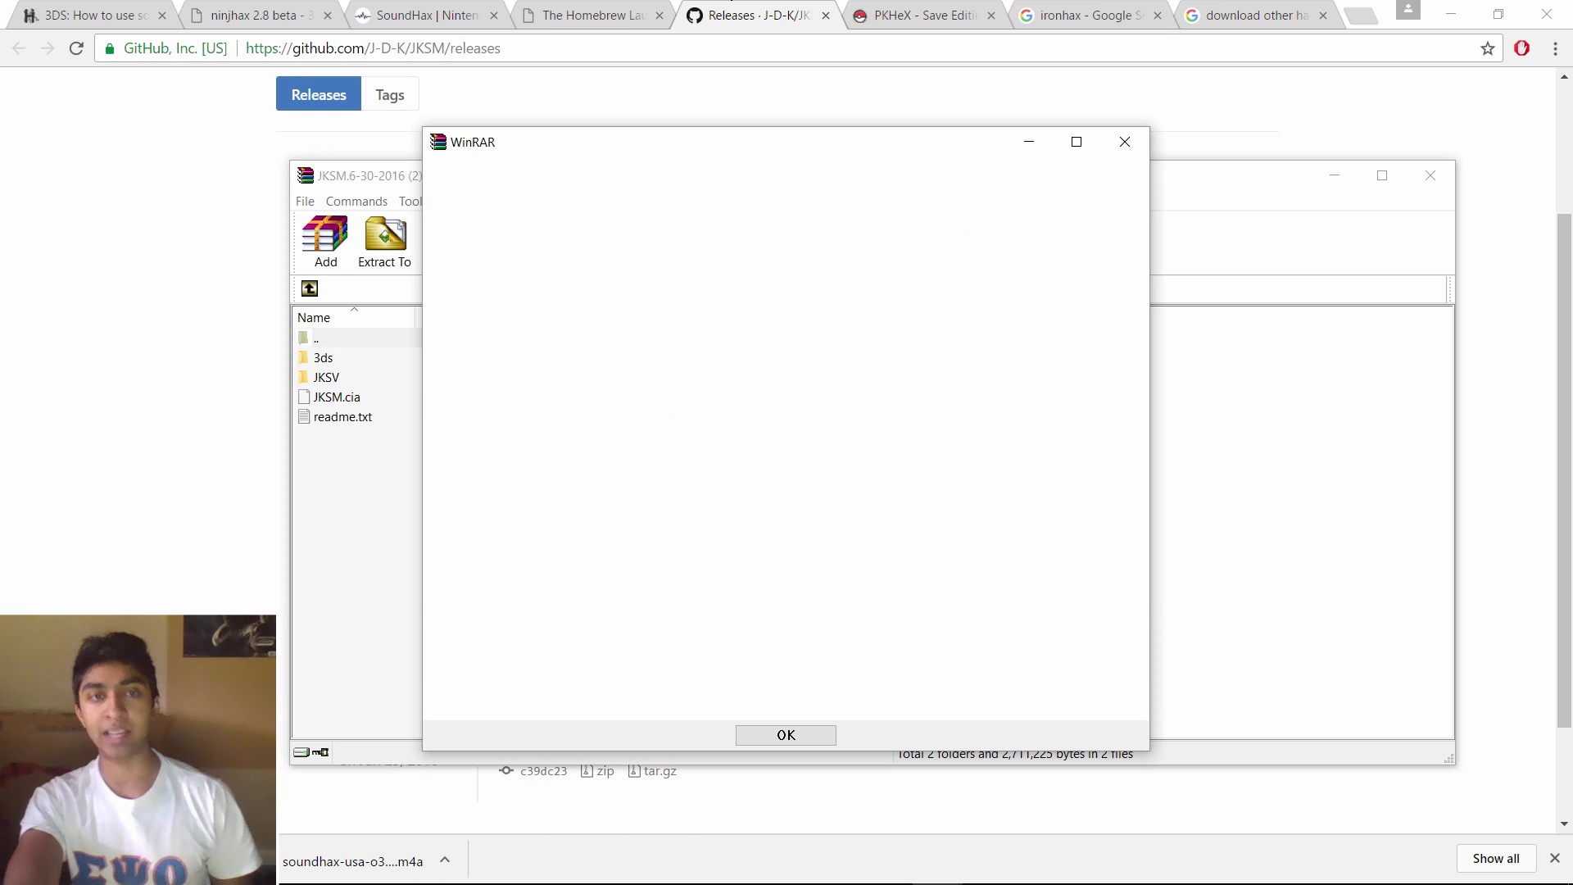
pyautogui.click(786, 735)
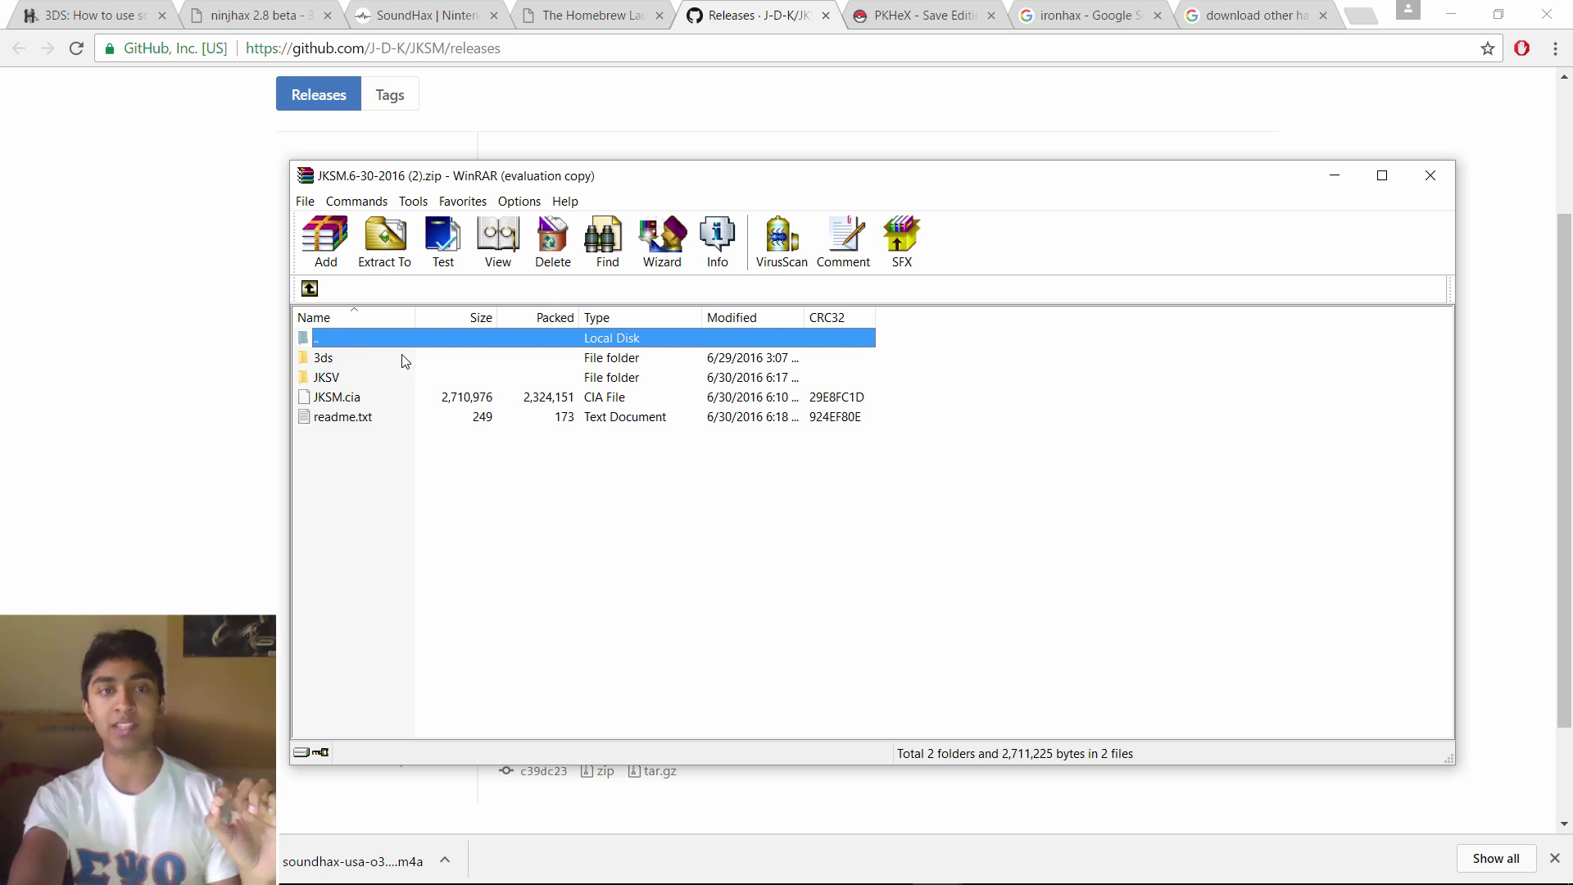
# Examine the JKSM archive's contents, including the JKSM folder inside 3ds, and close the archive.
pyautogui.moveTo(395, 439); pyautogui.dragTo(373, 378)
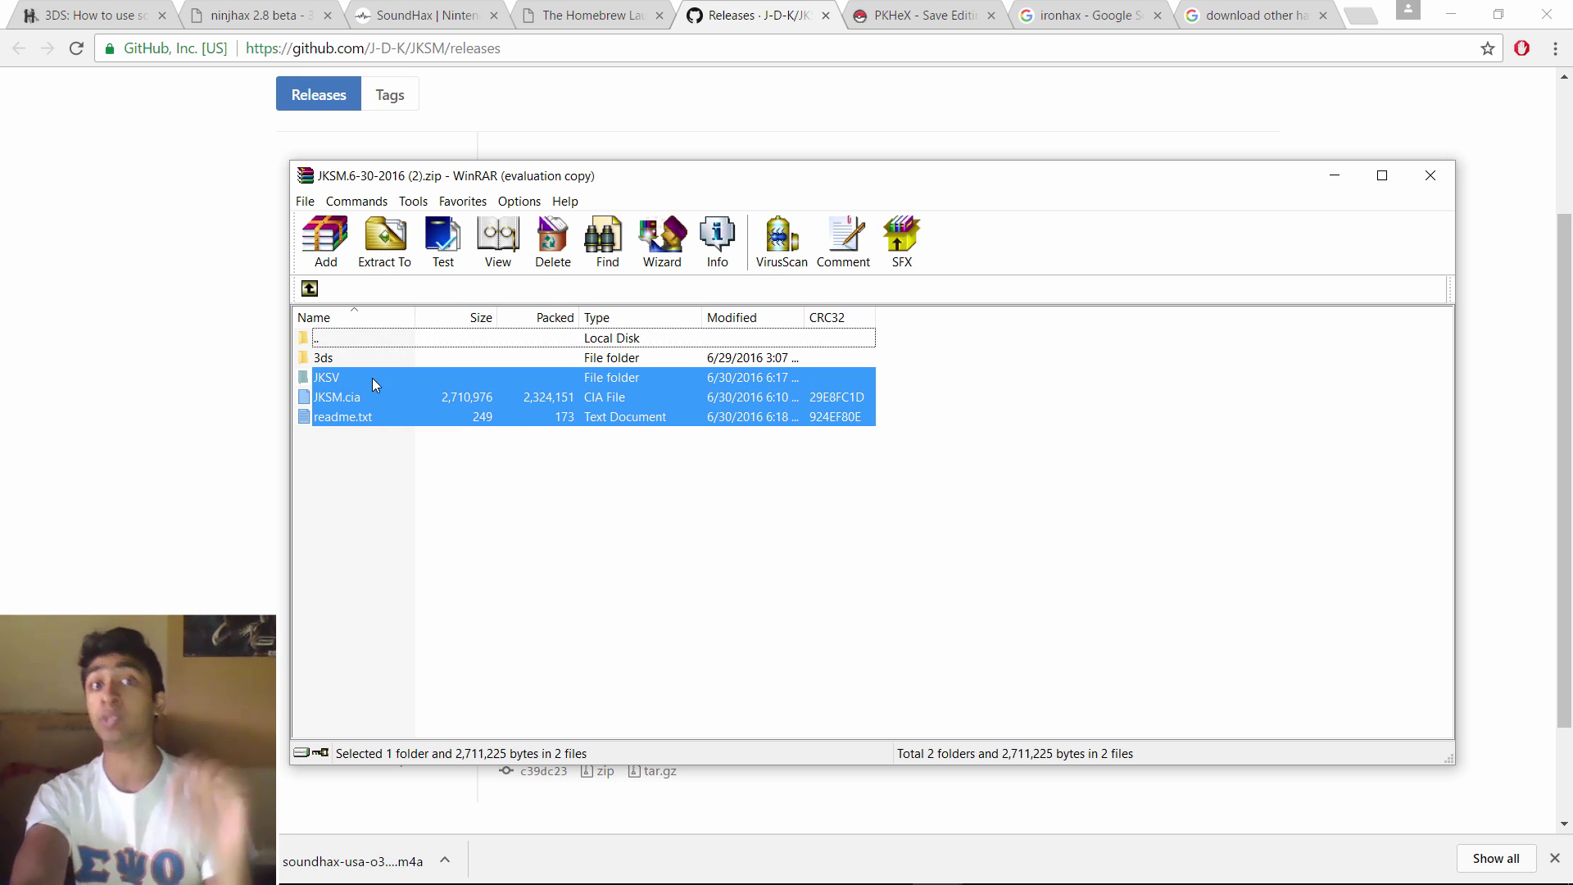
pyautogui.click(411, 487)
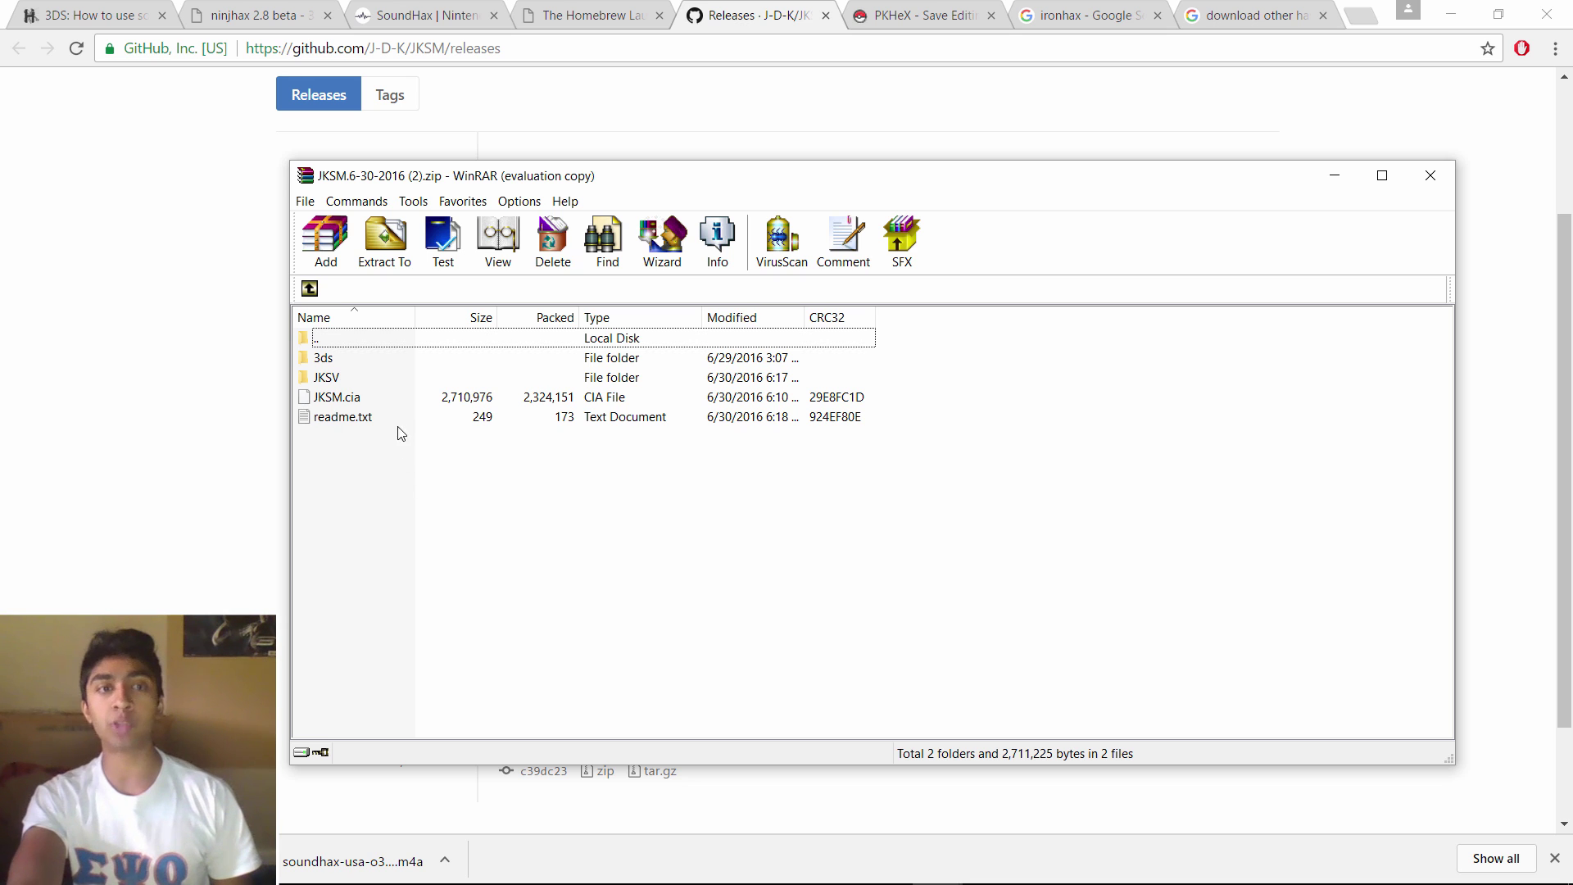
pyautogui.doubleClick(370, 361)
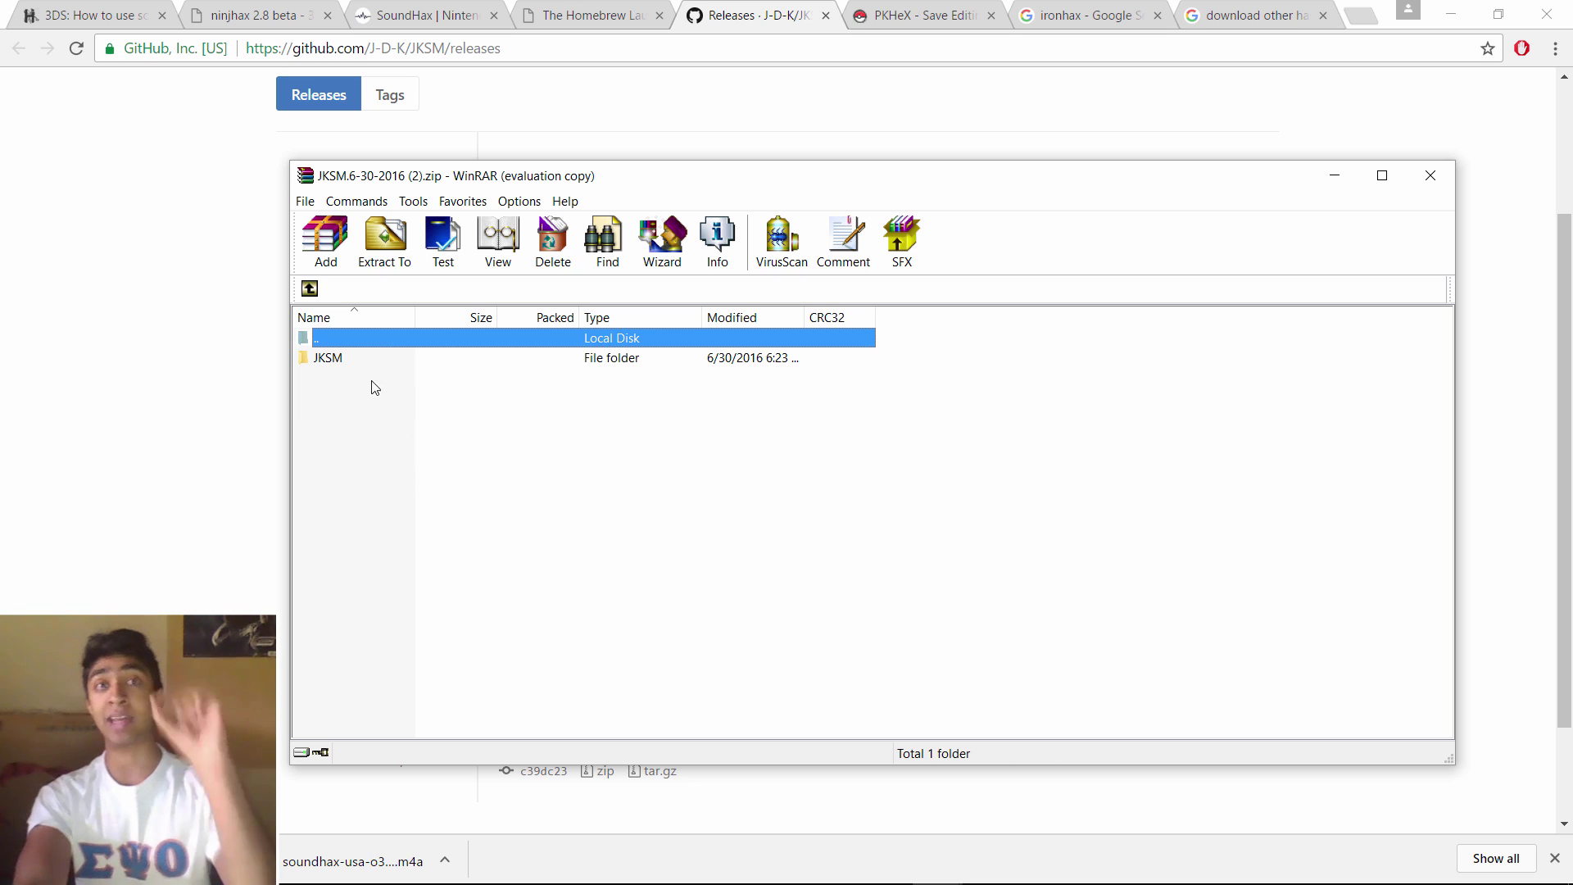
pyautogui.click(347, 359)
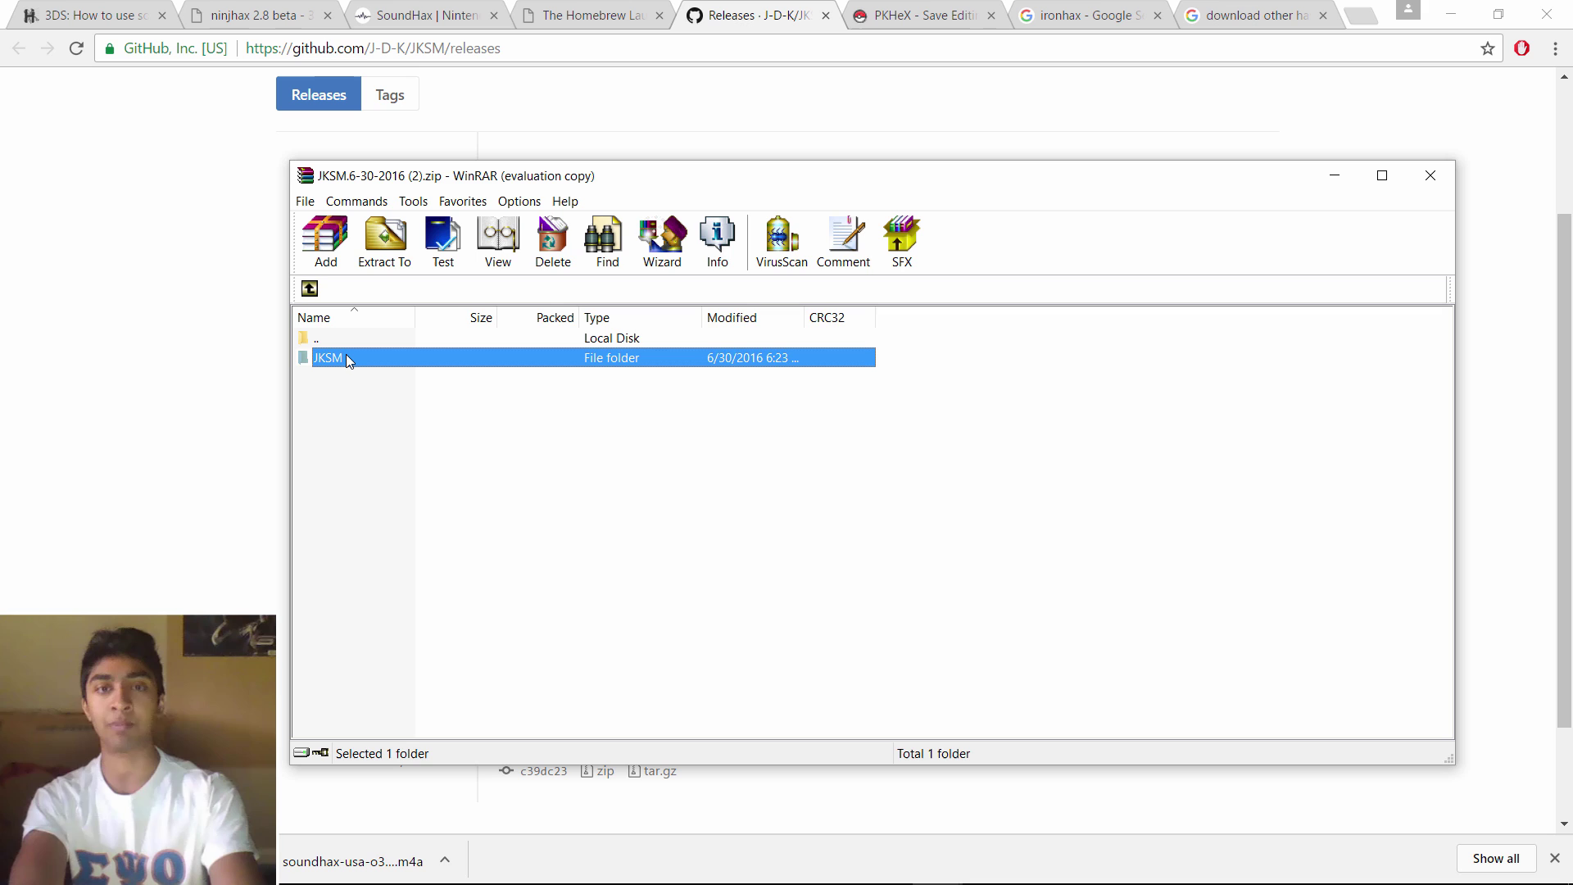
pyautogui.hotkey('alt', 'F4')
# Open the 3ds folder on the SD card in File Explorer to check for the JKSM folder.
pyautogui.hotkey('alt', 'Tab')
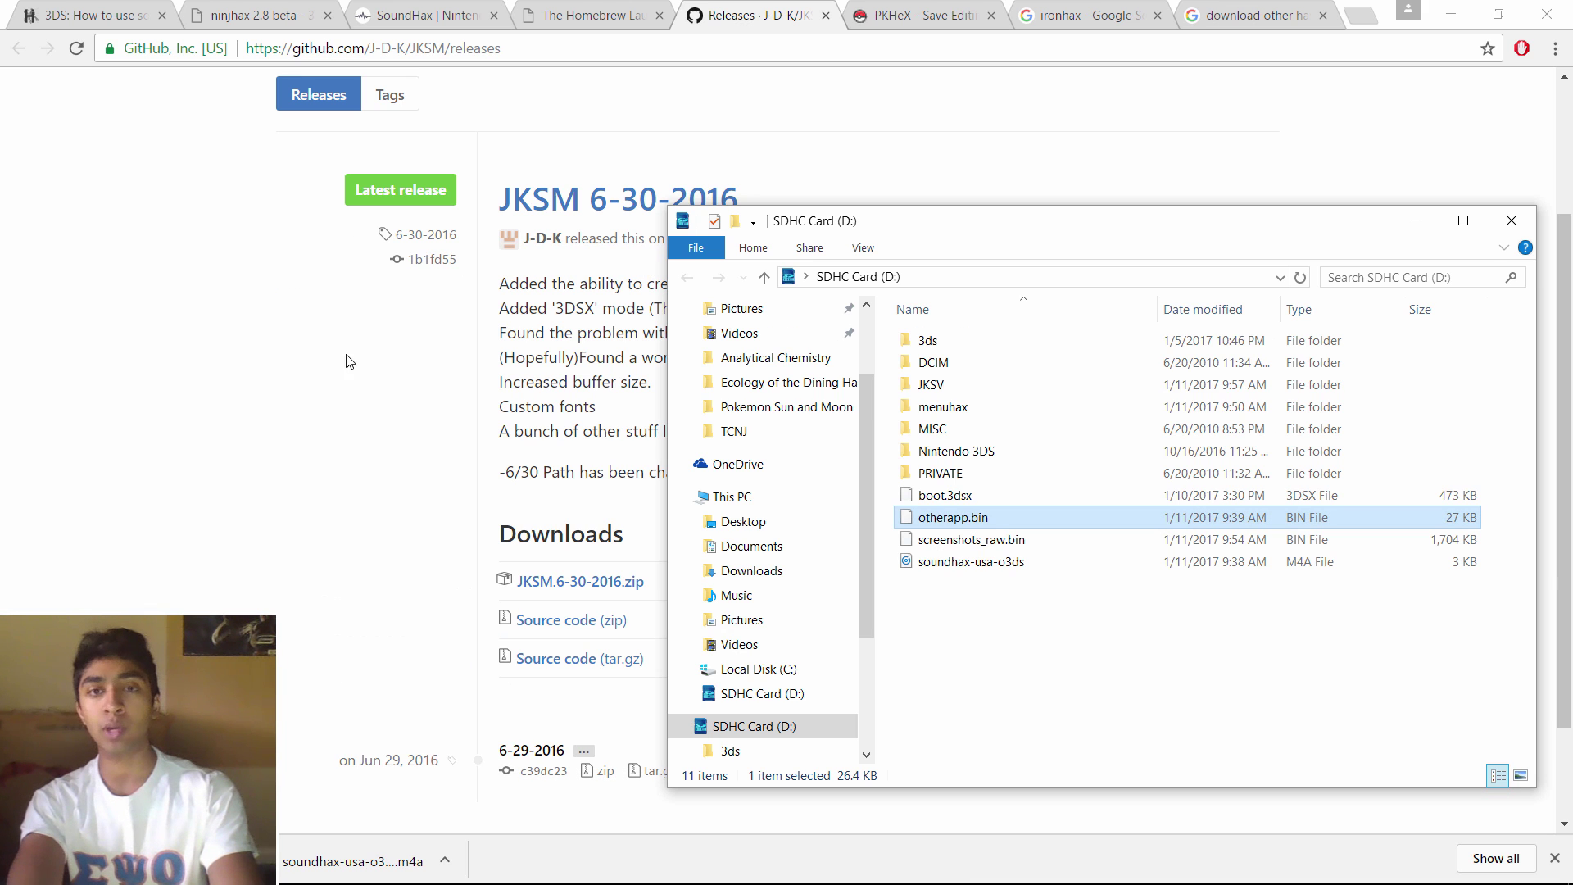
pyautogui.doubleClick(960, 339)
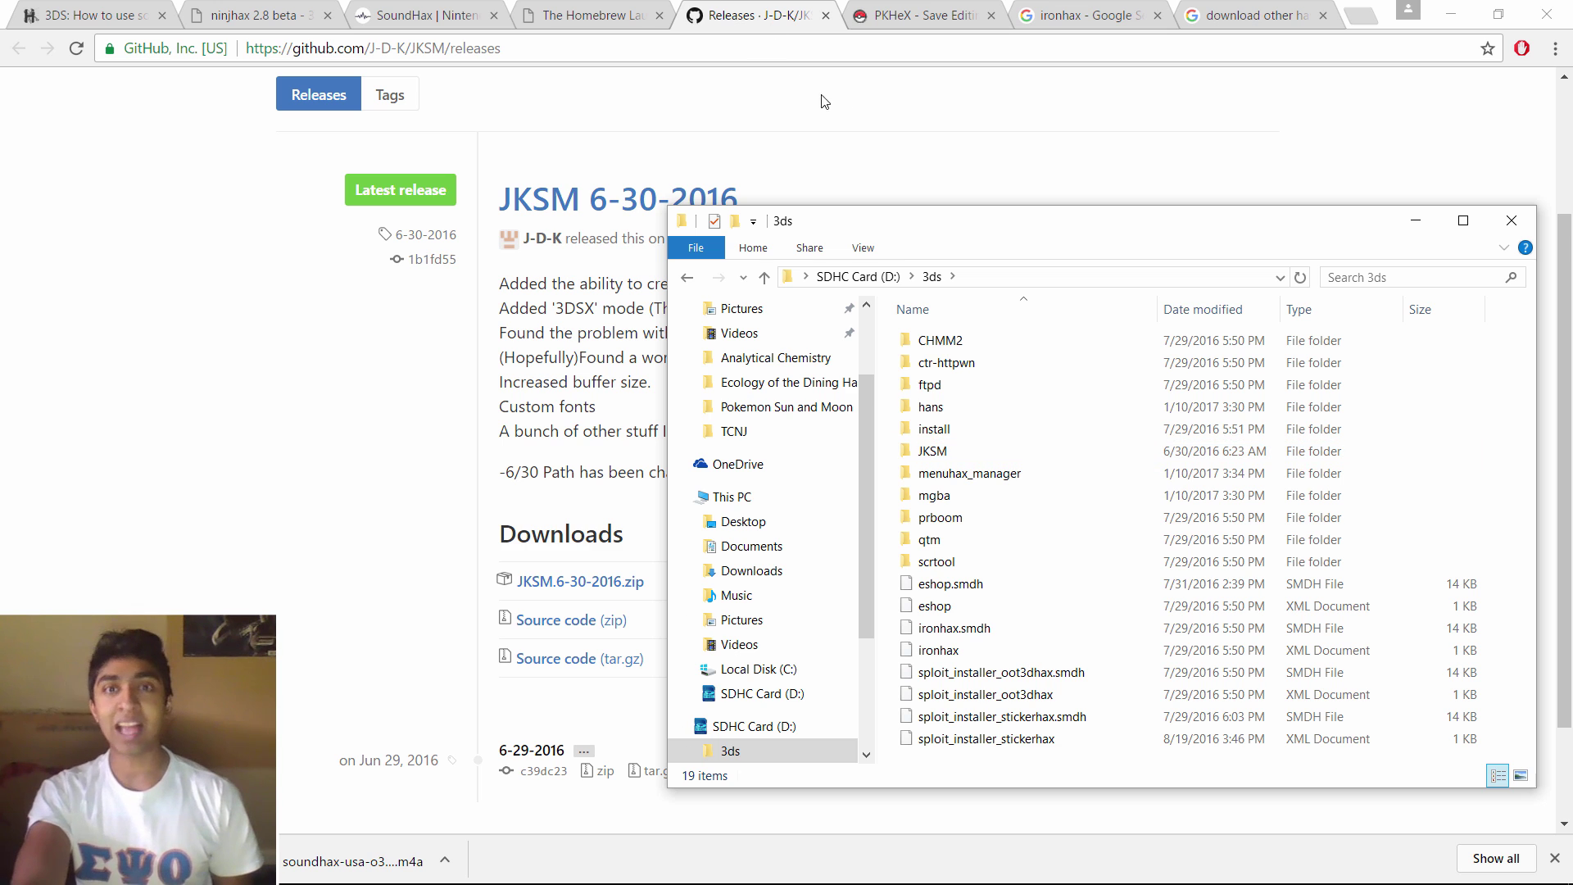
# Download PKHeX from its Project Pokémon file page.
pyautogui.click(947, 19)
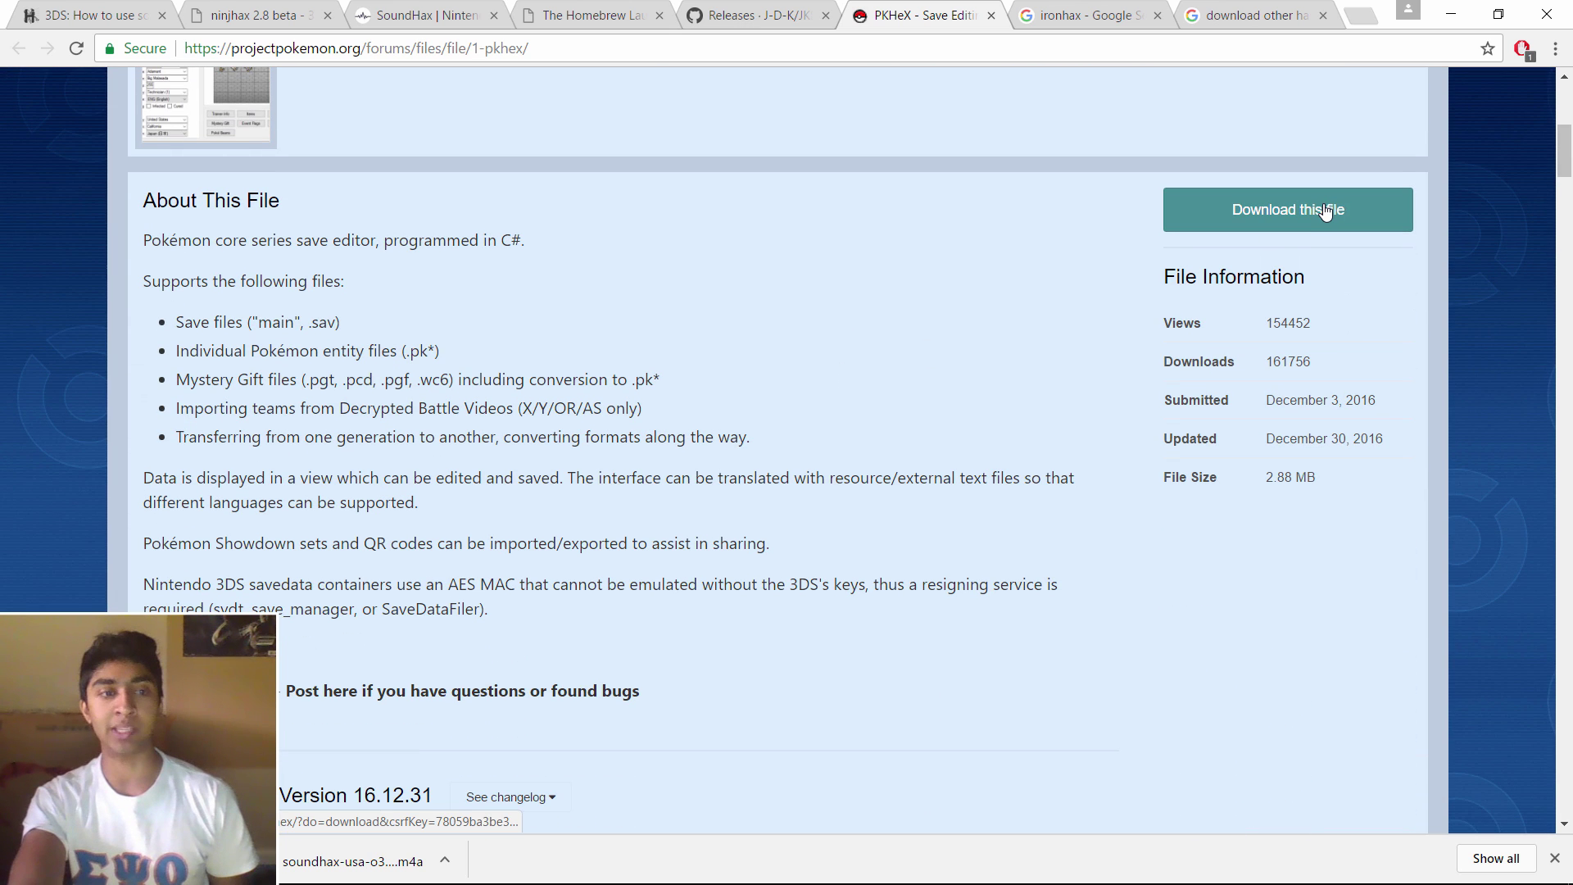
pyautogui.click(1326, 211)
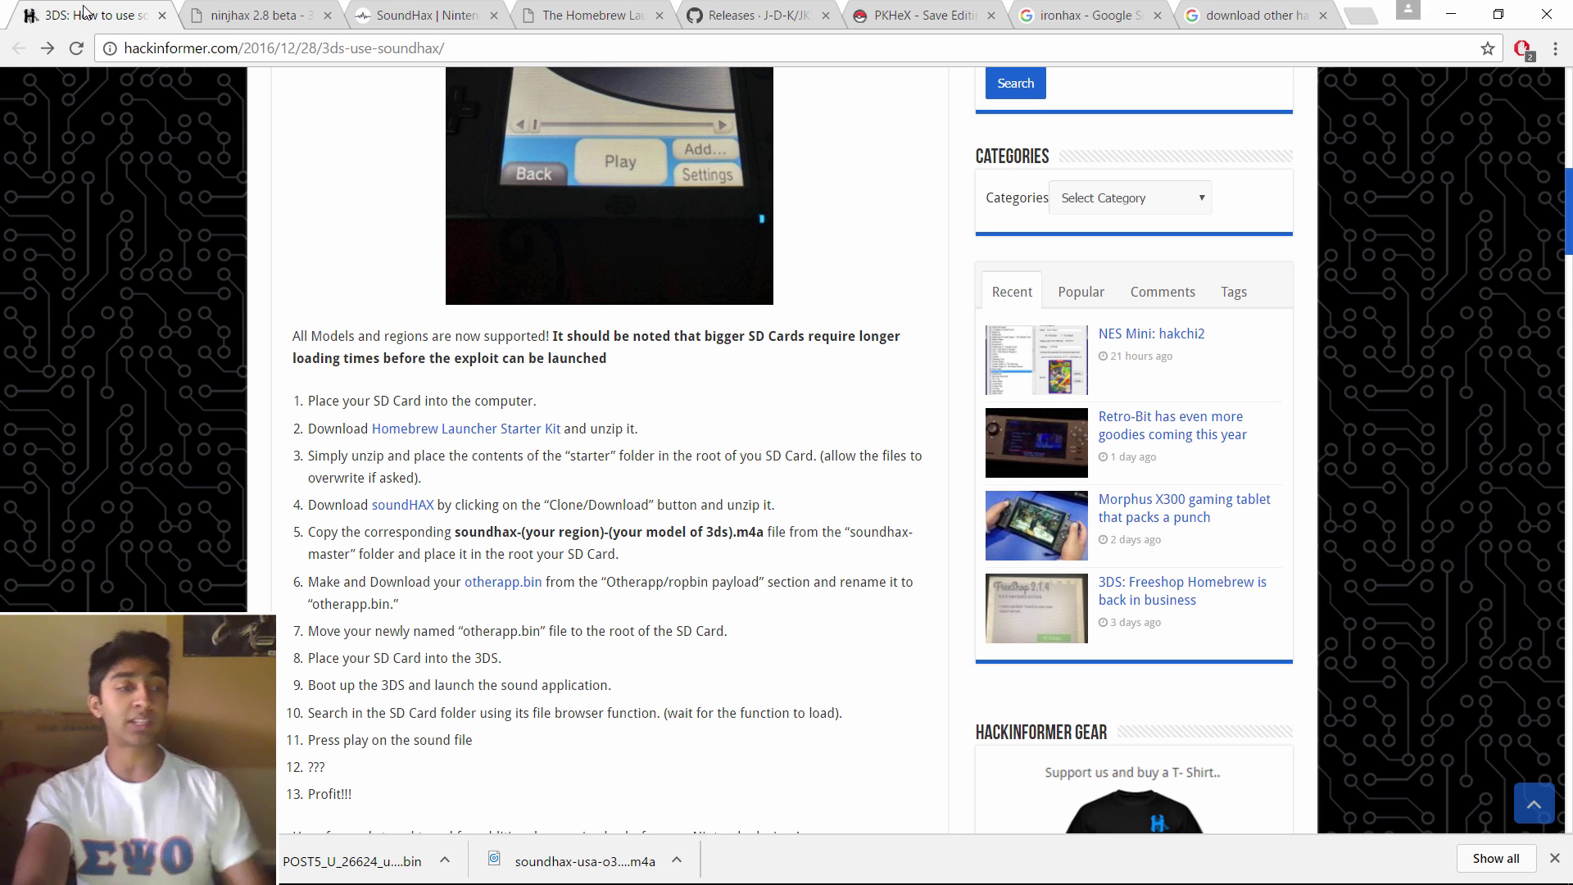
# Return to the hackinformer SoundHax guide and place the browser side by side with the 3DS Capture window.
pyautogui.click(85, 11)
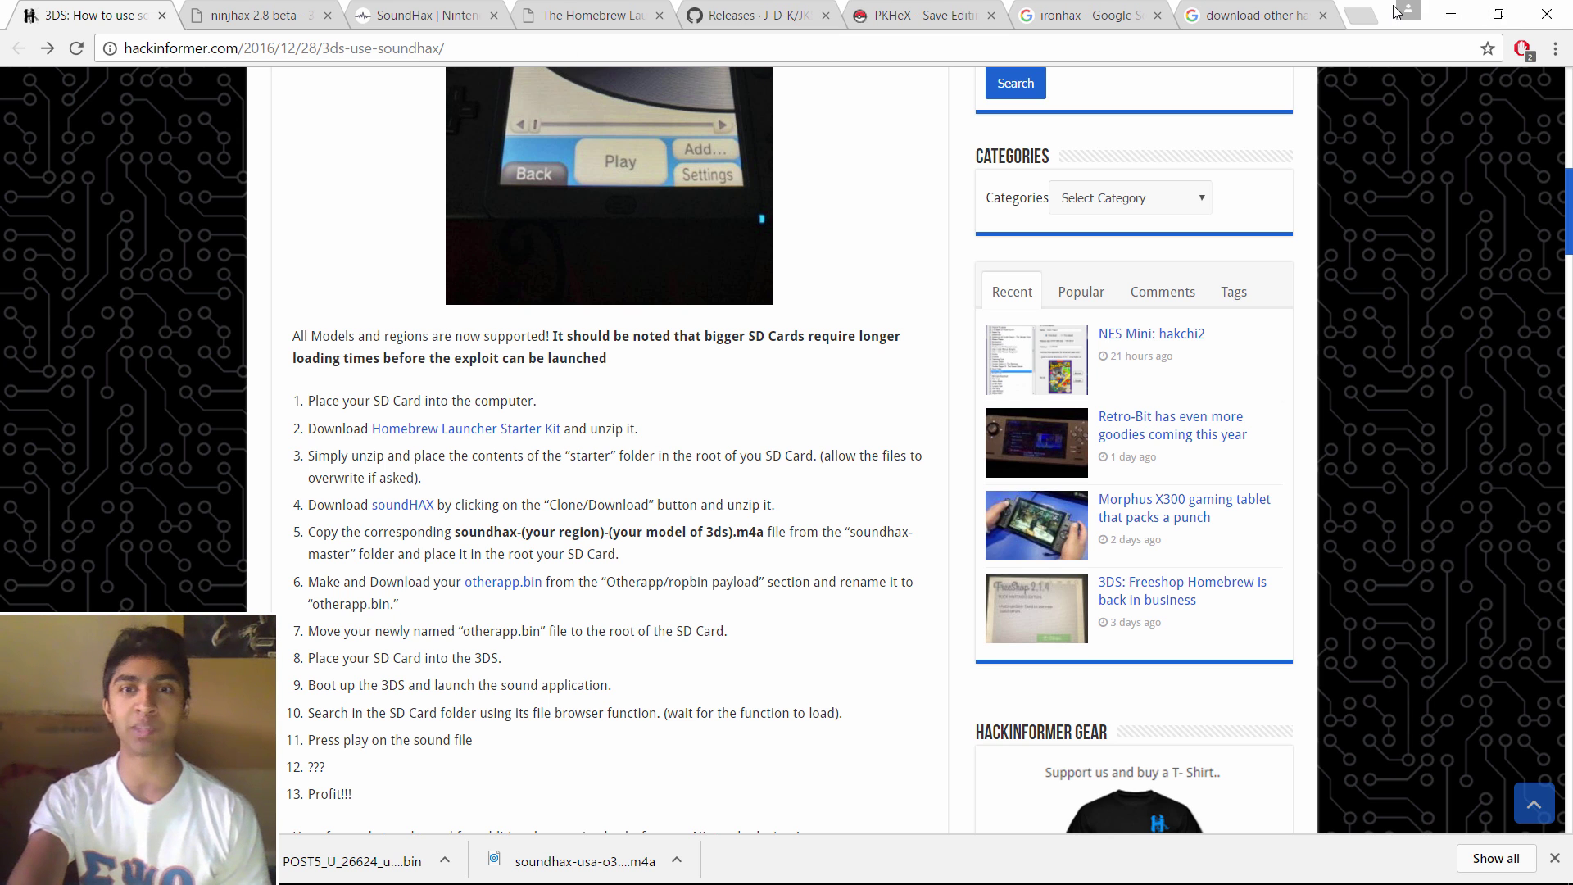
pyautogui.press('super+Left')
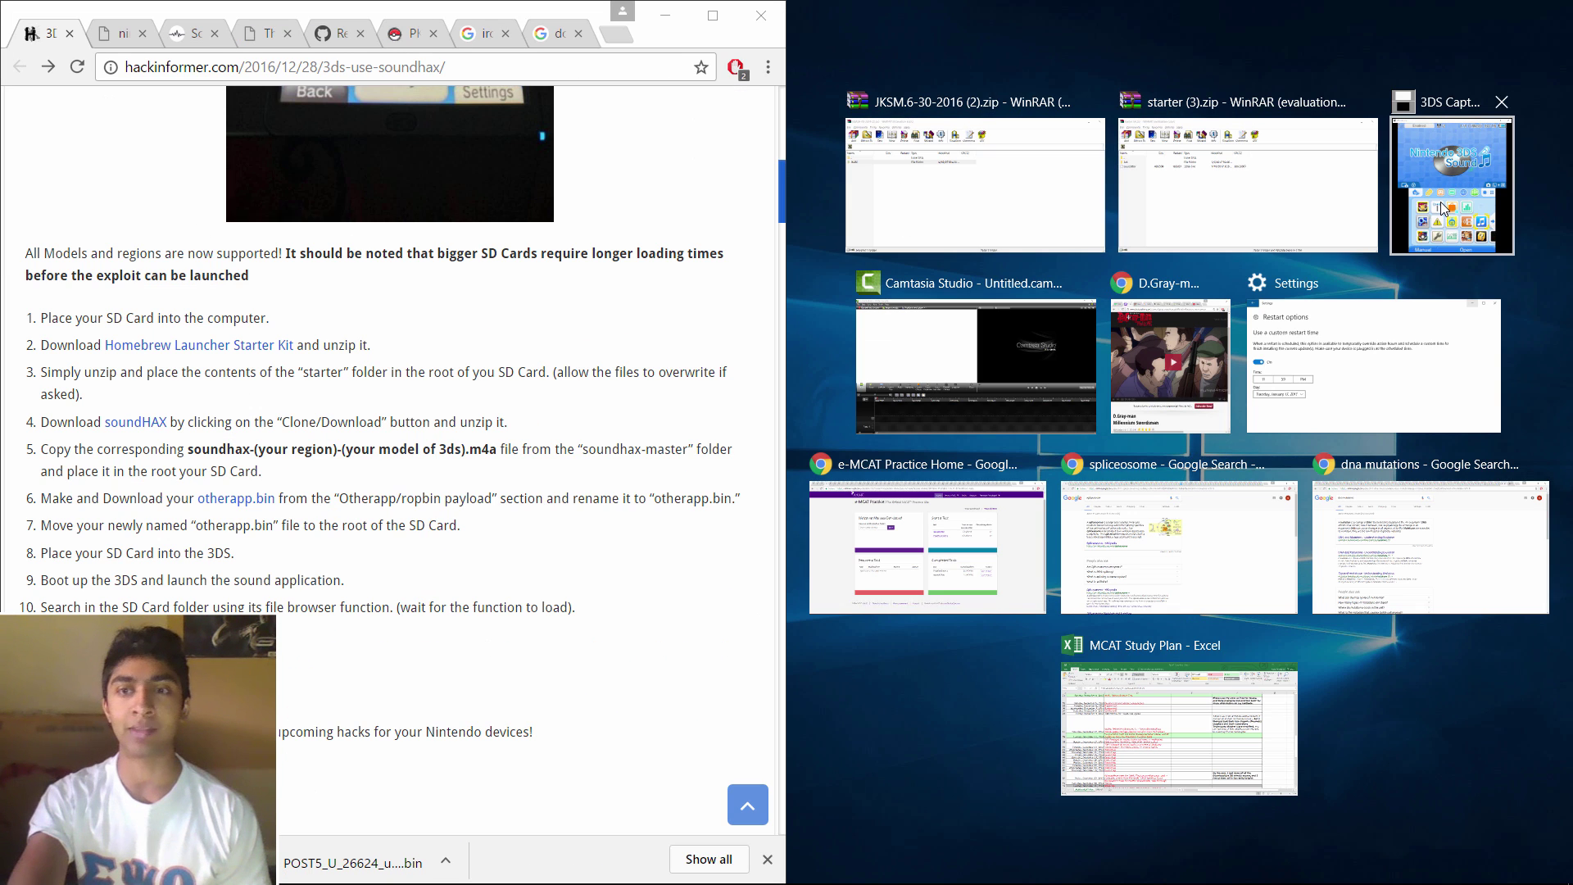
pyautogui.click(1441, 202)
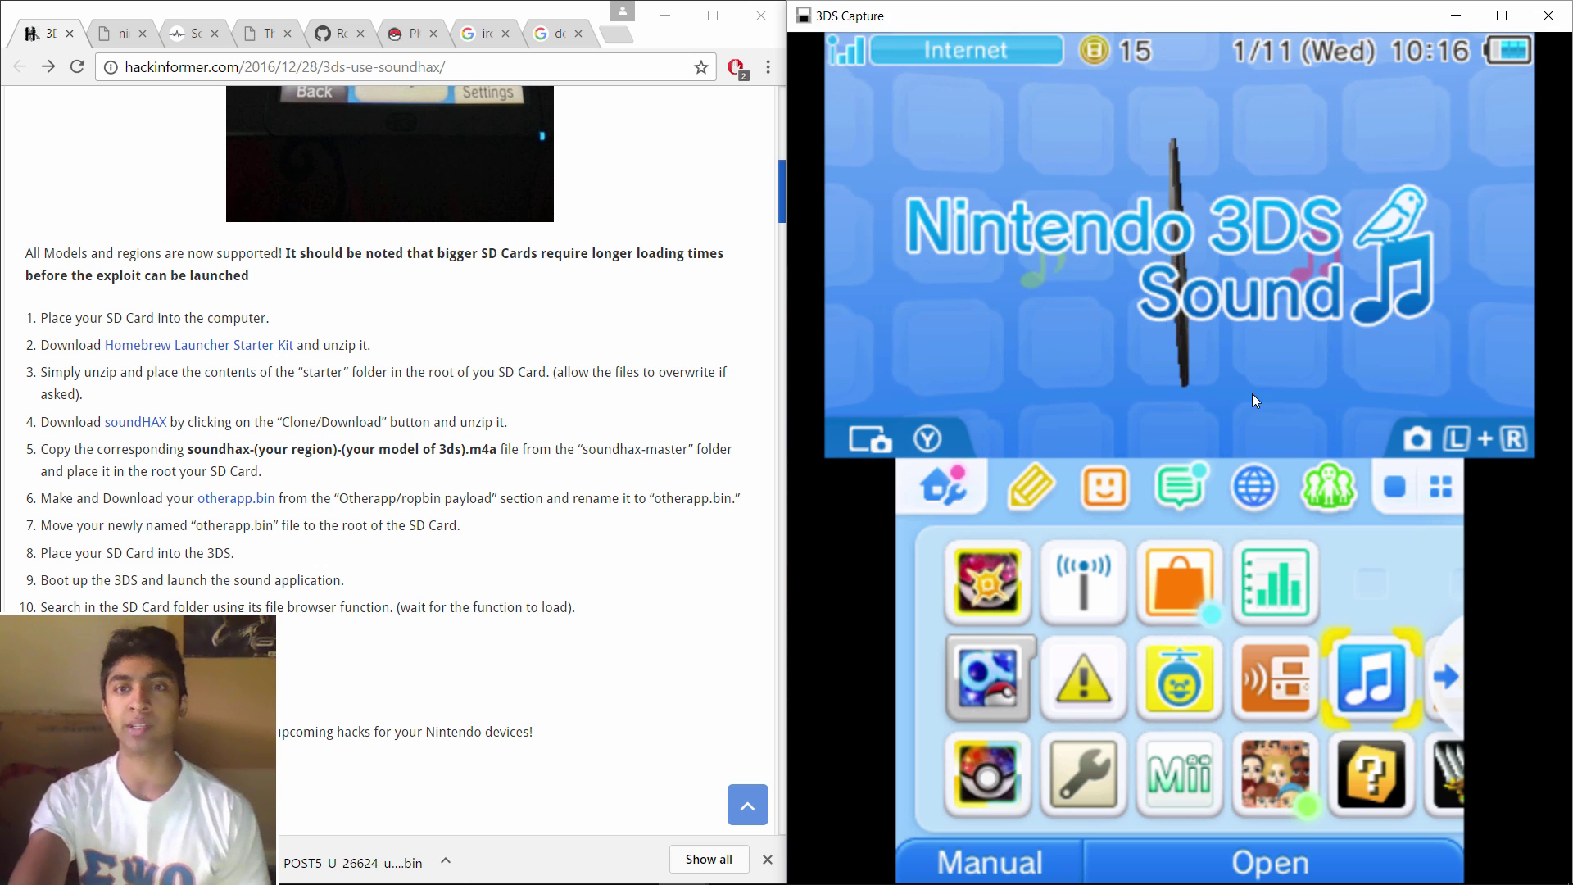
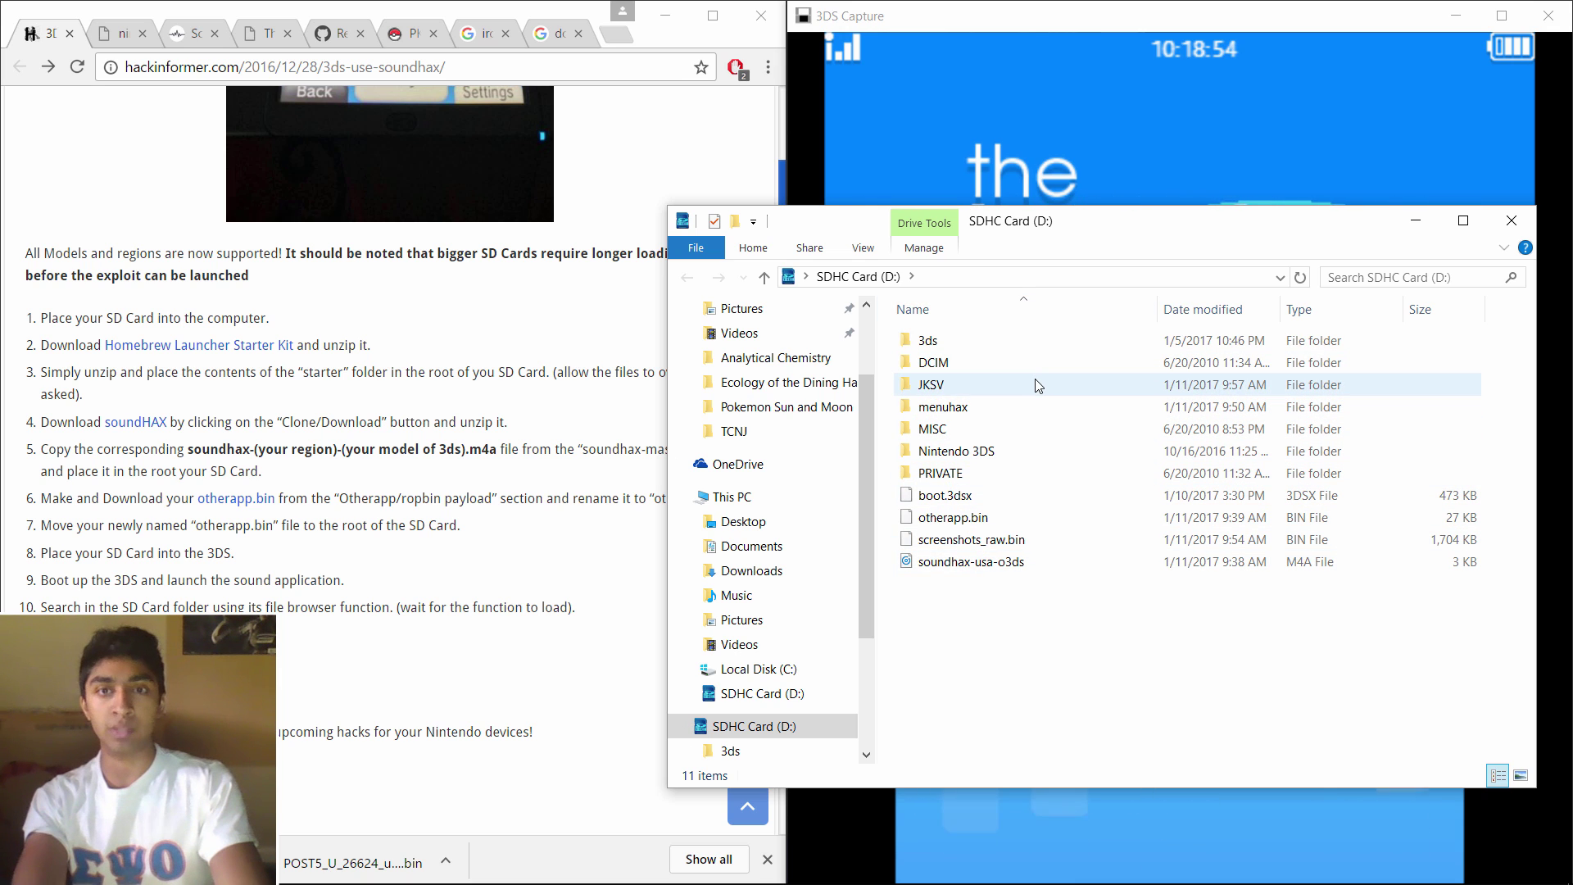
# Check the JKSV folder and the JKSM folder inside 3ds on the SD card, then return to the card's root.
pyautogui.doubleClick(1014, 385)
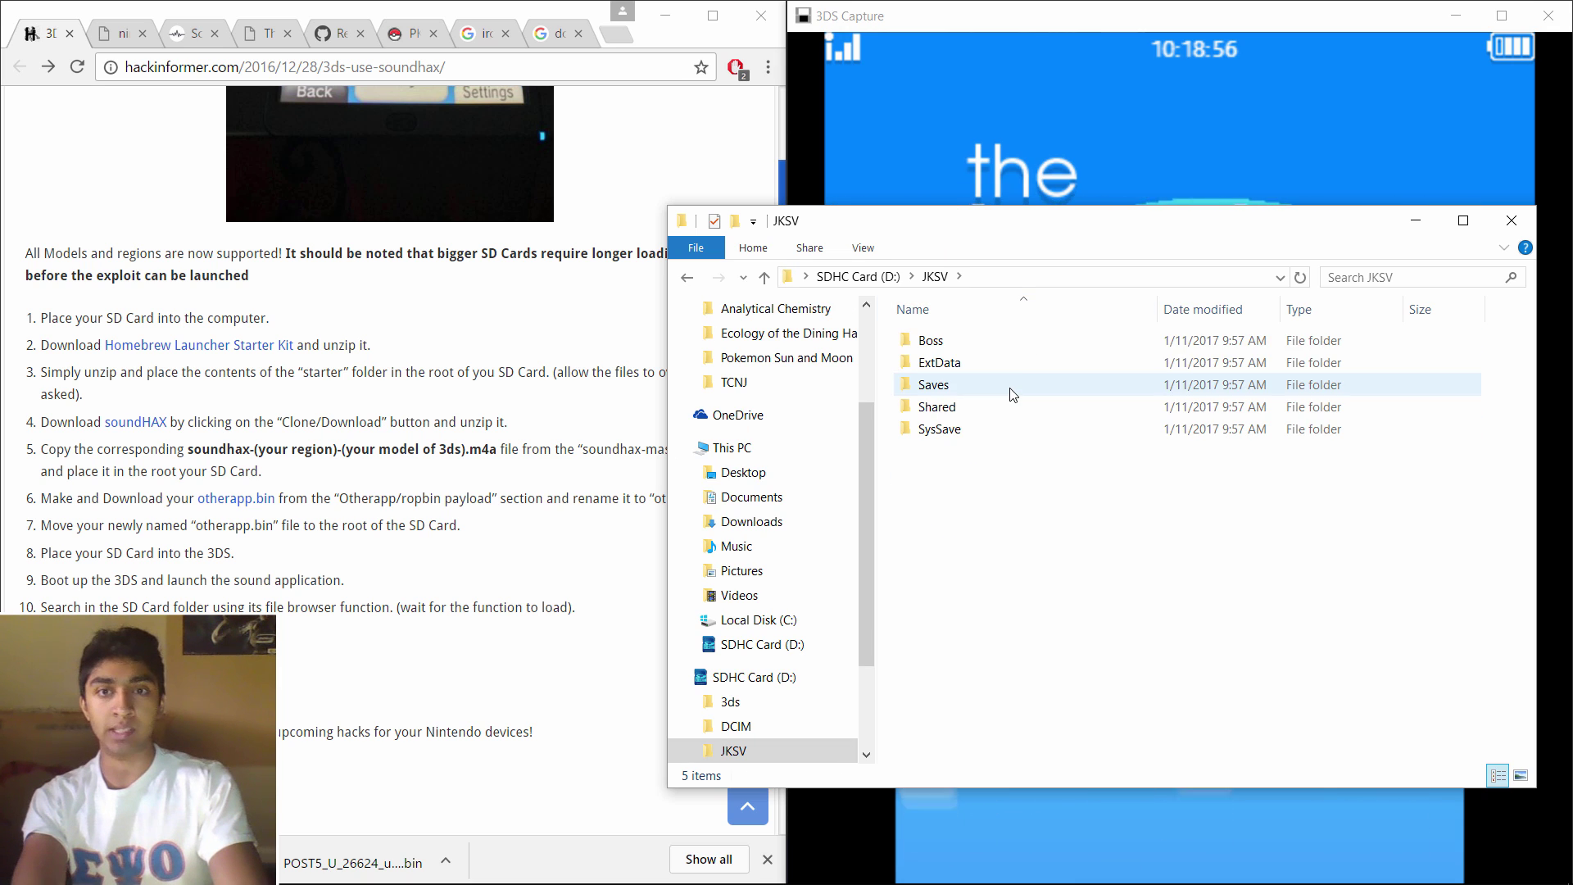
pyautogui.click(860, 279)
pyautogui.doubleClick(941, 342)
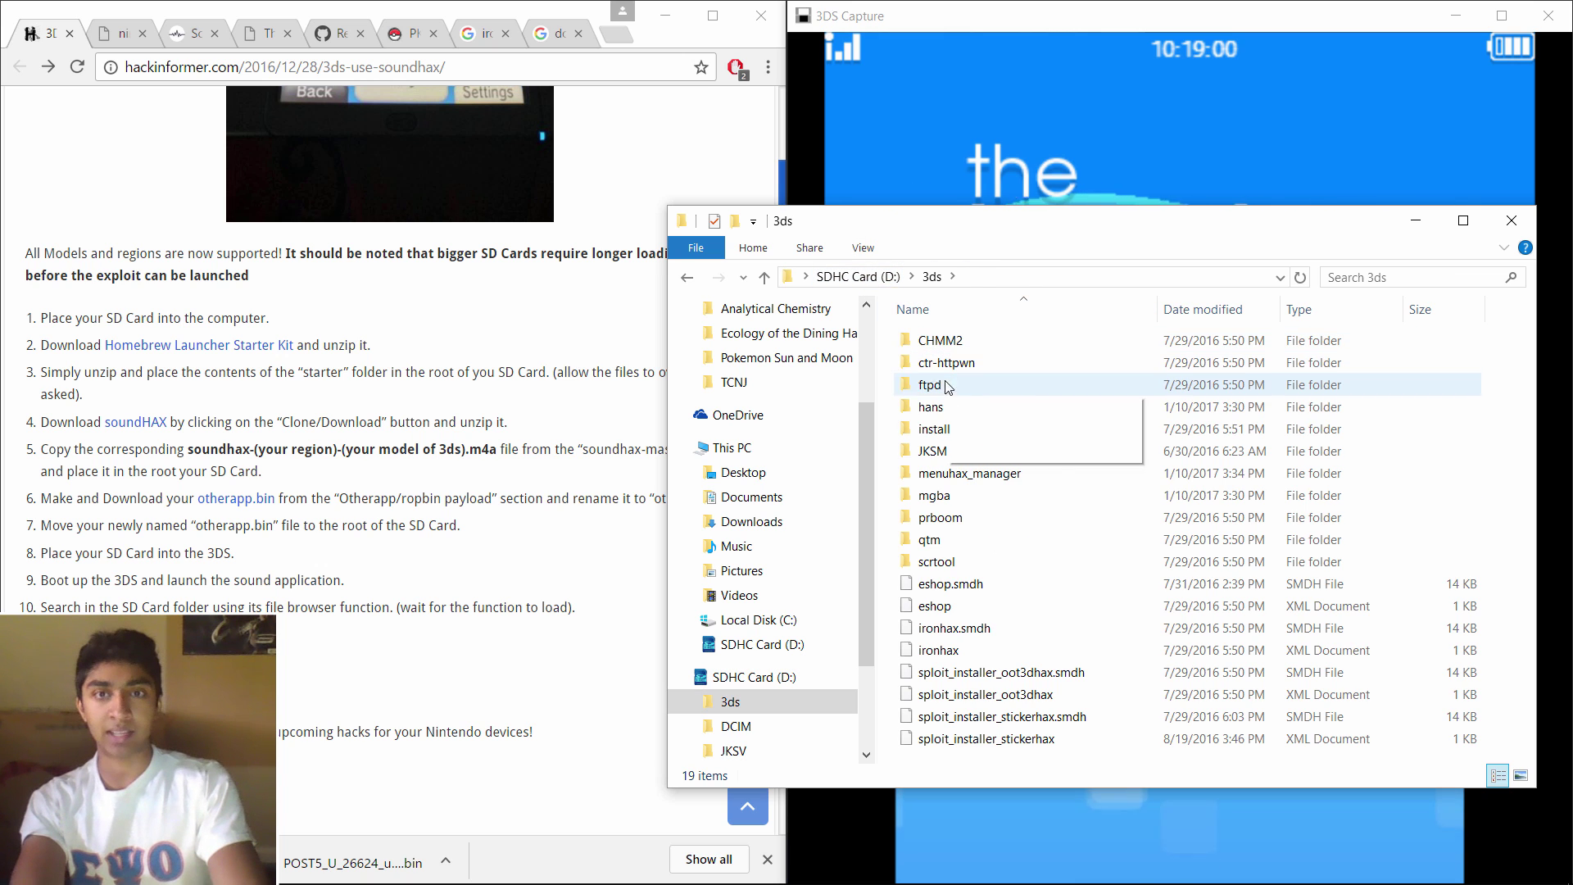
pyautogui.doubleClick(951, 450)
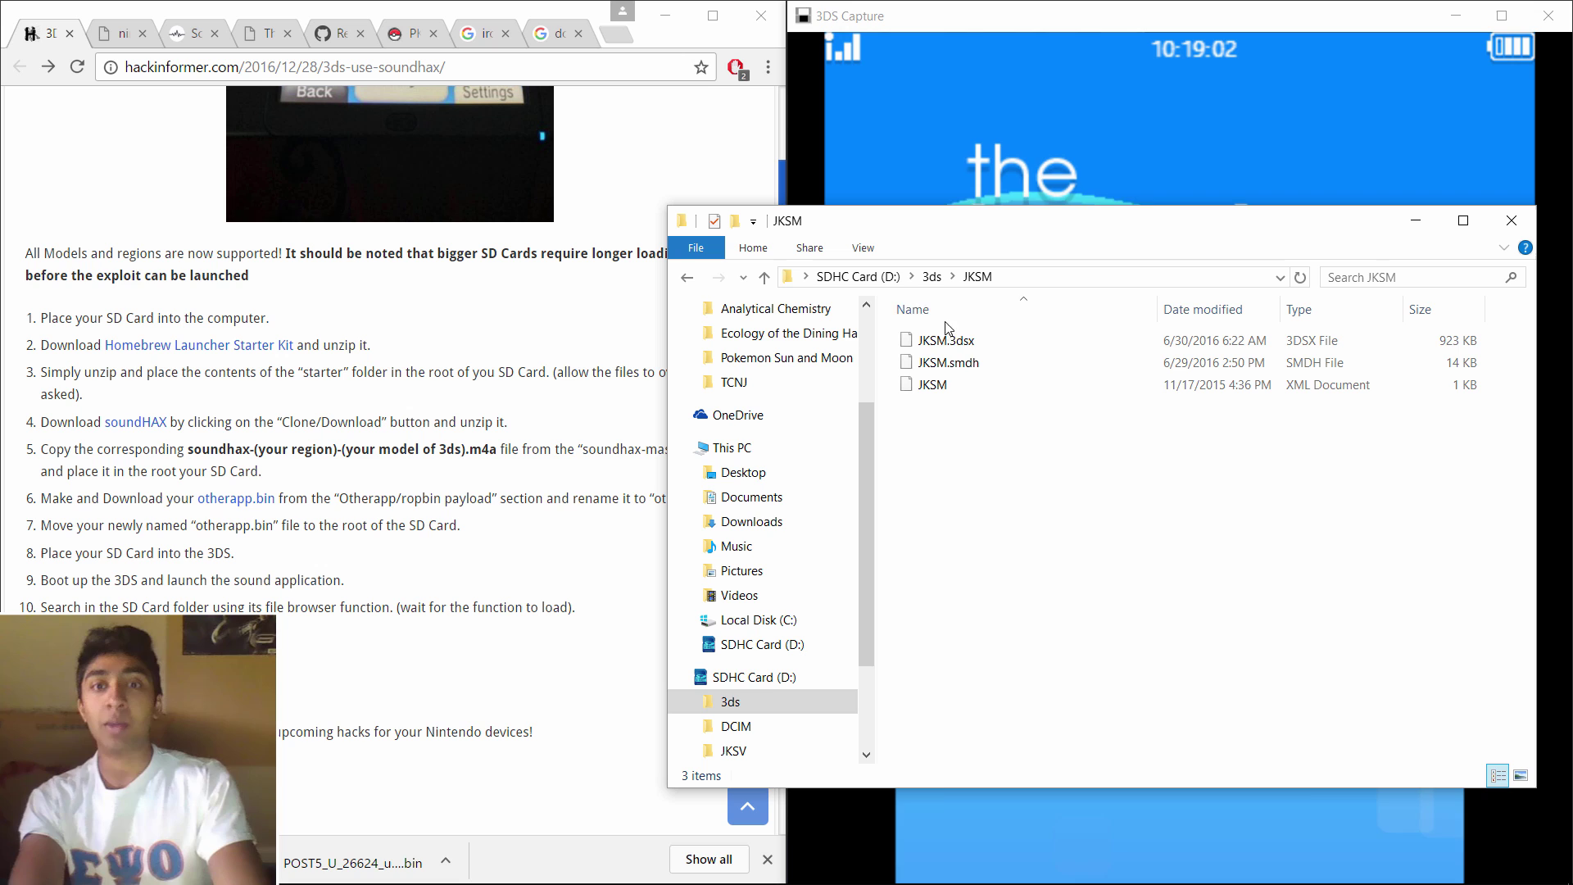
pyautogui.click(858, 277)
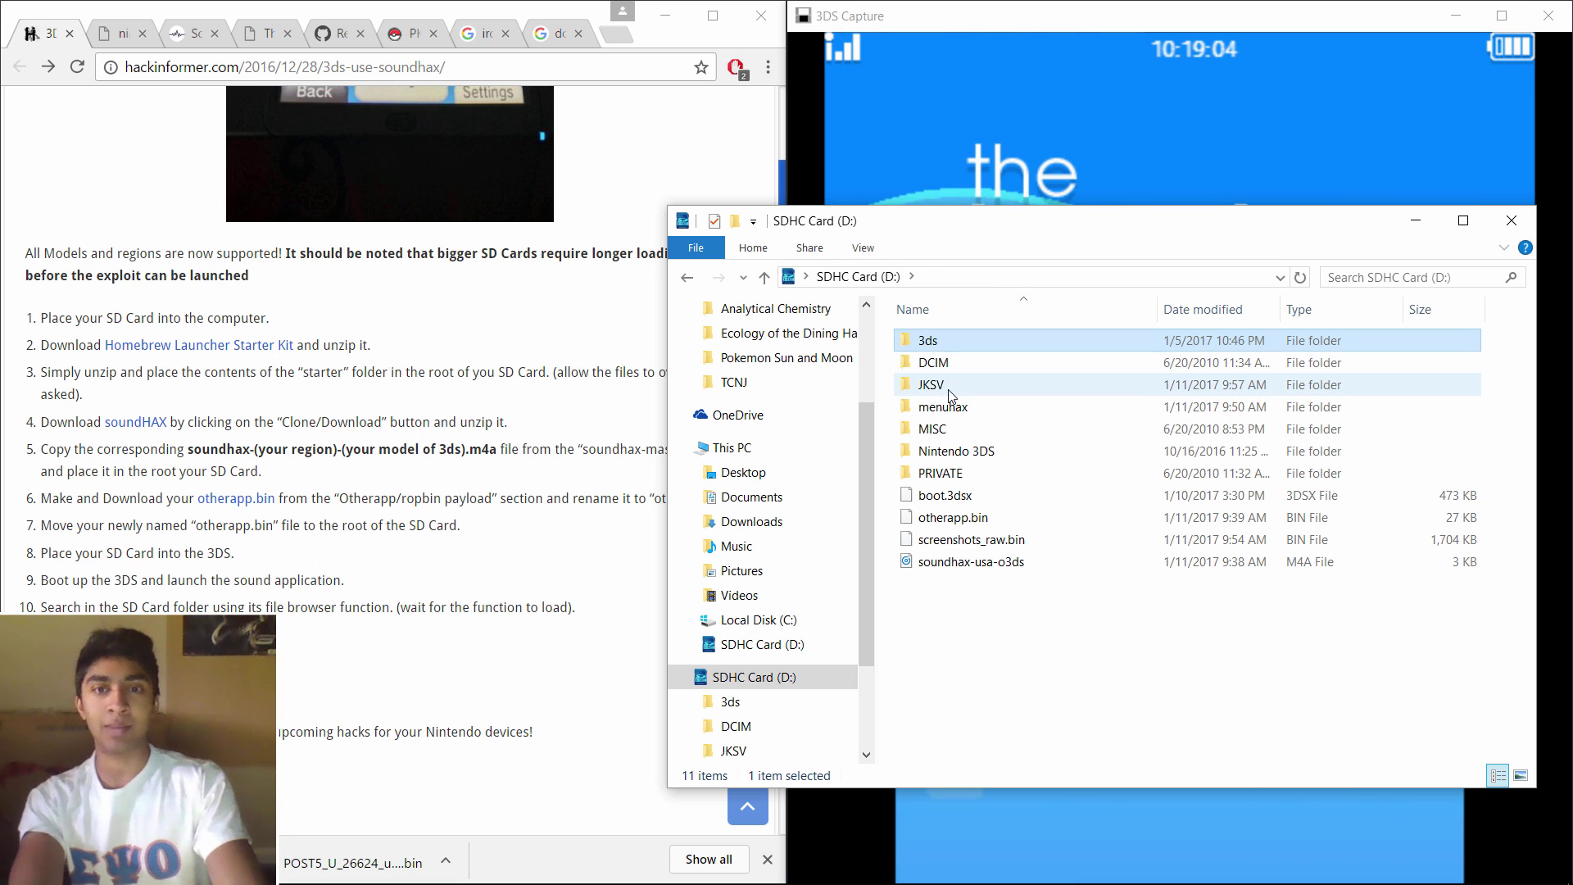
# Open the Pokemon_Sun backup folder under JKSV > Saves > Pokémon_Sun to locate the main save file.
pyautogui.doubleClick(931, 385)
pyautogui.doubleClick(951, 393)
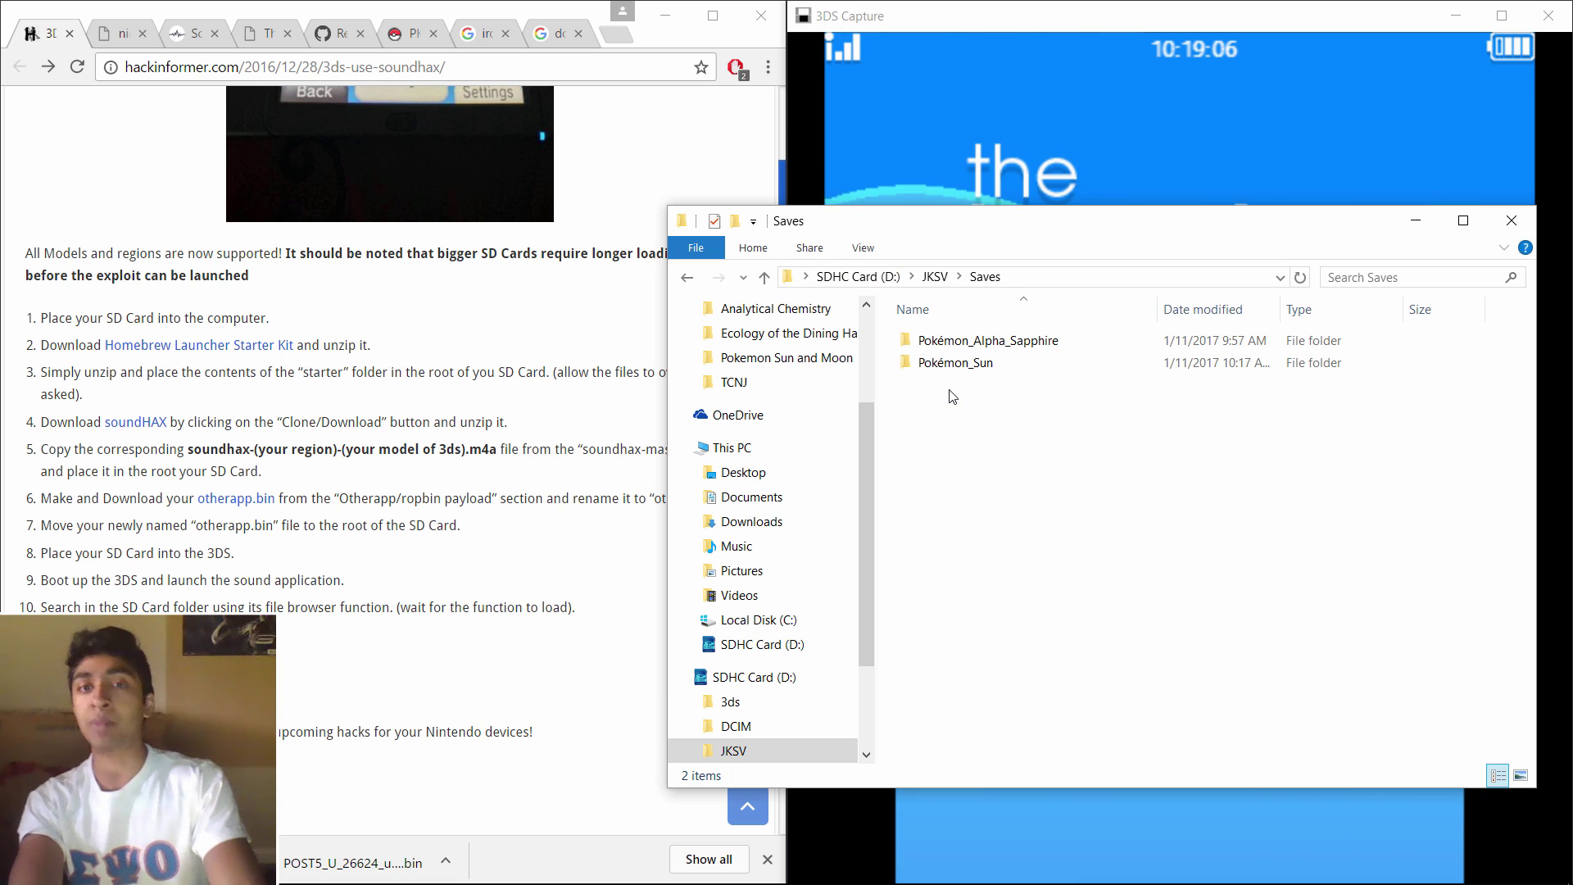
pyautogui.doubleClick(971, 373)
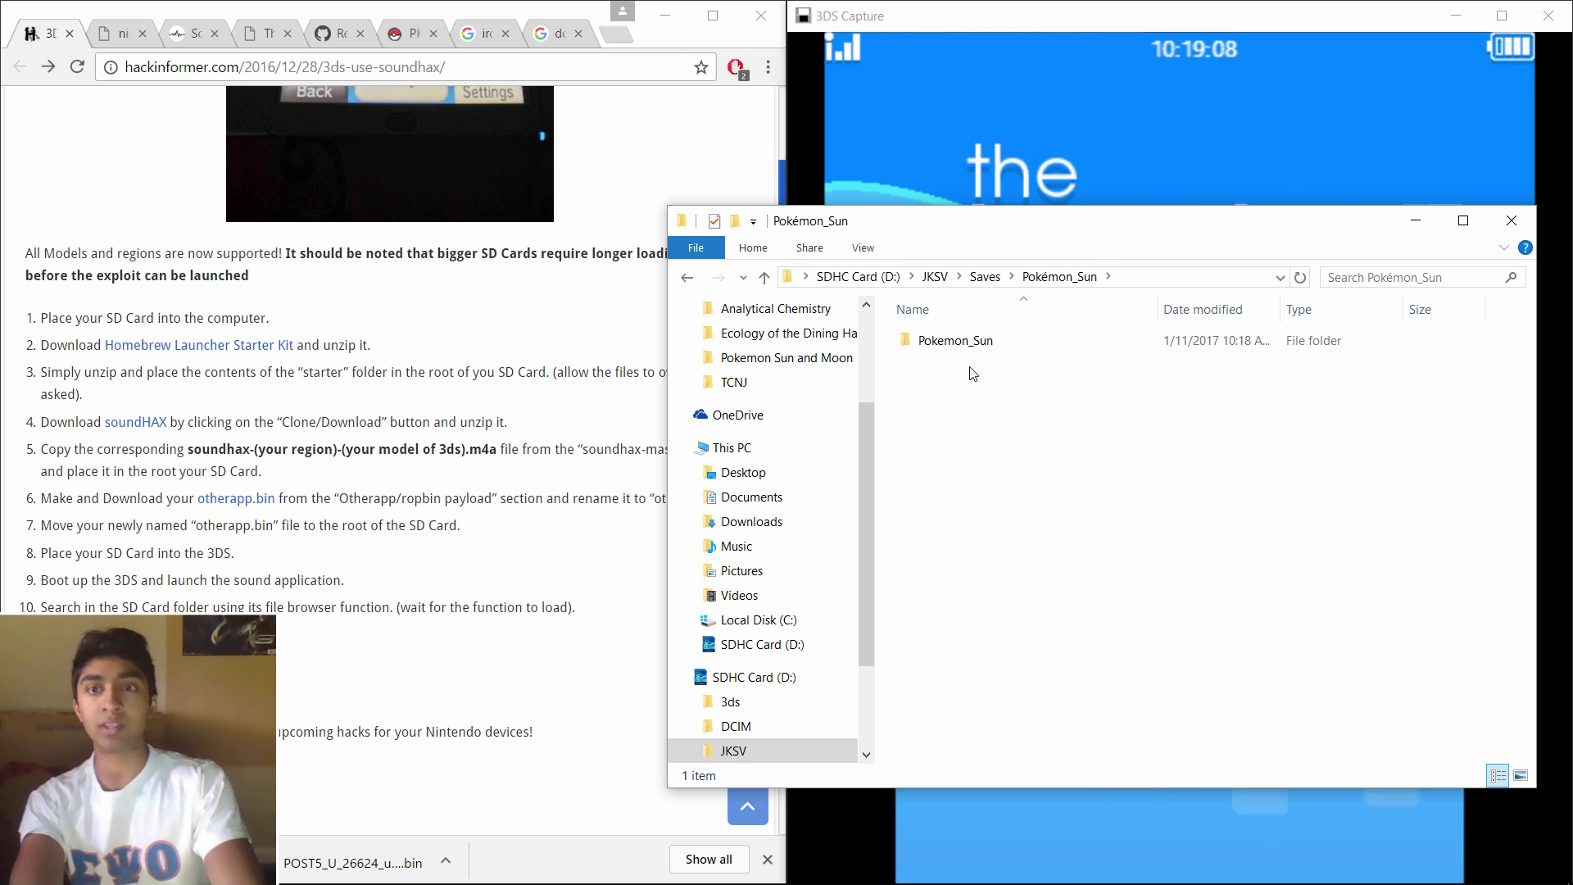
pyautogui.doubleClick(975, 342)
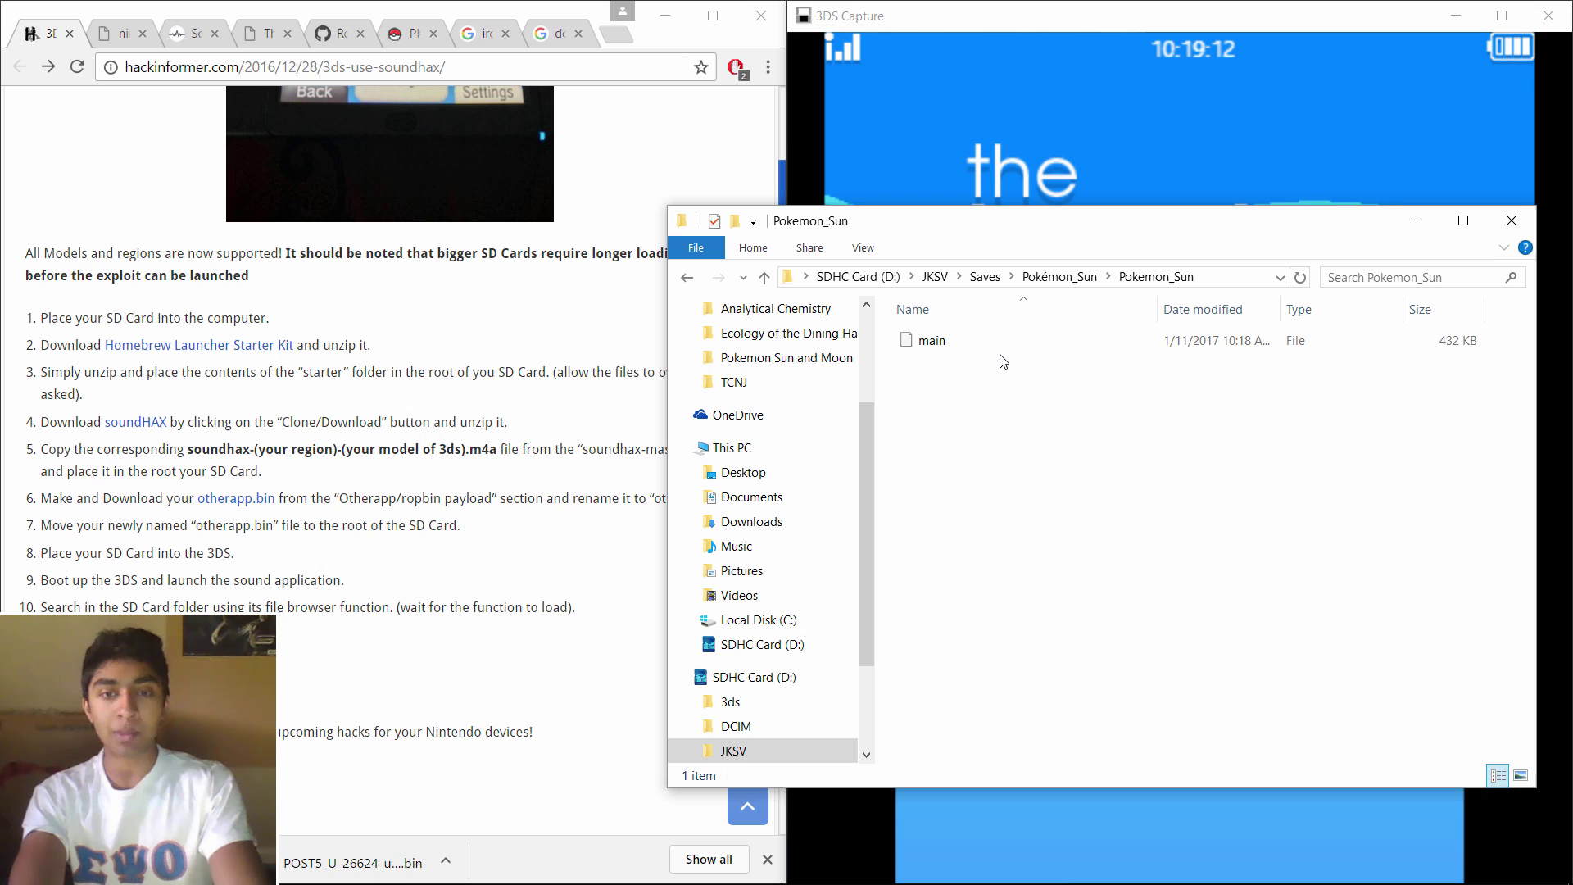
# Switch to PKHeX and place its window beside the main save file in File Explorer.
pyautogui.click(887, 863)
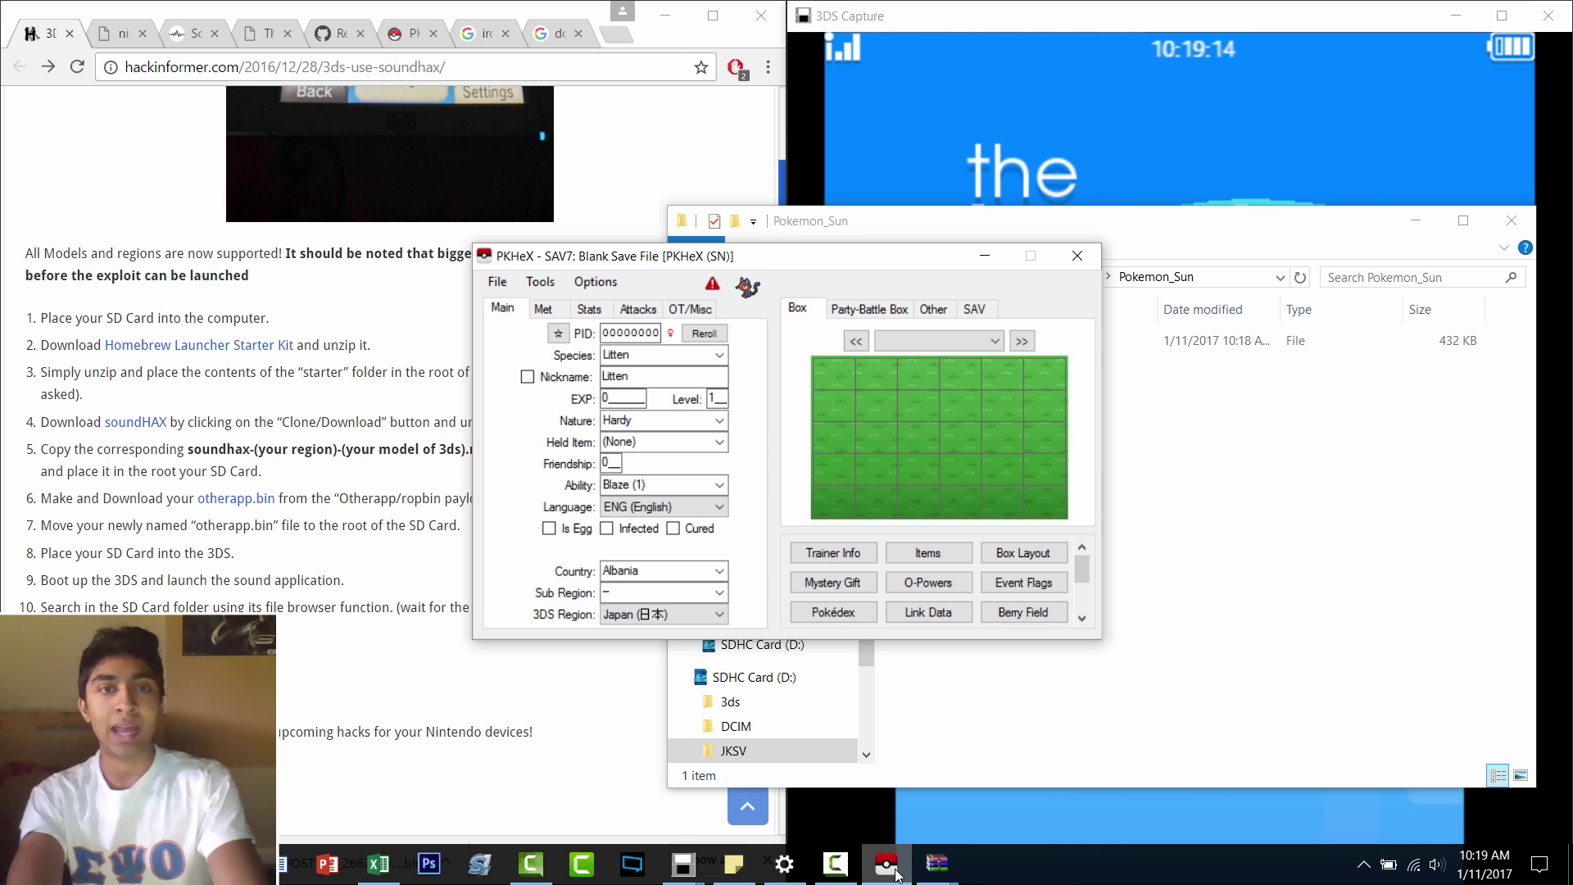
pyautogui.moveTo(770, 259); pyautogui.dragTo(422, 241)
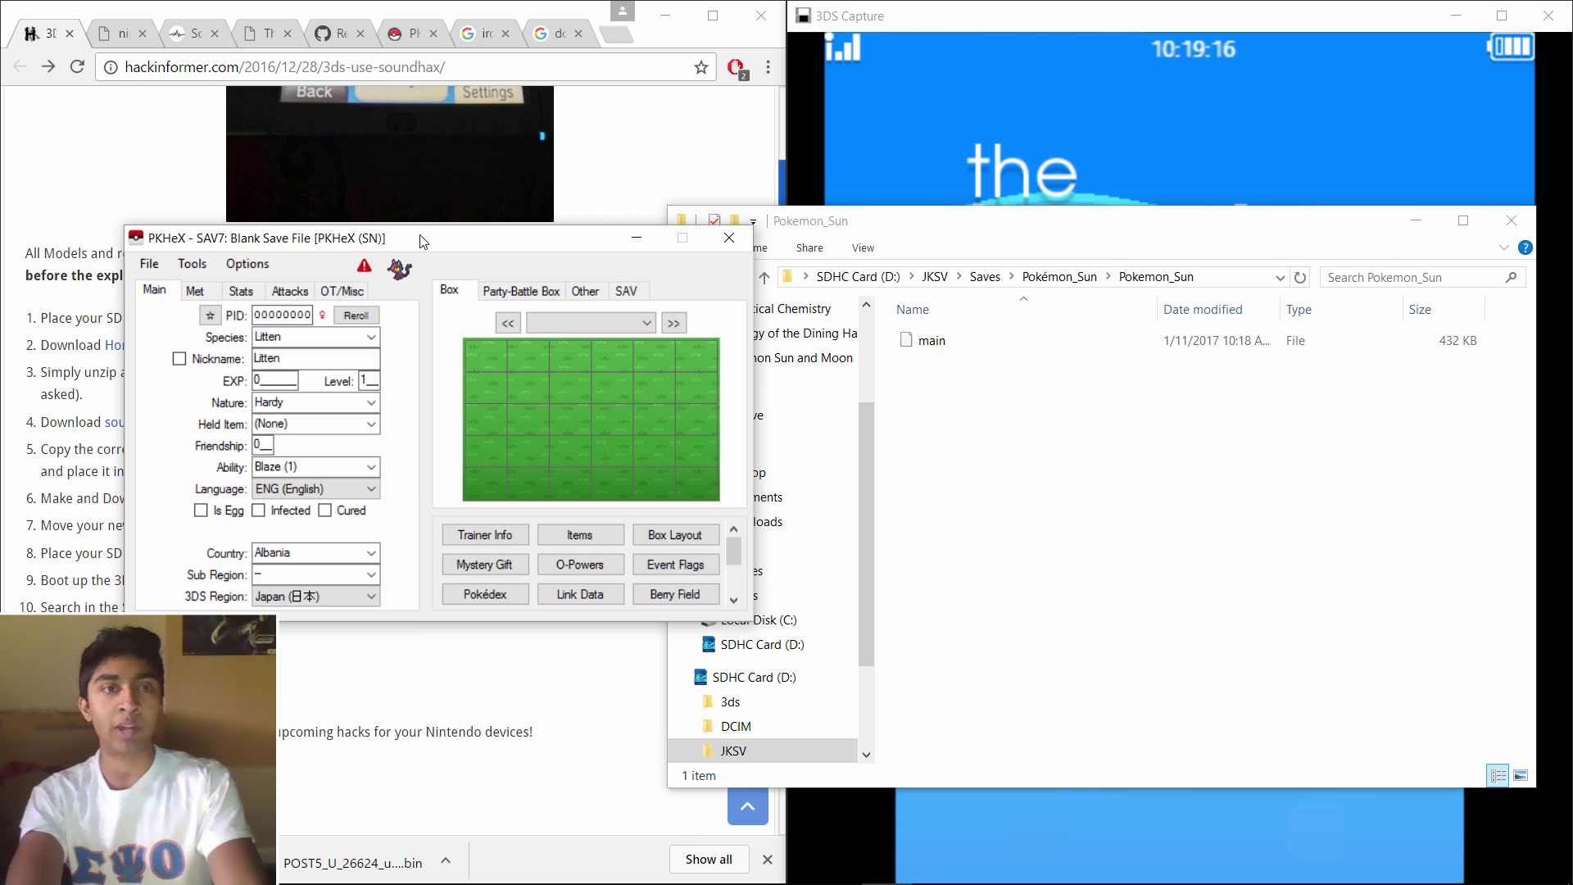
pyautogui.doubleClick(289, 336)
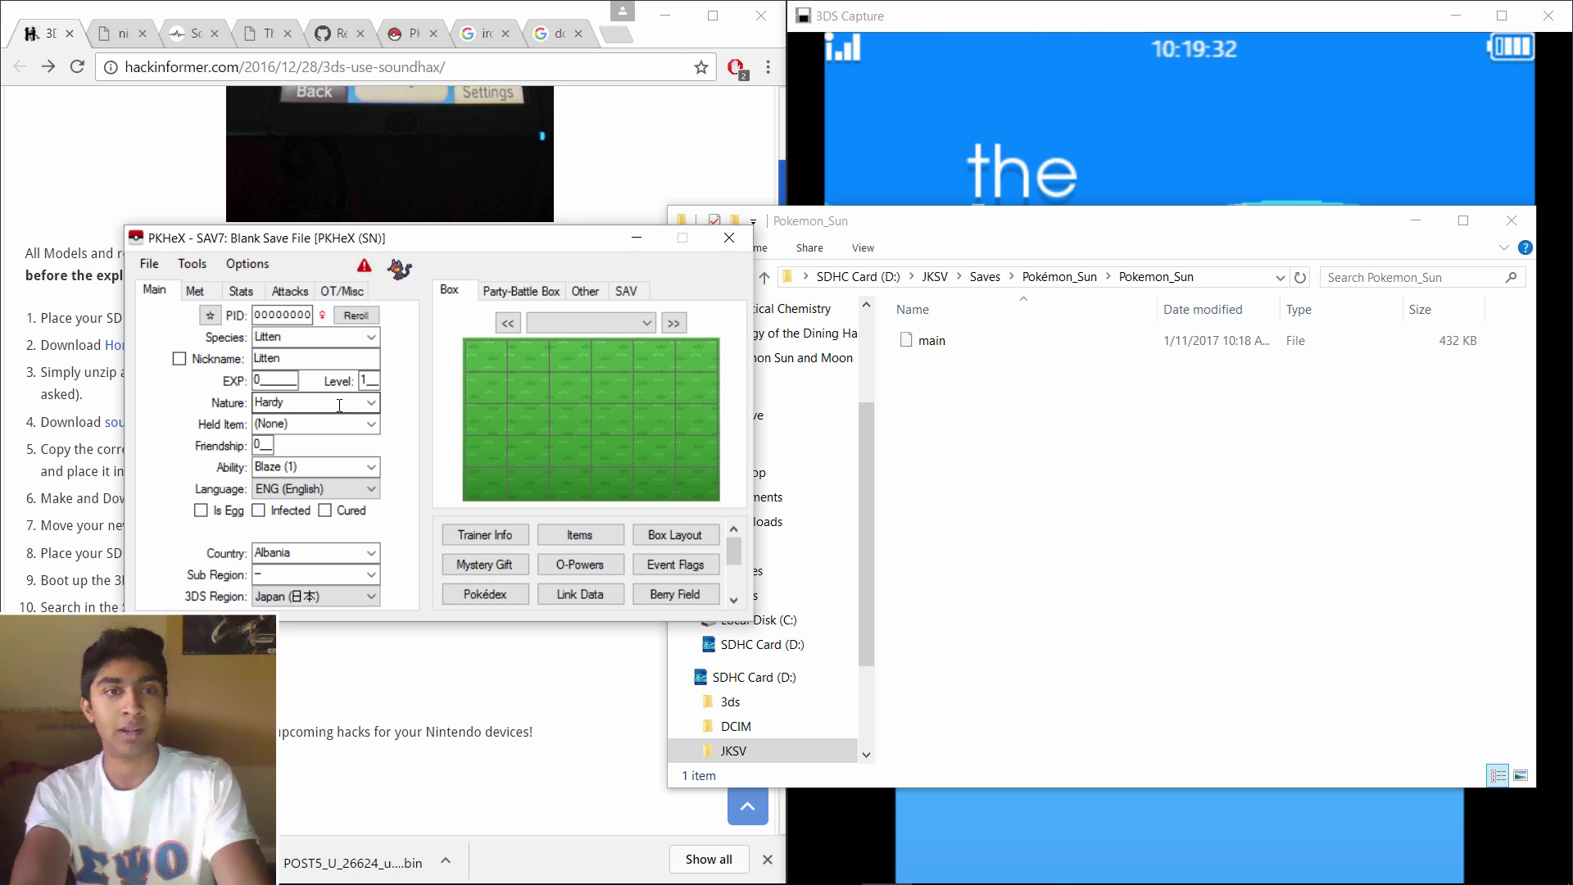
# Set Litten's ability to Intimidate (H) and mark it as both Infected and Cured.
pyautogui.click(304, 465)
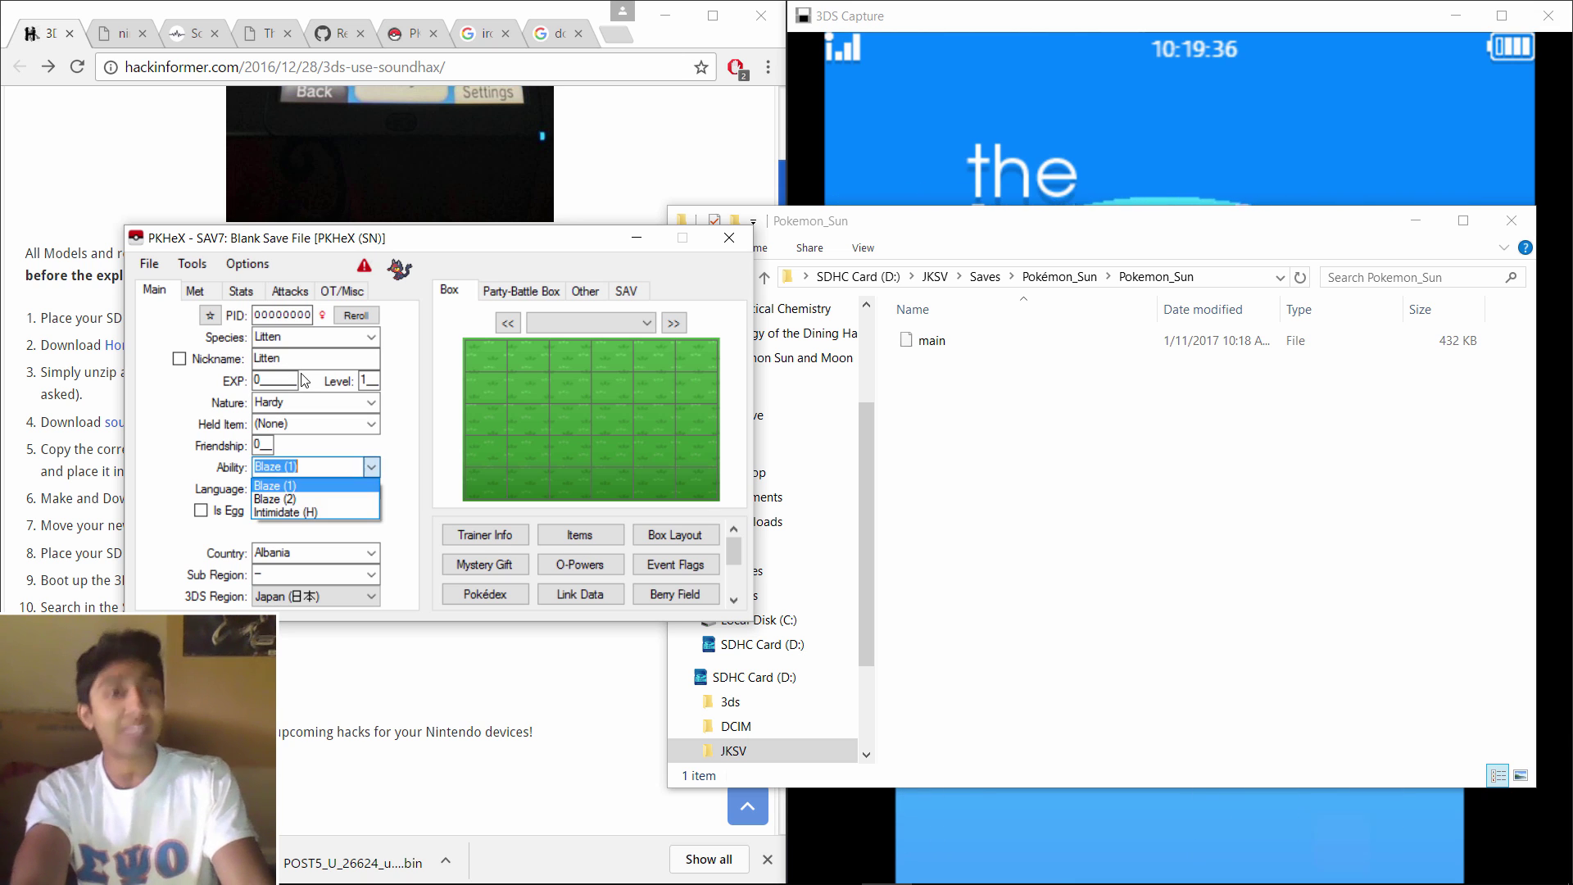
pyautogui.click(347, 510)
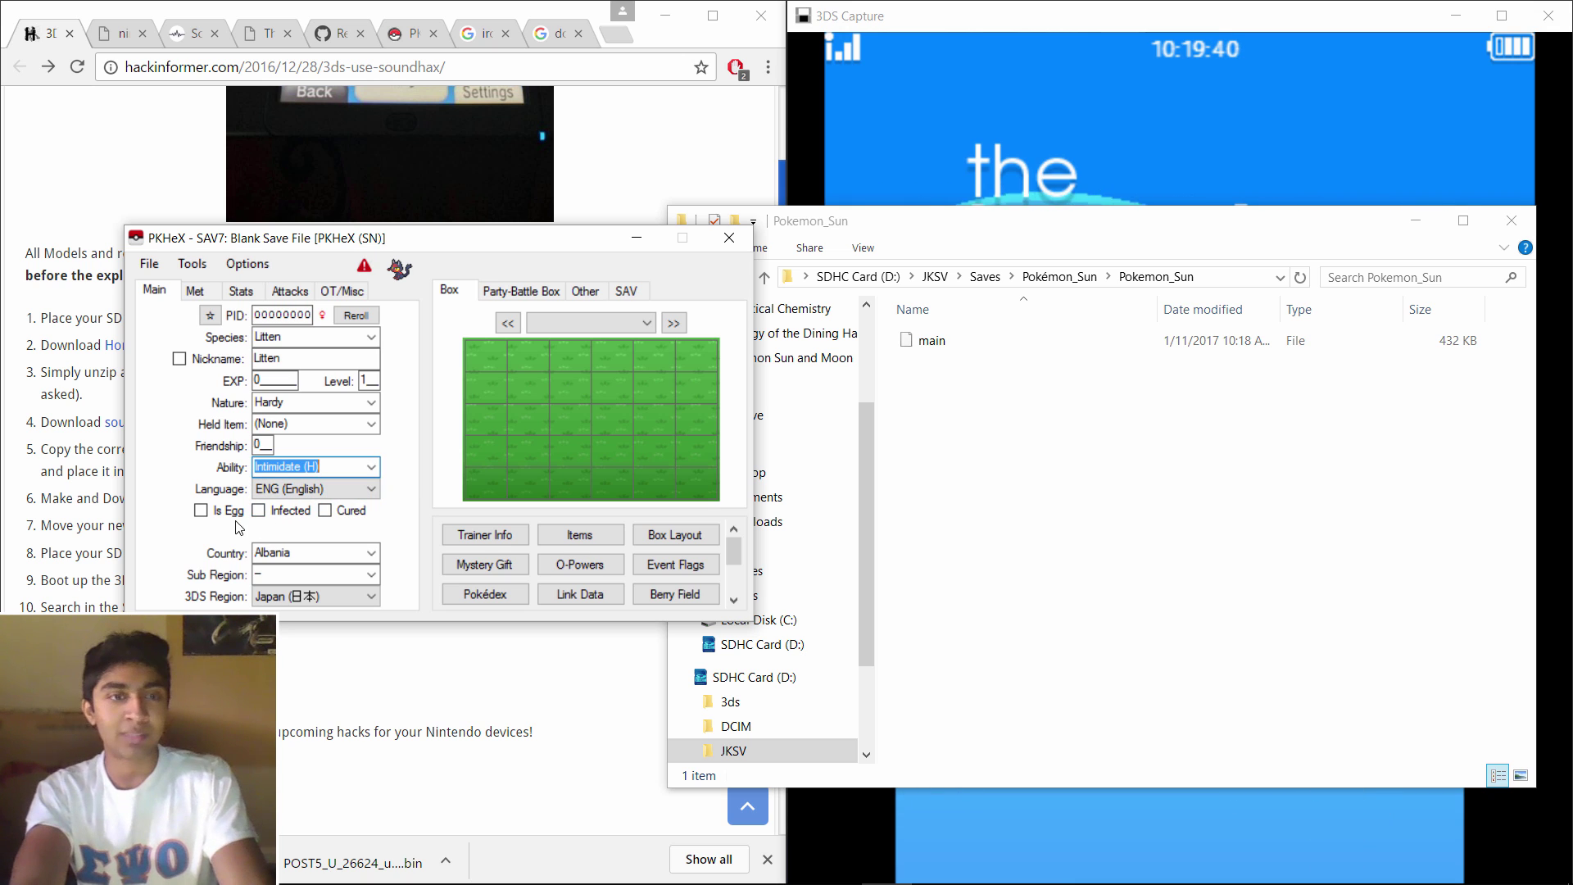
pyautogui.click(259, 510)
pyautogui.click(326, 510)
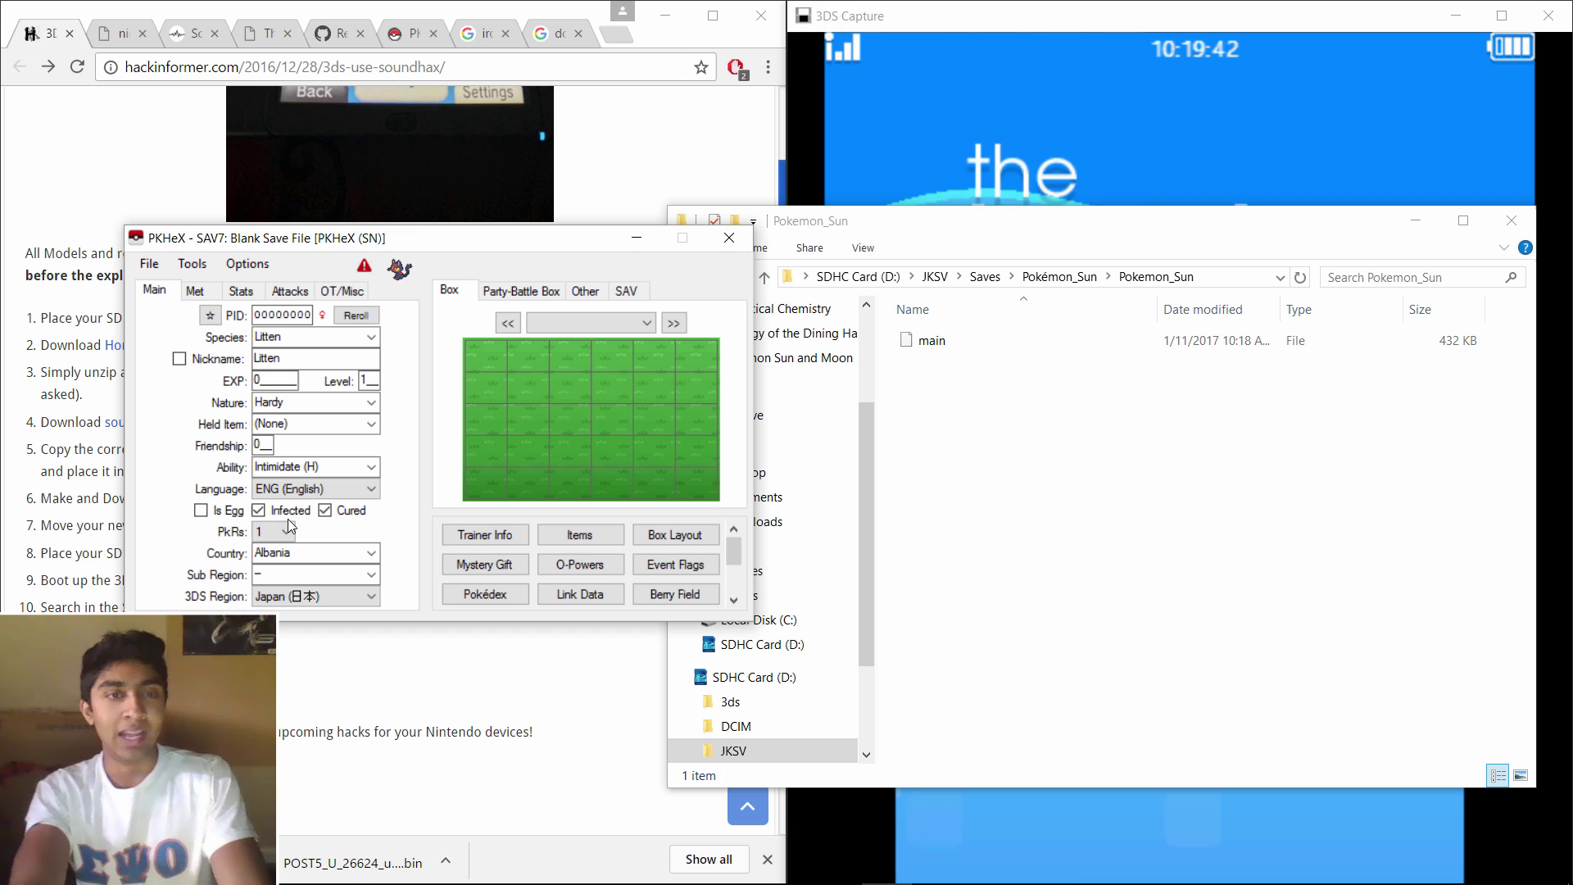
# Set Litten's country to United States and its 3DS region to Americas (NA/SA).
pyautogui.click(309, 550)
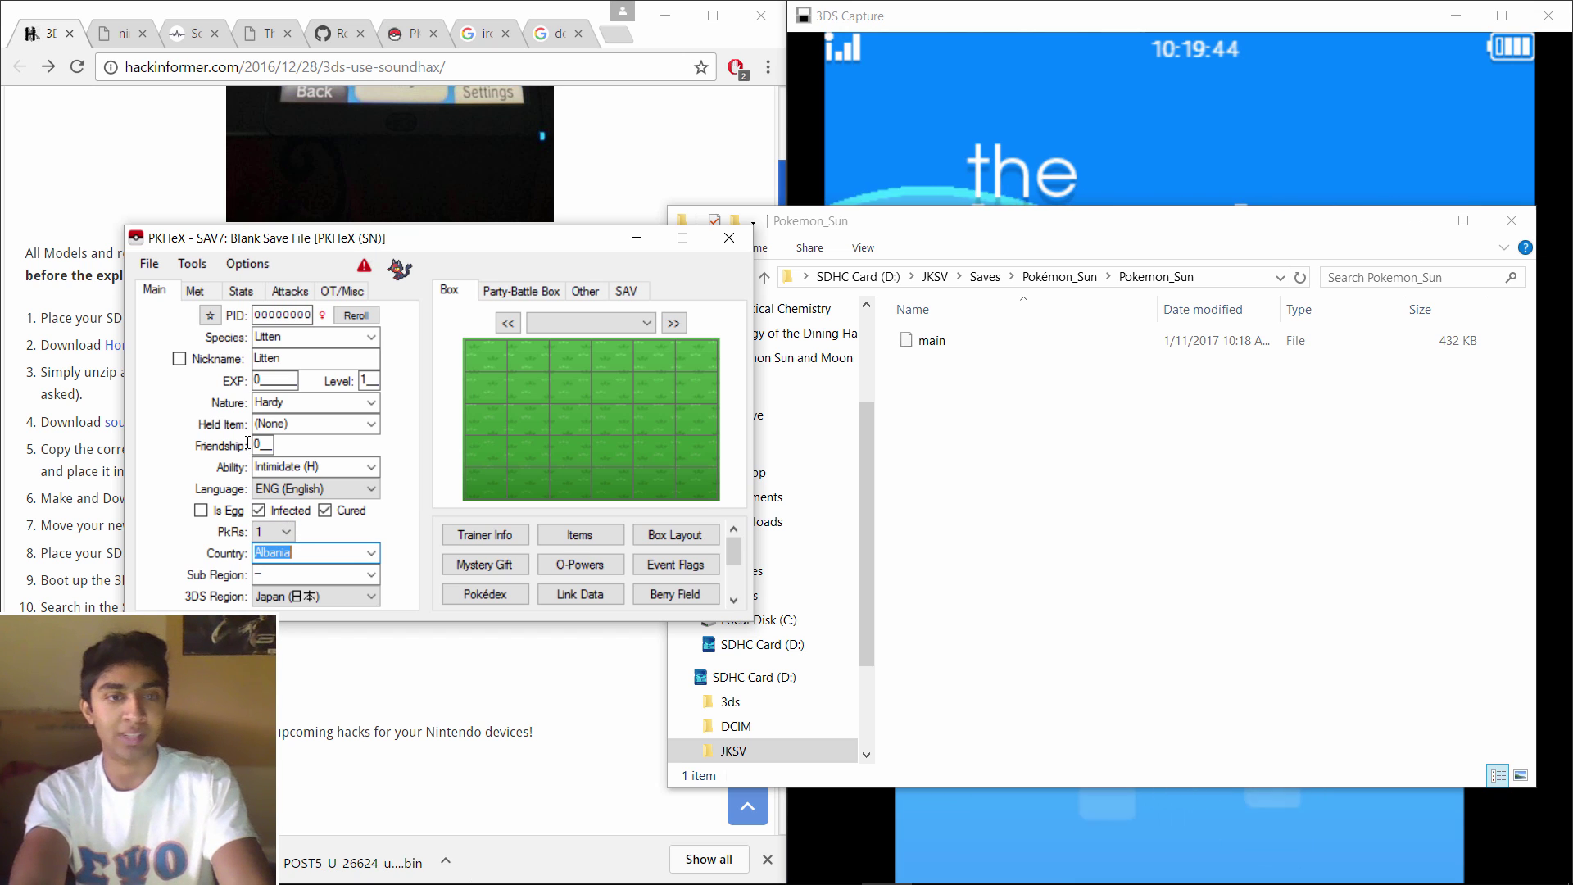
pyautogui.write('u')
pyautogui.press('Down')
pyautogui.press('Down')
pyautogui.press('Down')
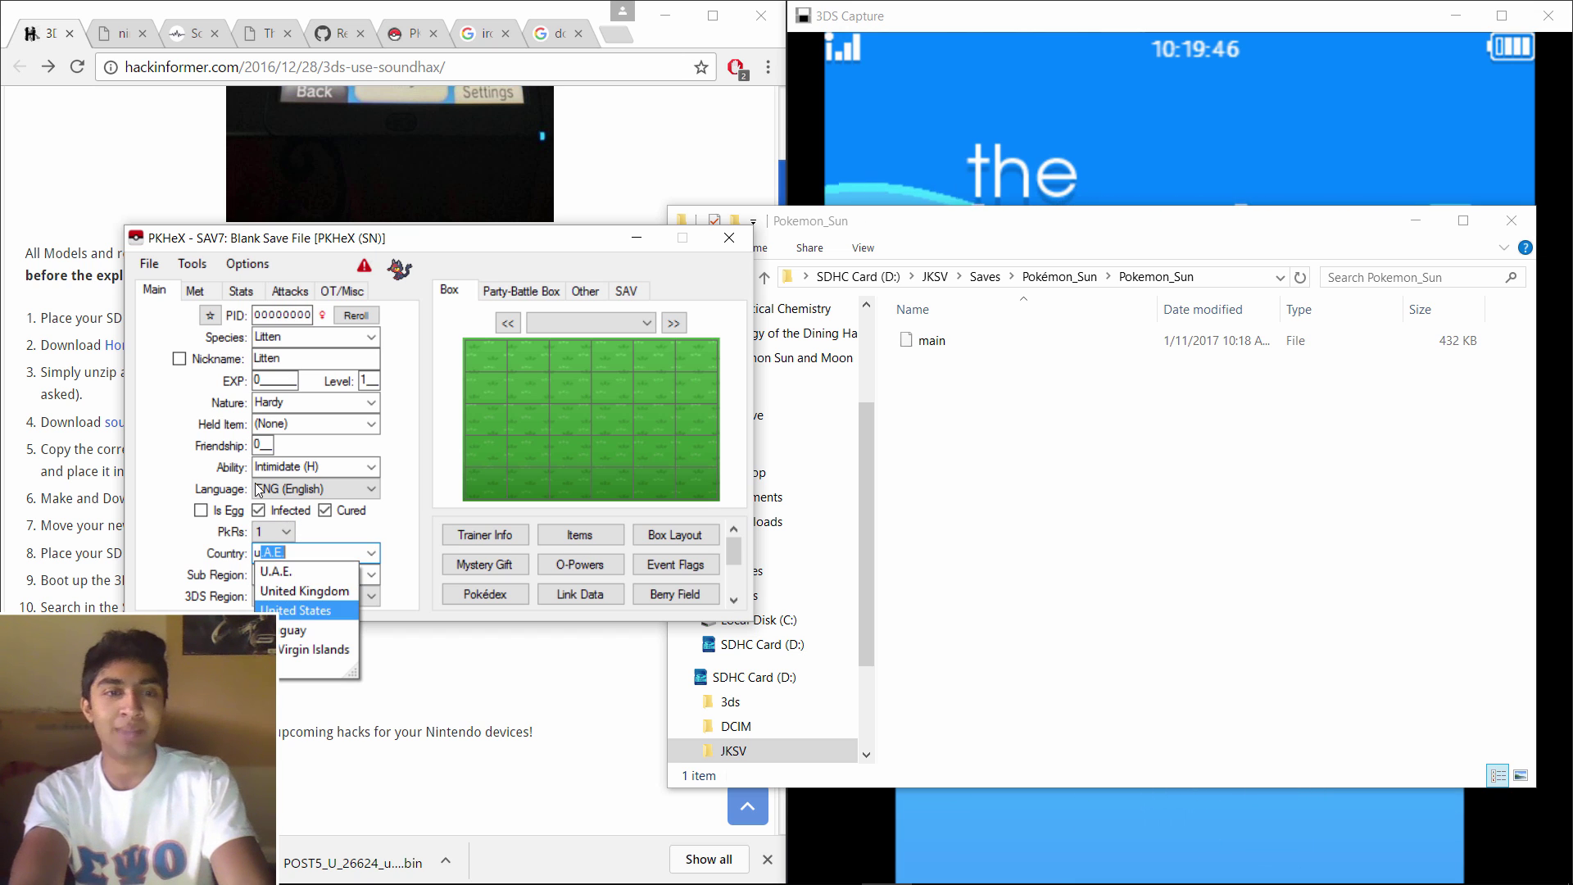
pyautogui.press('Tab')
pyautogui.press('Tab')
pyautogui.press('F4')
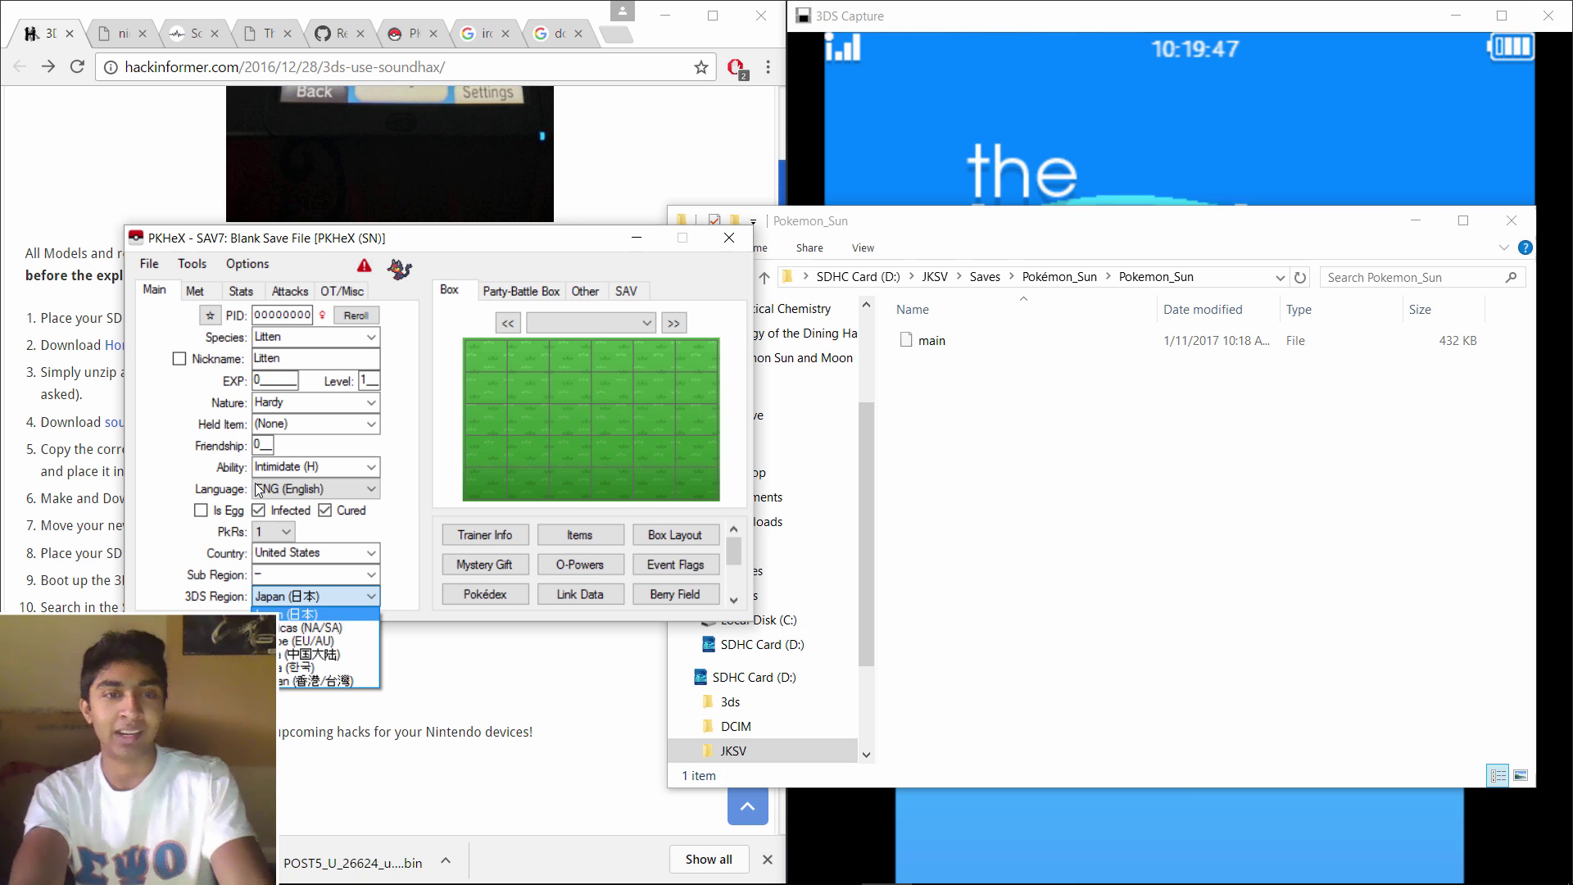
pyautogui.click(326, 627)
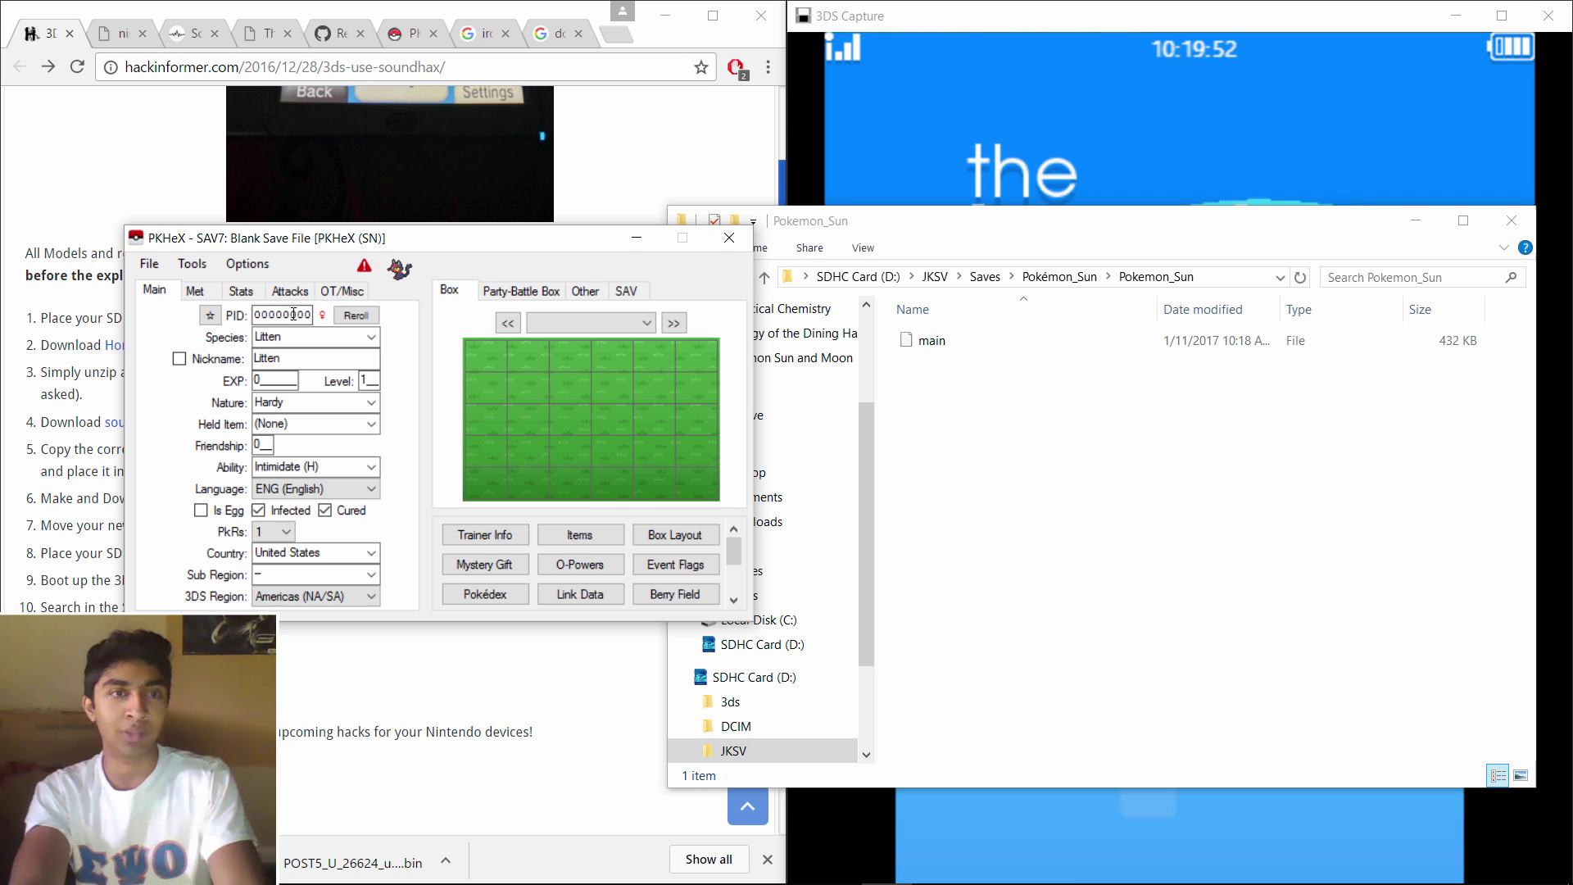
# Reroll Litten's PID and set its origin game to Sun.
pyautogui.click(356, 316)
pyautogui.click(195, 290)
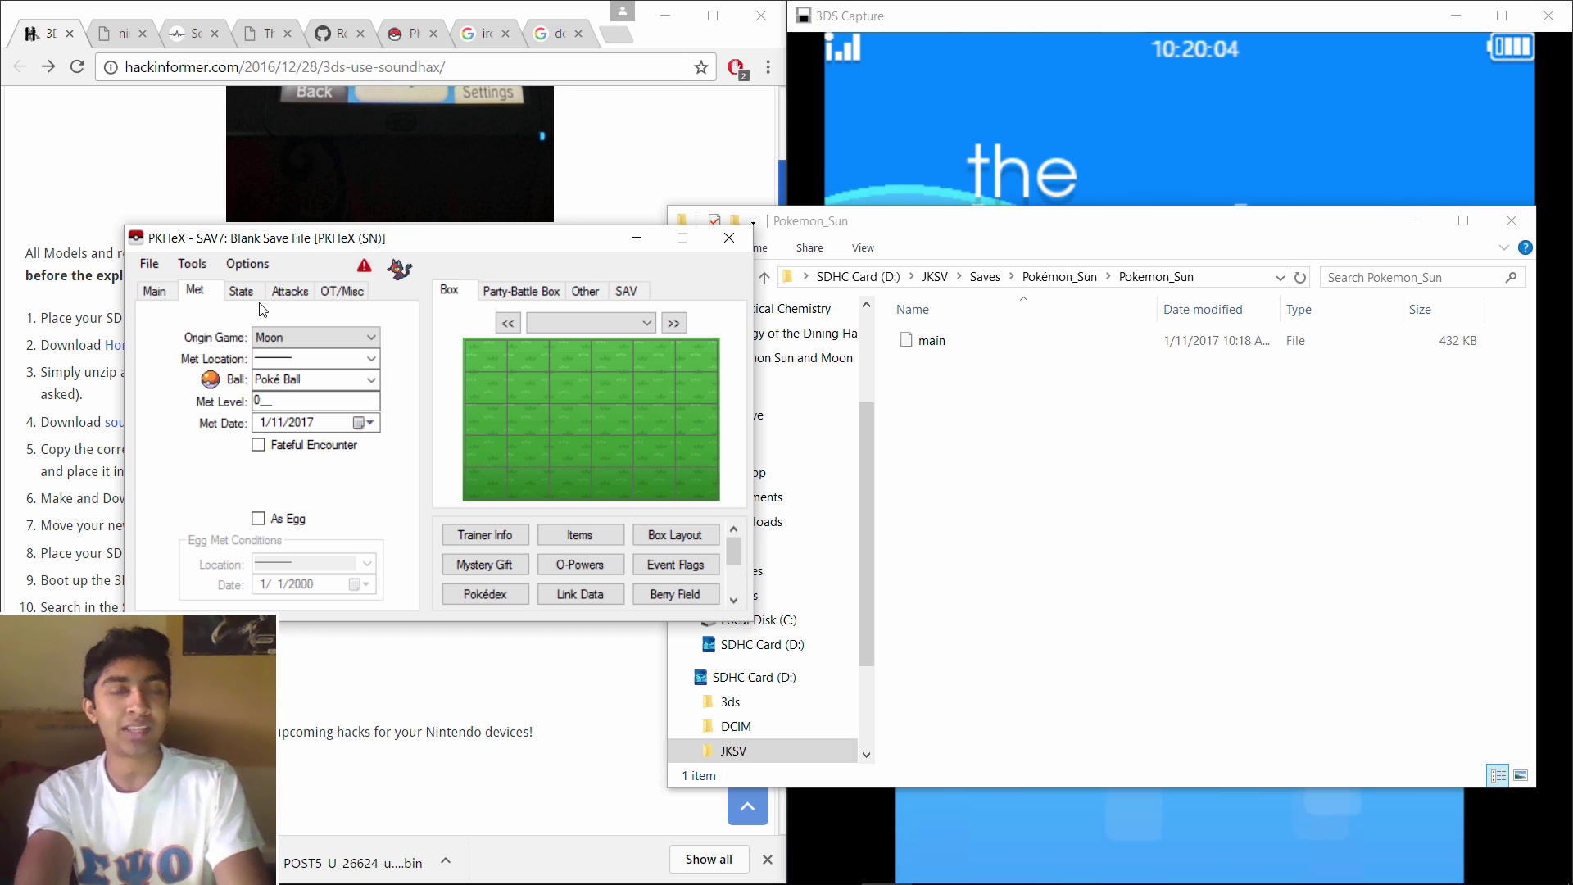
pyautogui.click(268, 338)
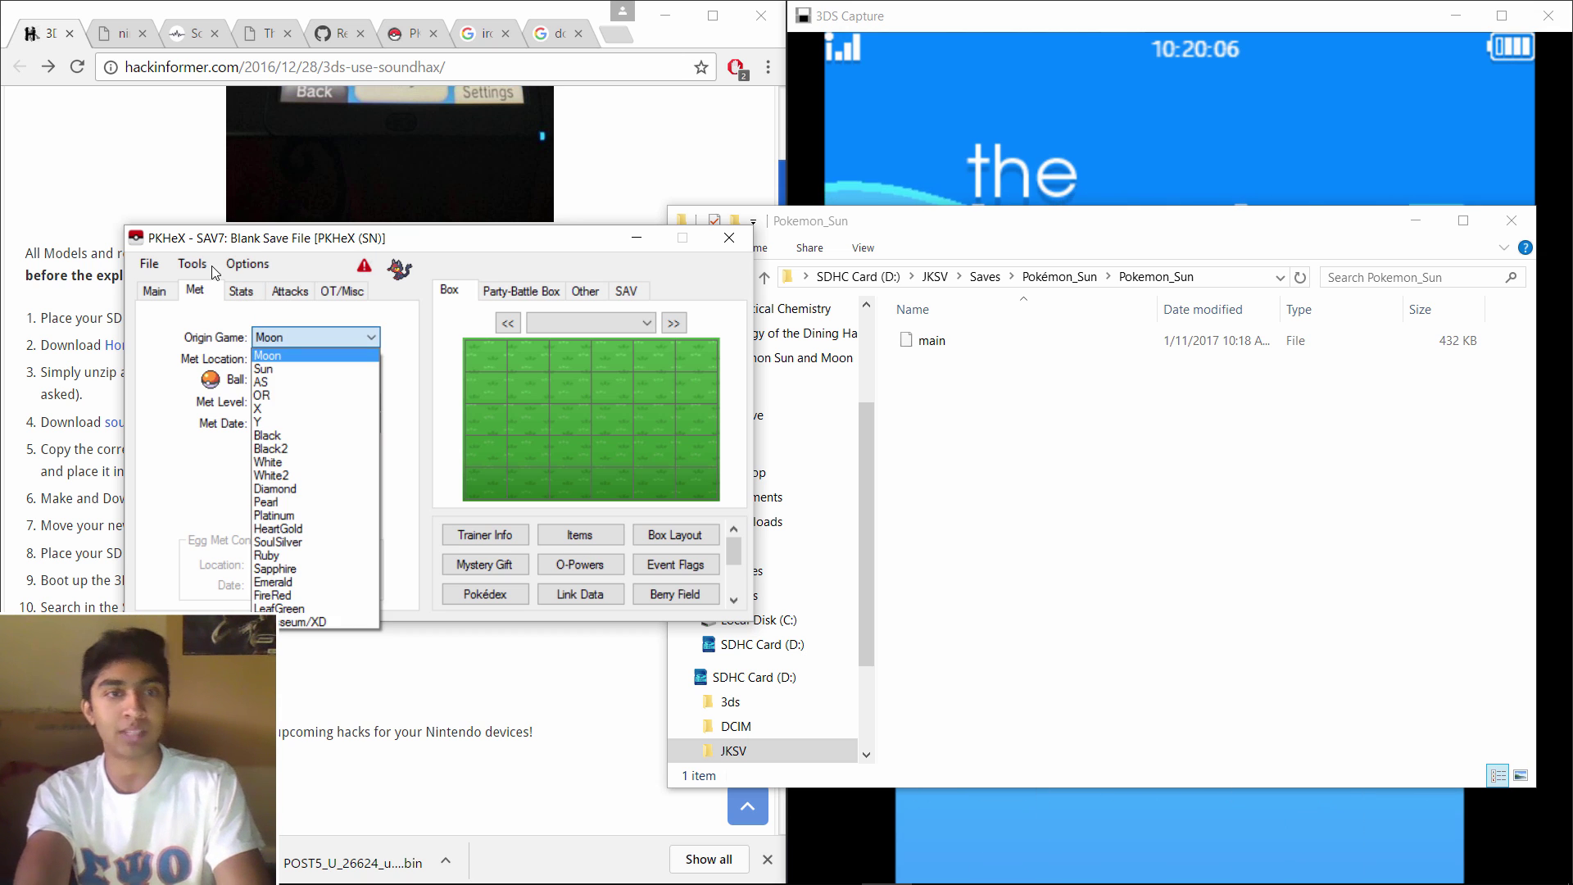
pyautogui.click(264, 368)
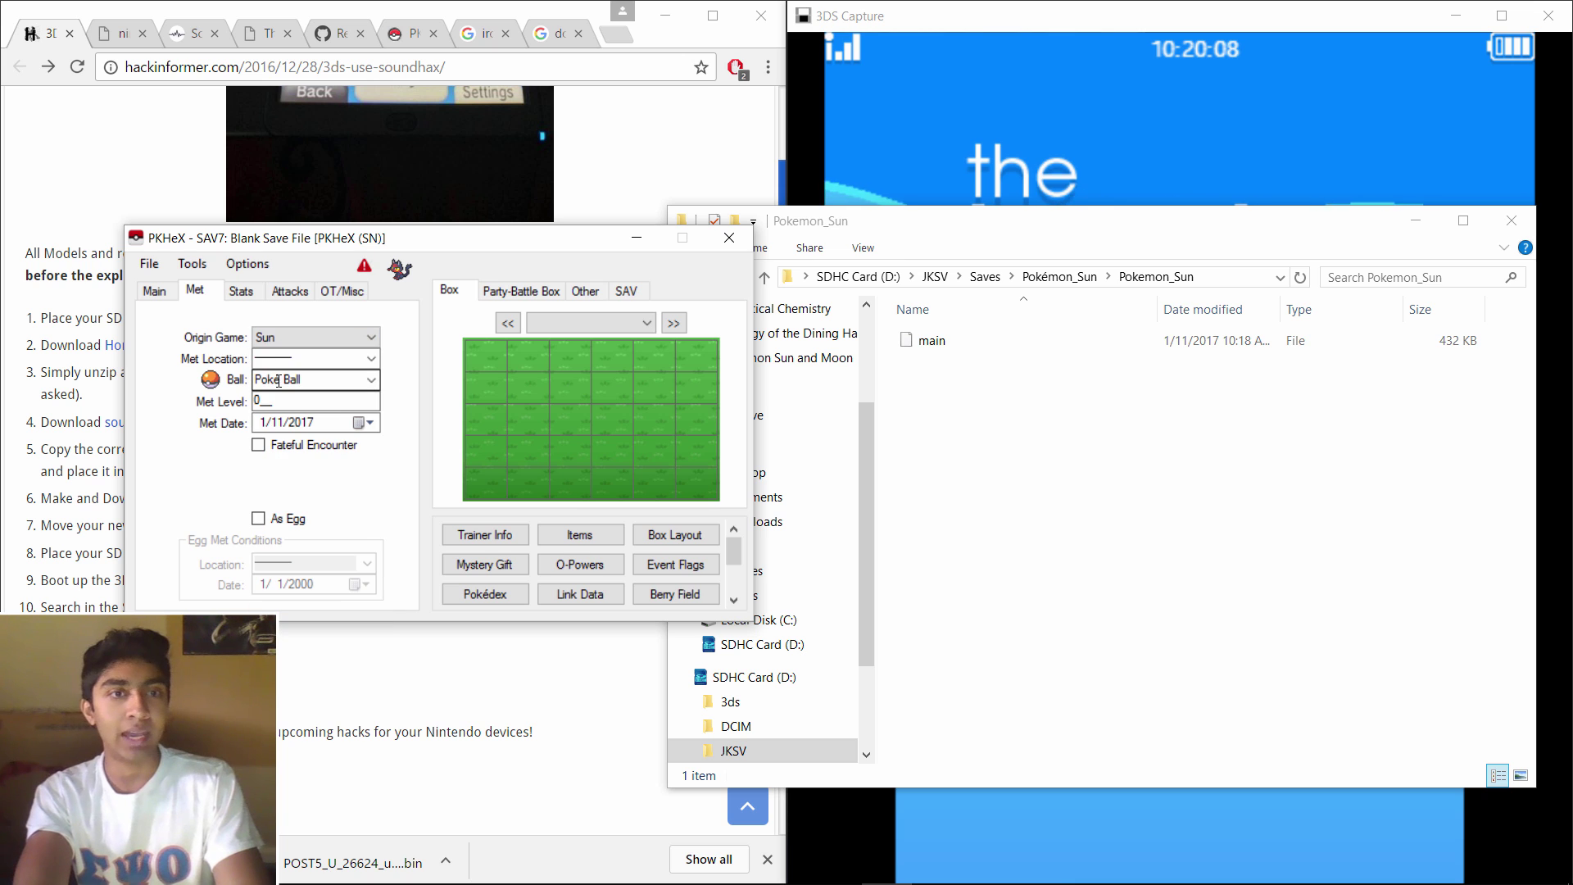
# Look over Litten's stats and set its second current move to Attract.
pyautogui.click(243, 292)
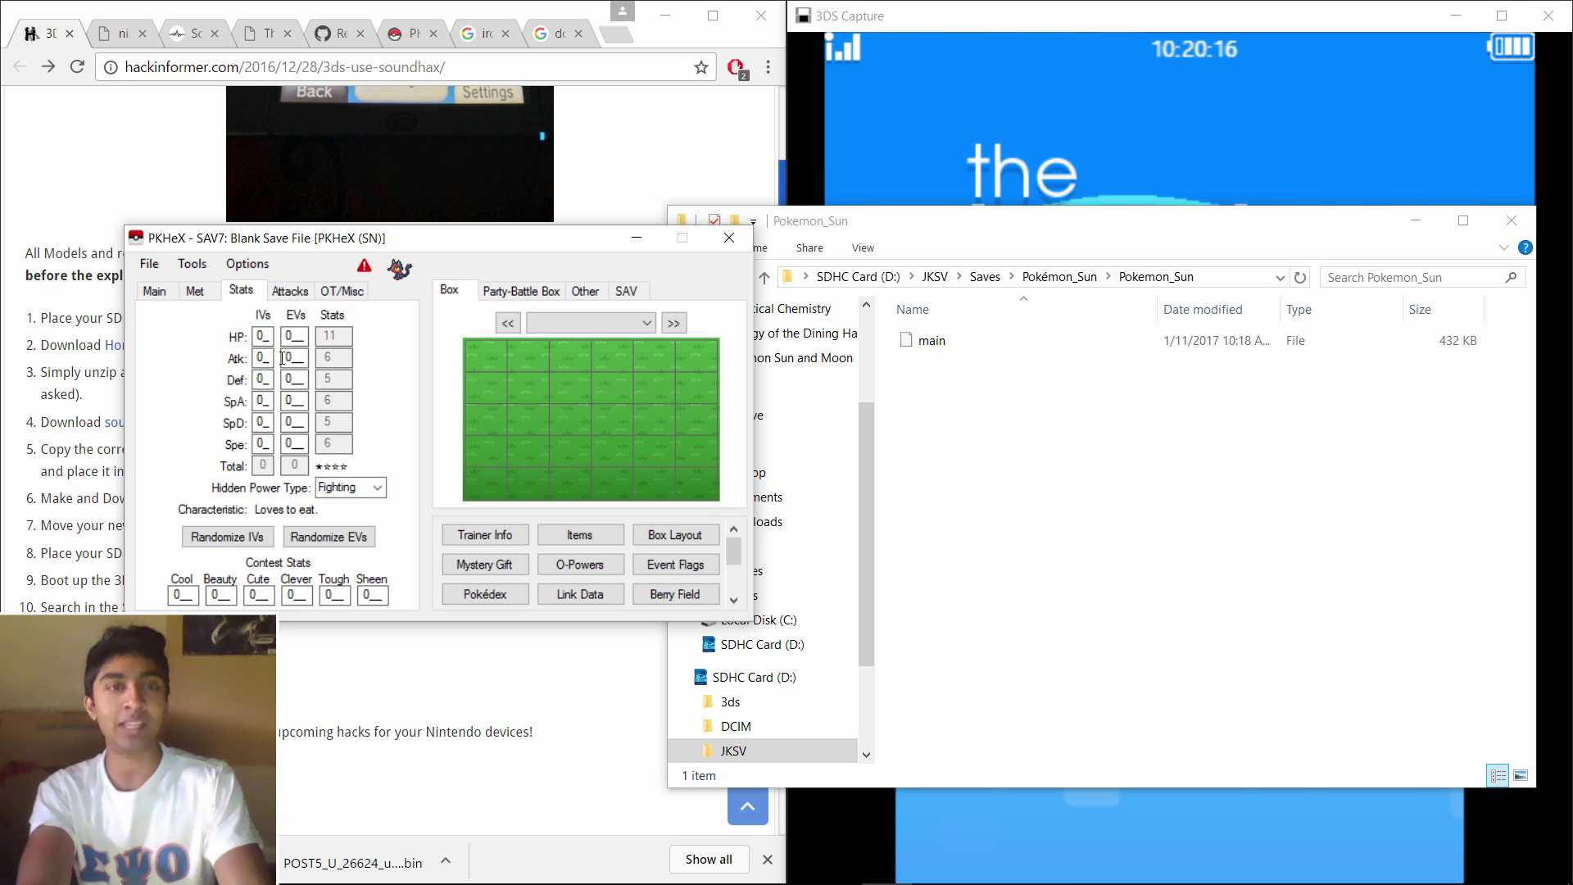
pyautogui.click(290, 292)
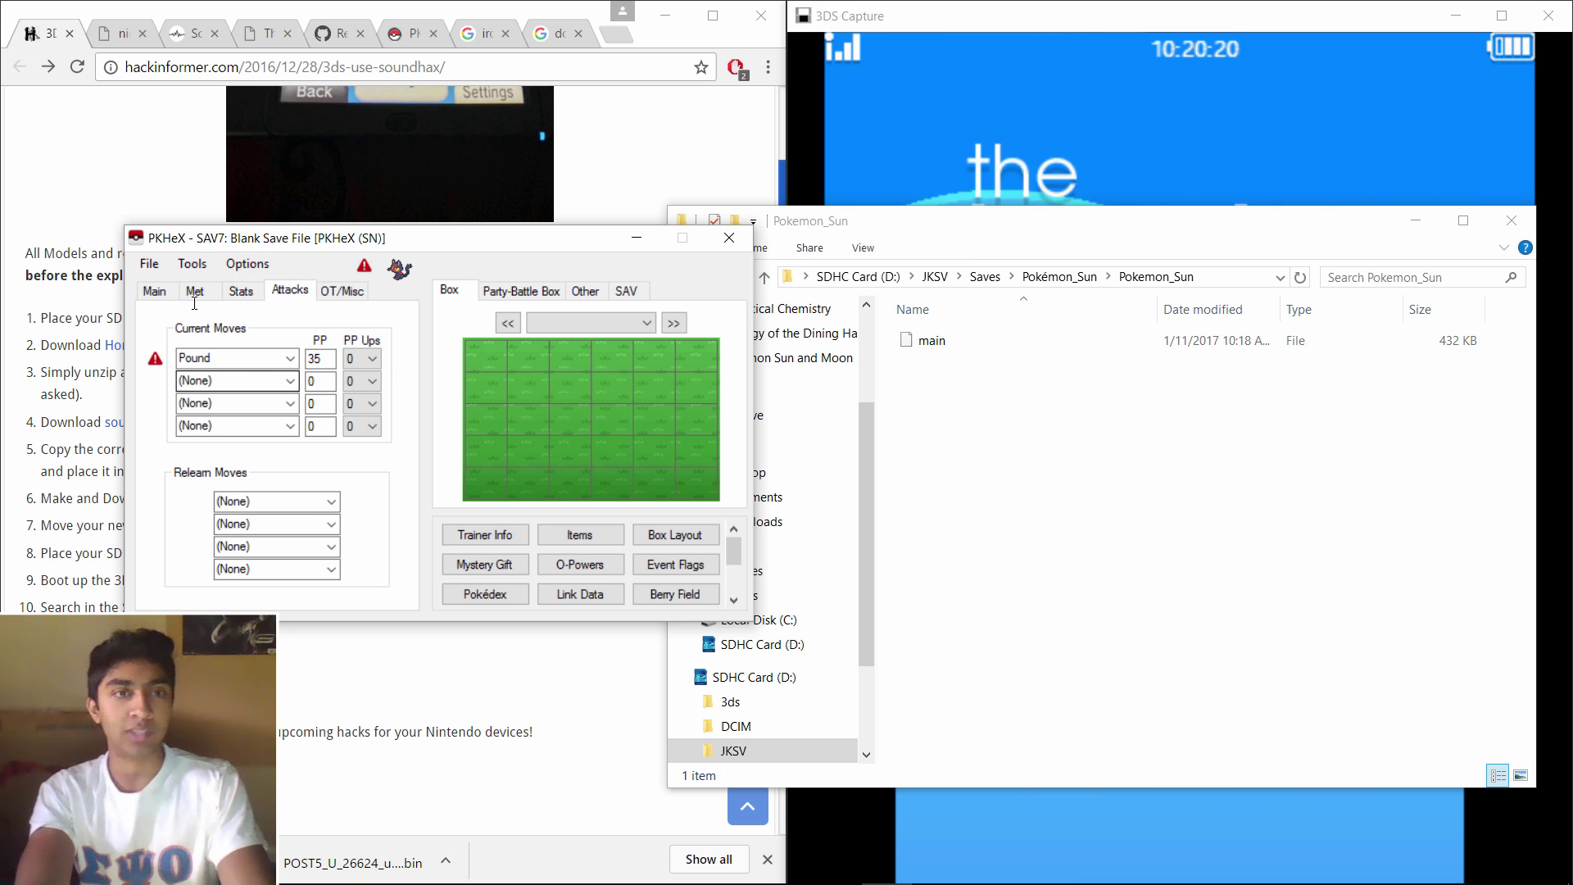
pyautogui.click(291, 381)
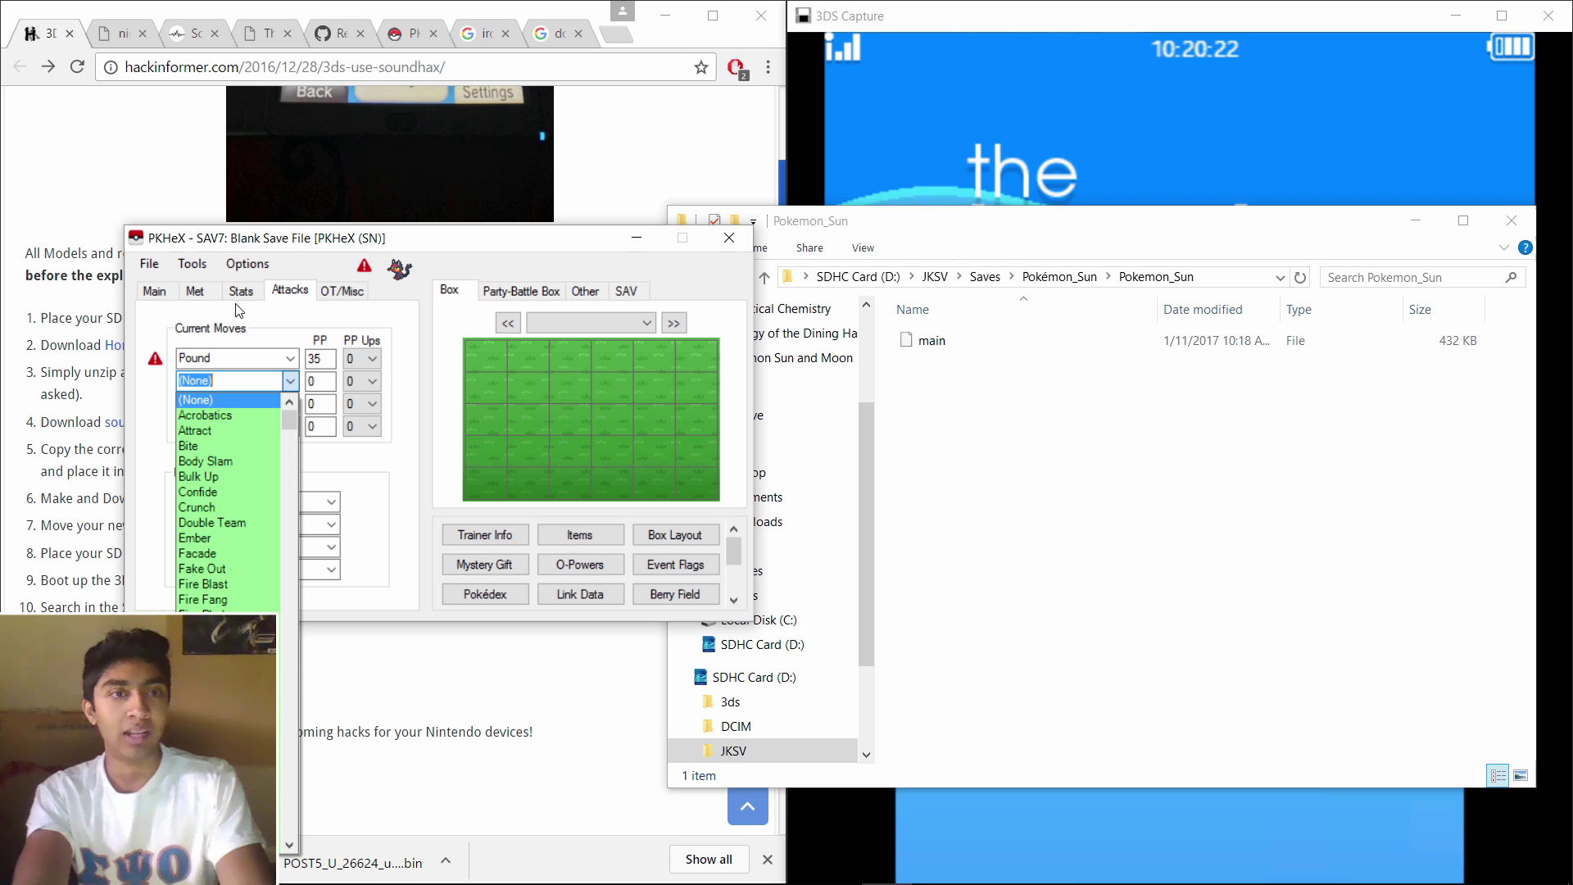
pyautogui.click(252, 421)
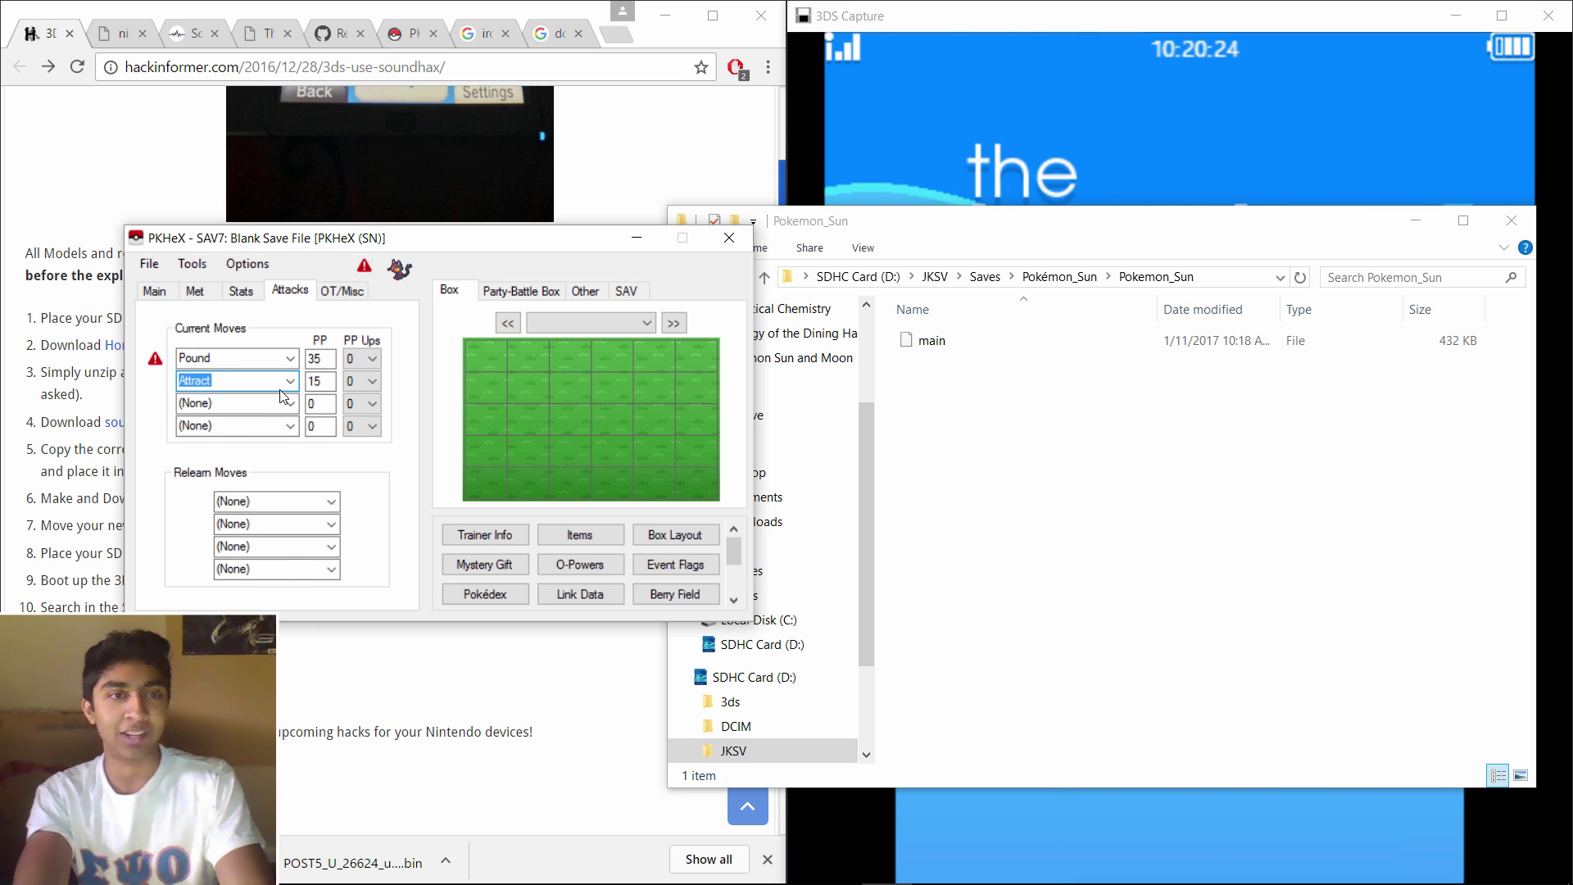
pyautogui.click(291, 381)
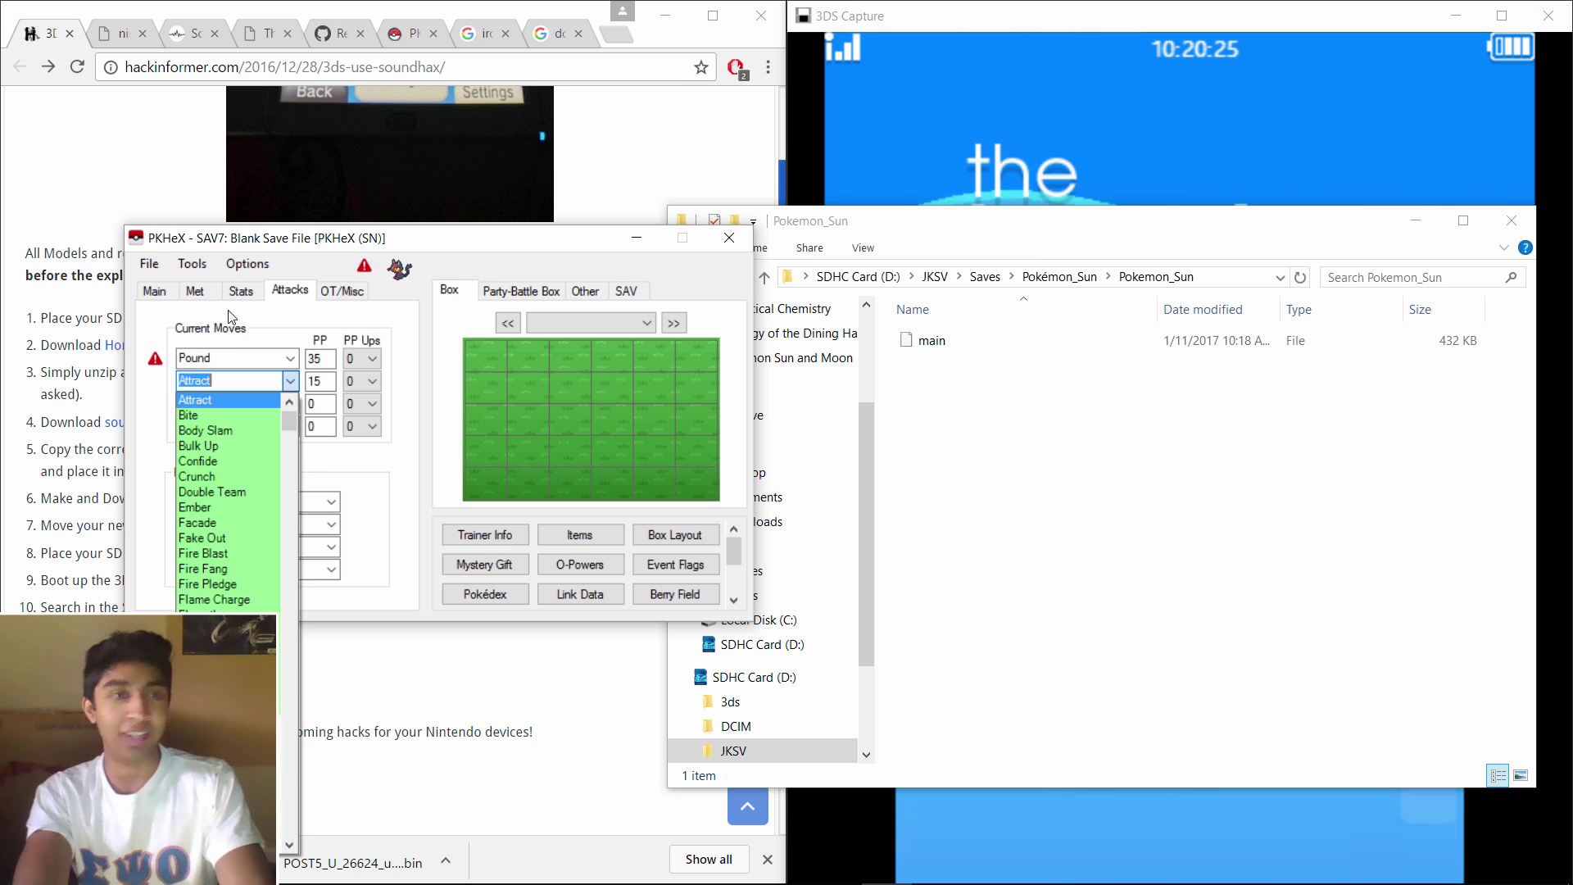
pyautogui.click(258, 401)
# Set Litten's third current move to Bite and its fourth to Fire Fang.
pyautogui.click(281, 412)
pyautogui.click(289, 408)
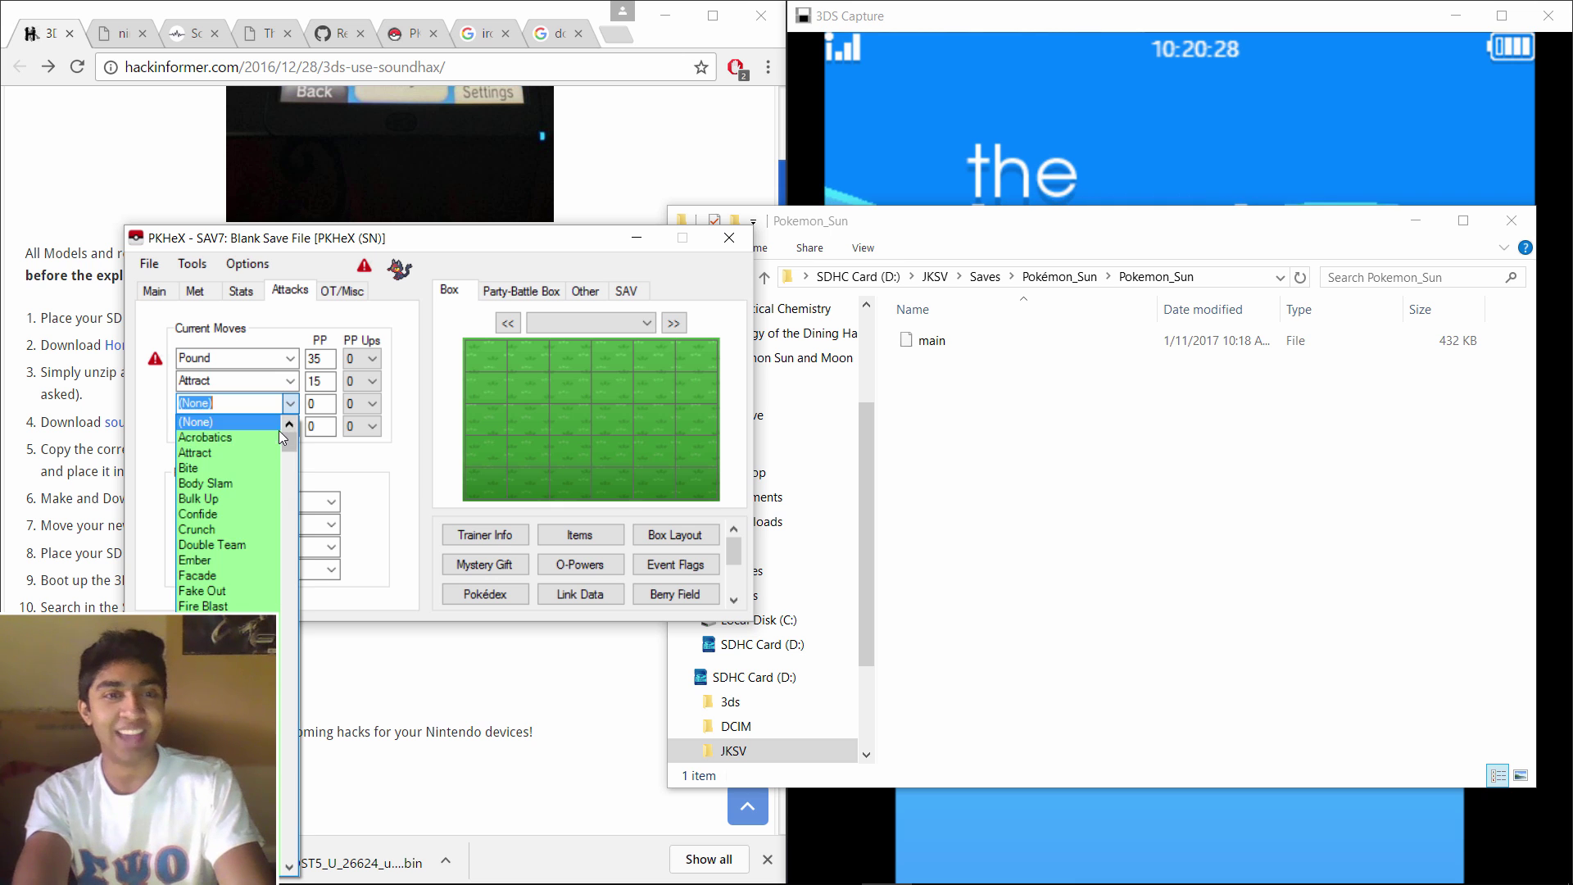
pyautogui.click(258, 464)
pyautogui.click(290, 426)
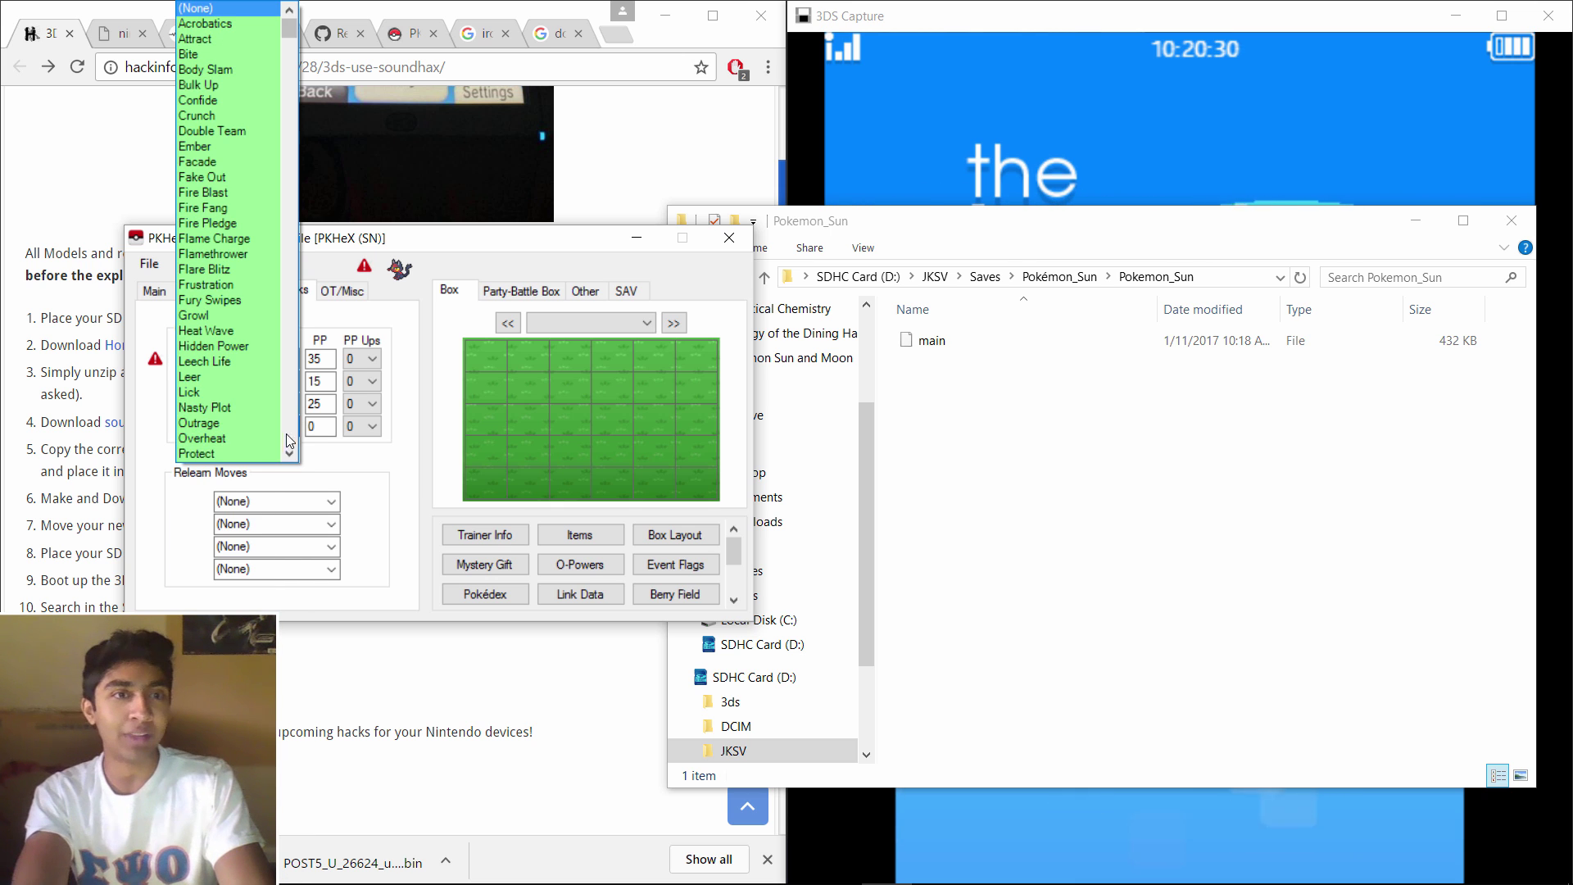
pyautogui.scroll(-5, 249, 405)
pyautogui.scroll(2, 249, 408)
pyautogui.scroll(9, 249, 410)
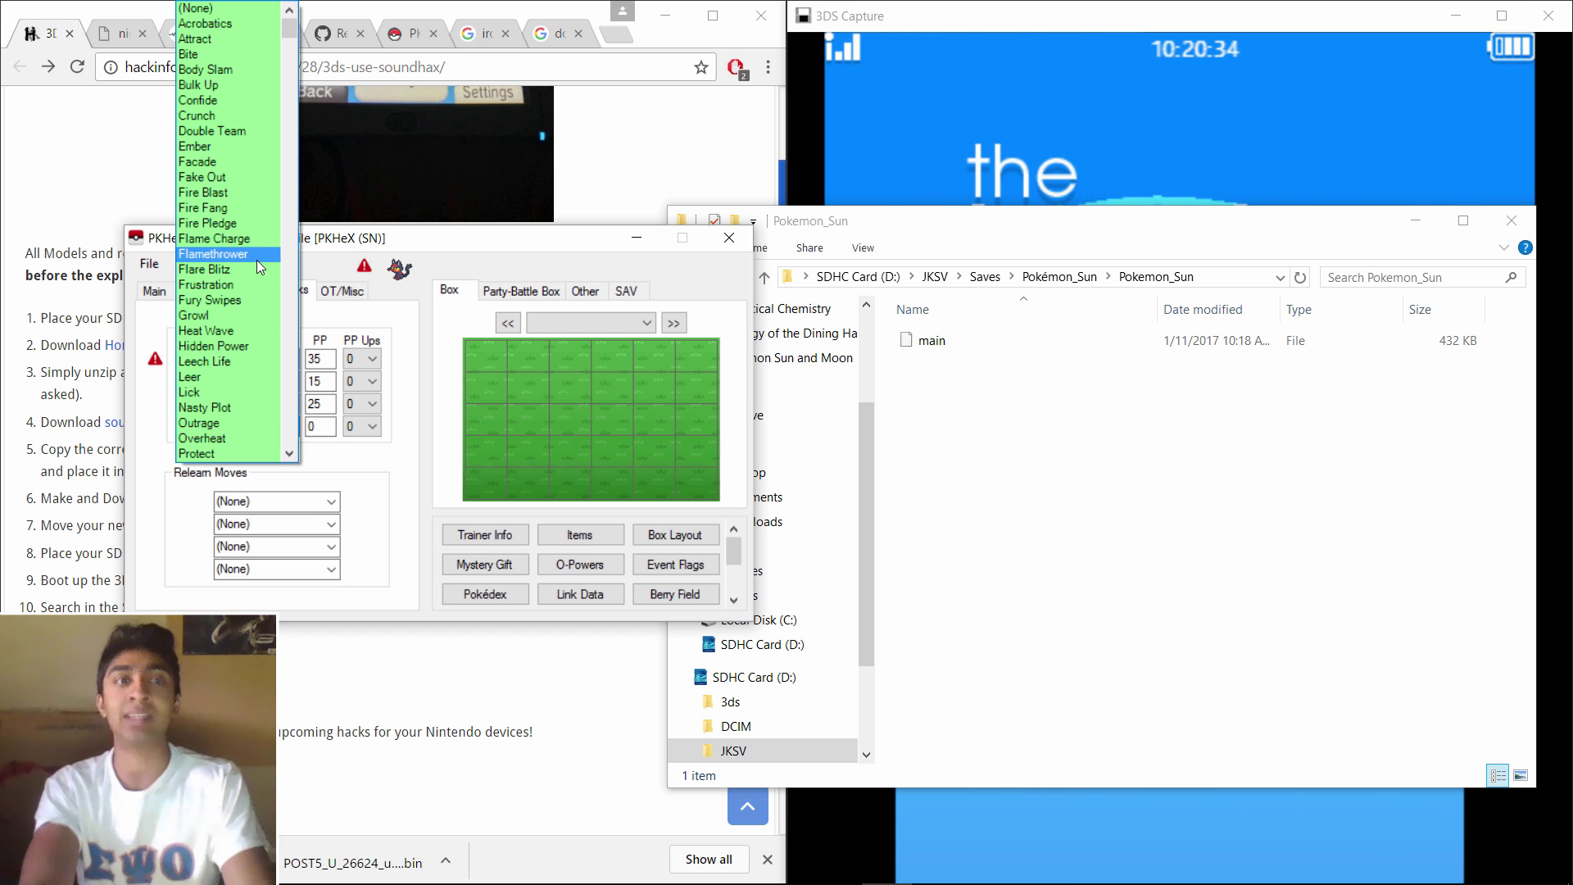
pyautogui.click(239, 205)
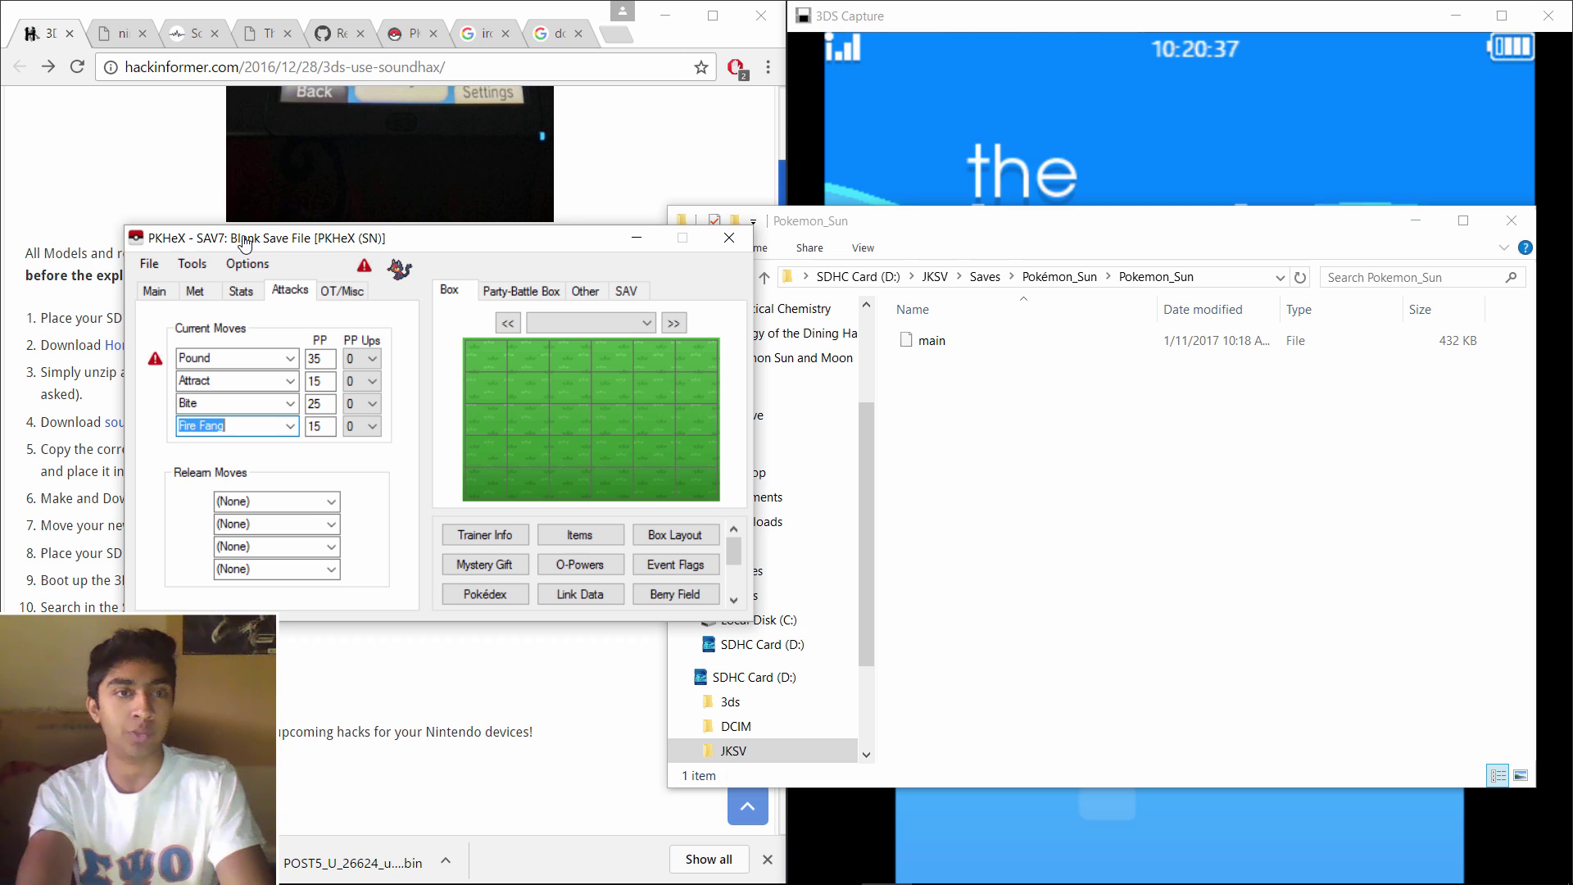
# Set Litten's first current move to Crunch.
pyautogui.click(295, 358)
pyautogui.scroll(10, 237, 410)
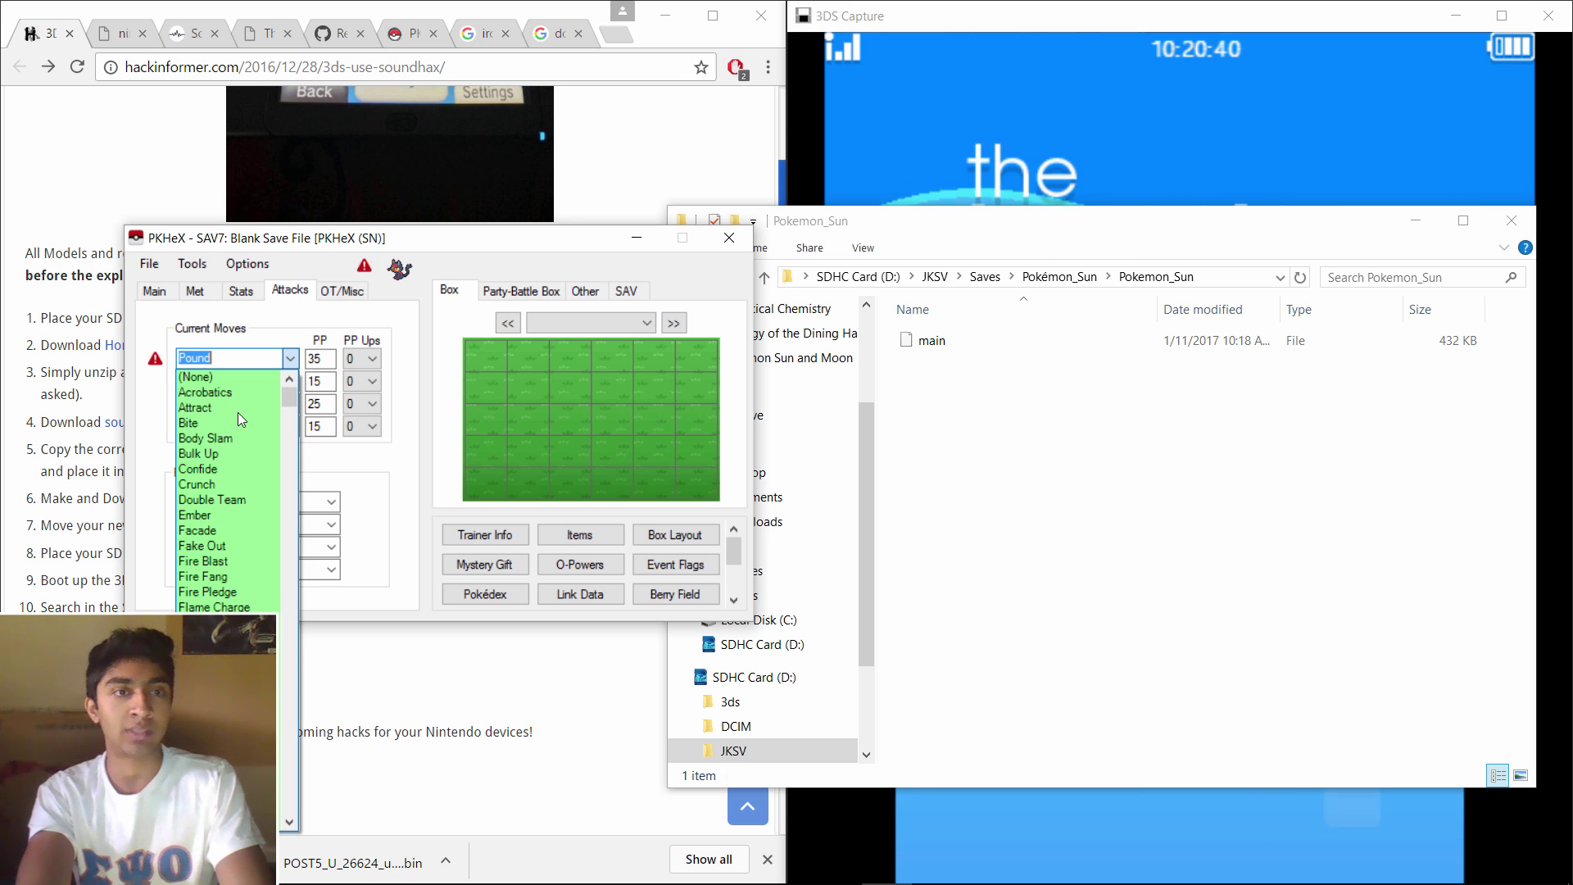
pyautogui.click(225, 483)
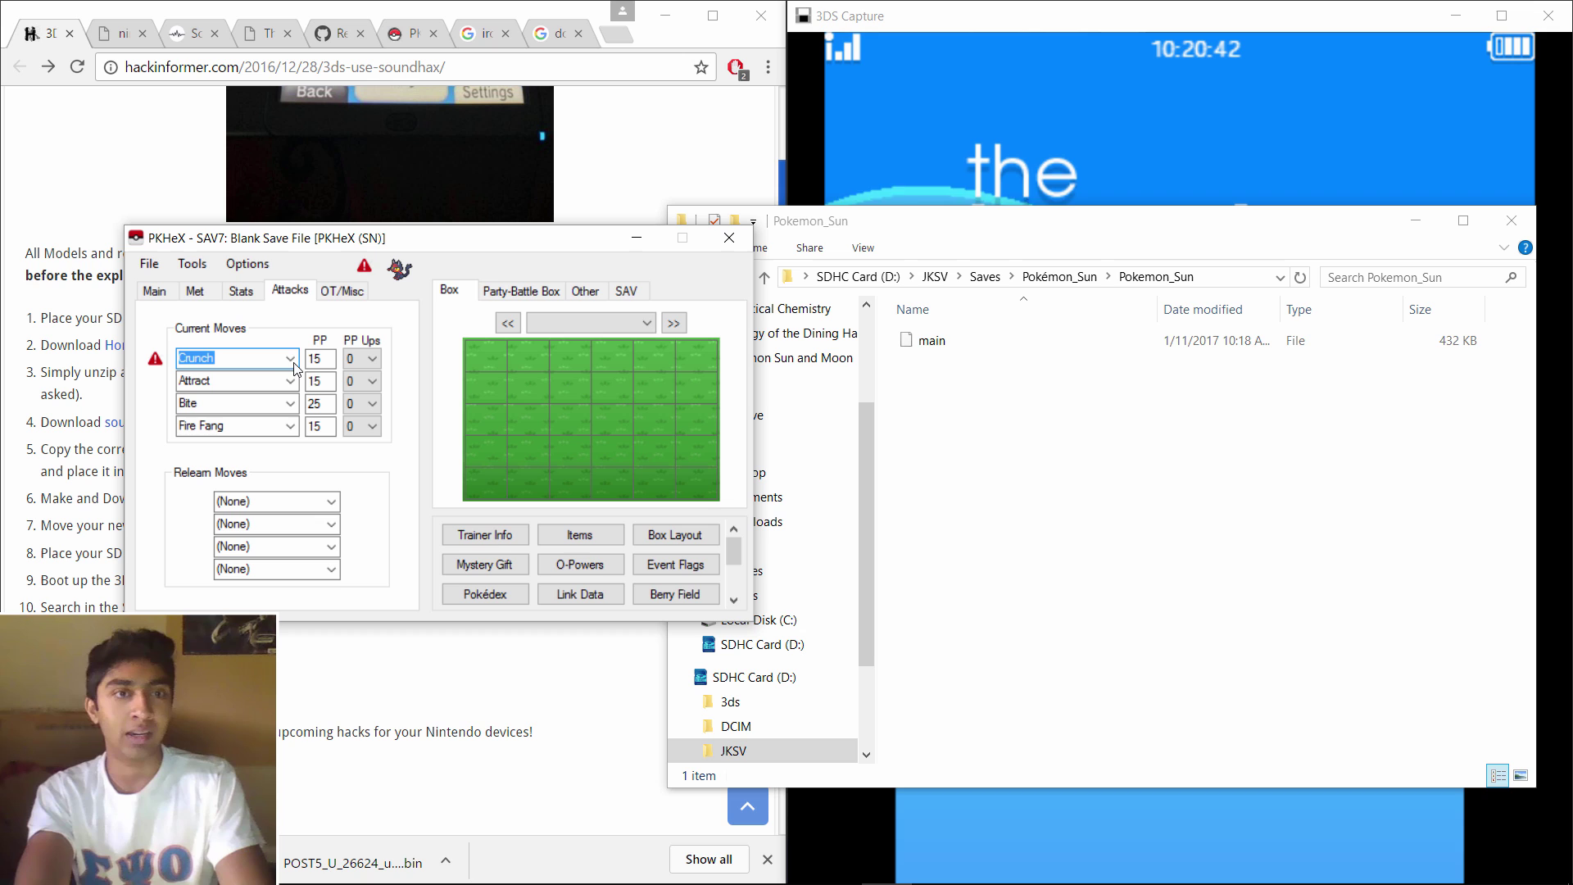
# Apply the suggested current moves, Scratch and Ember, to Litten.
pyautogui.click(289, 343)
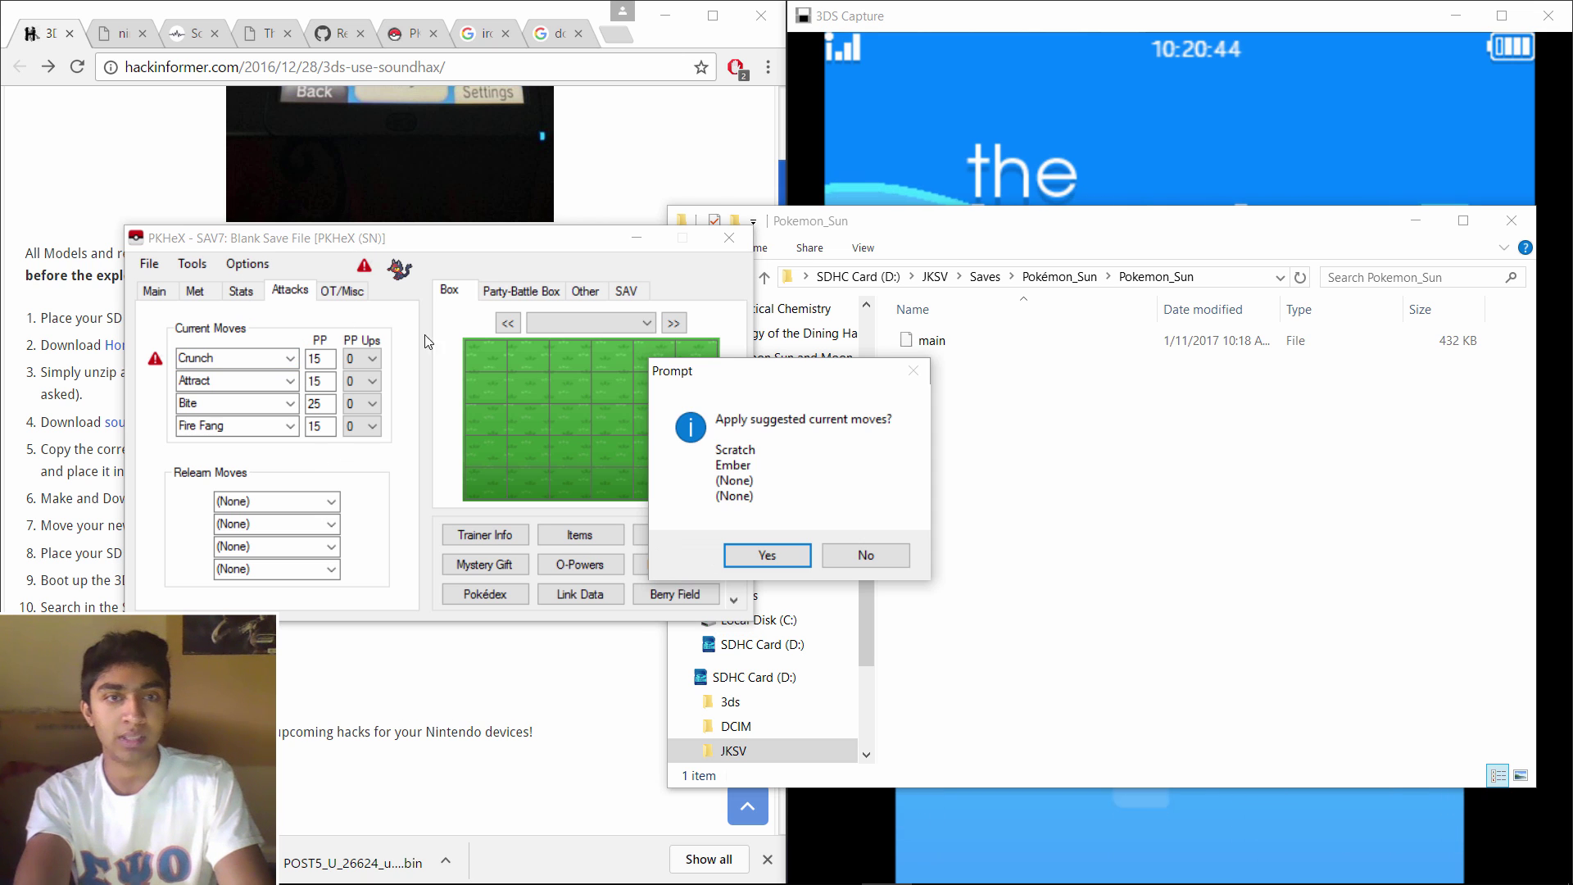
pyautogui.click(780, 555)
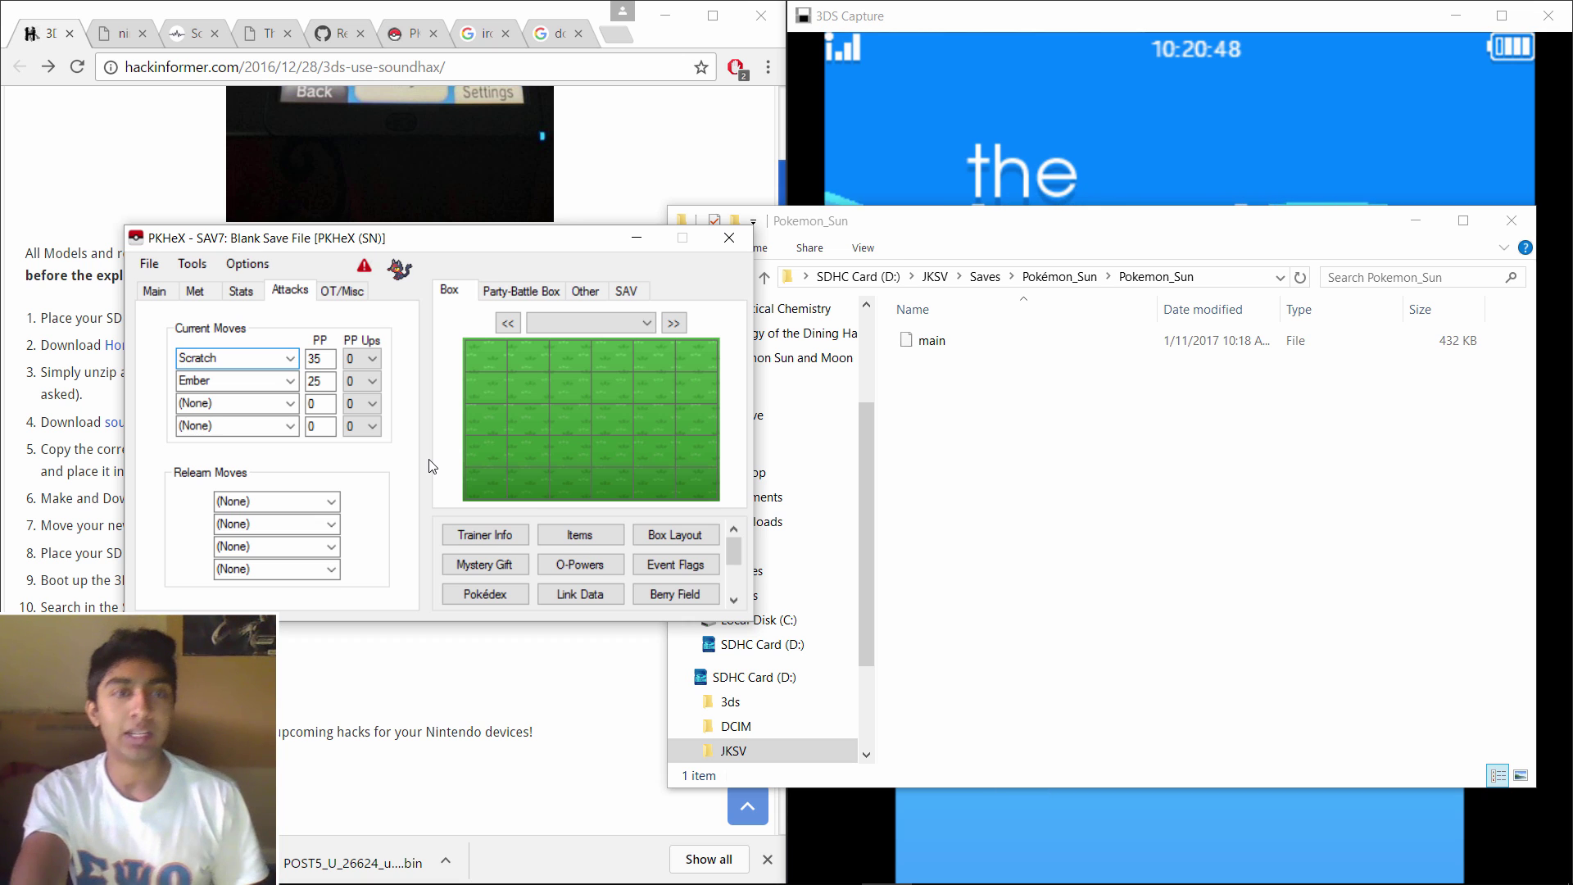
# Replace Litten's original trainer name with the in-game trainer's name.
pyautogui.click(336, 293)
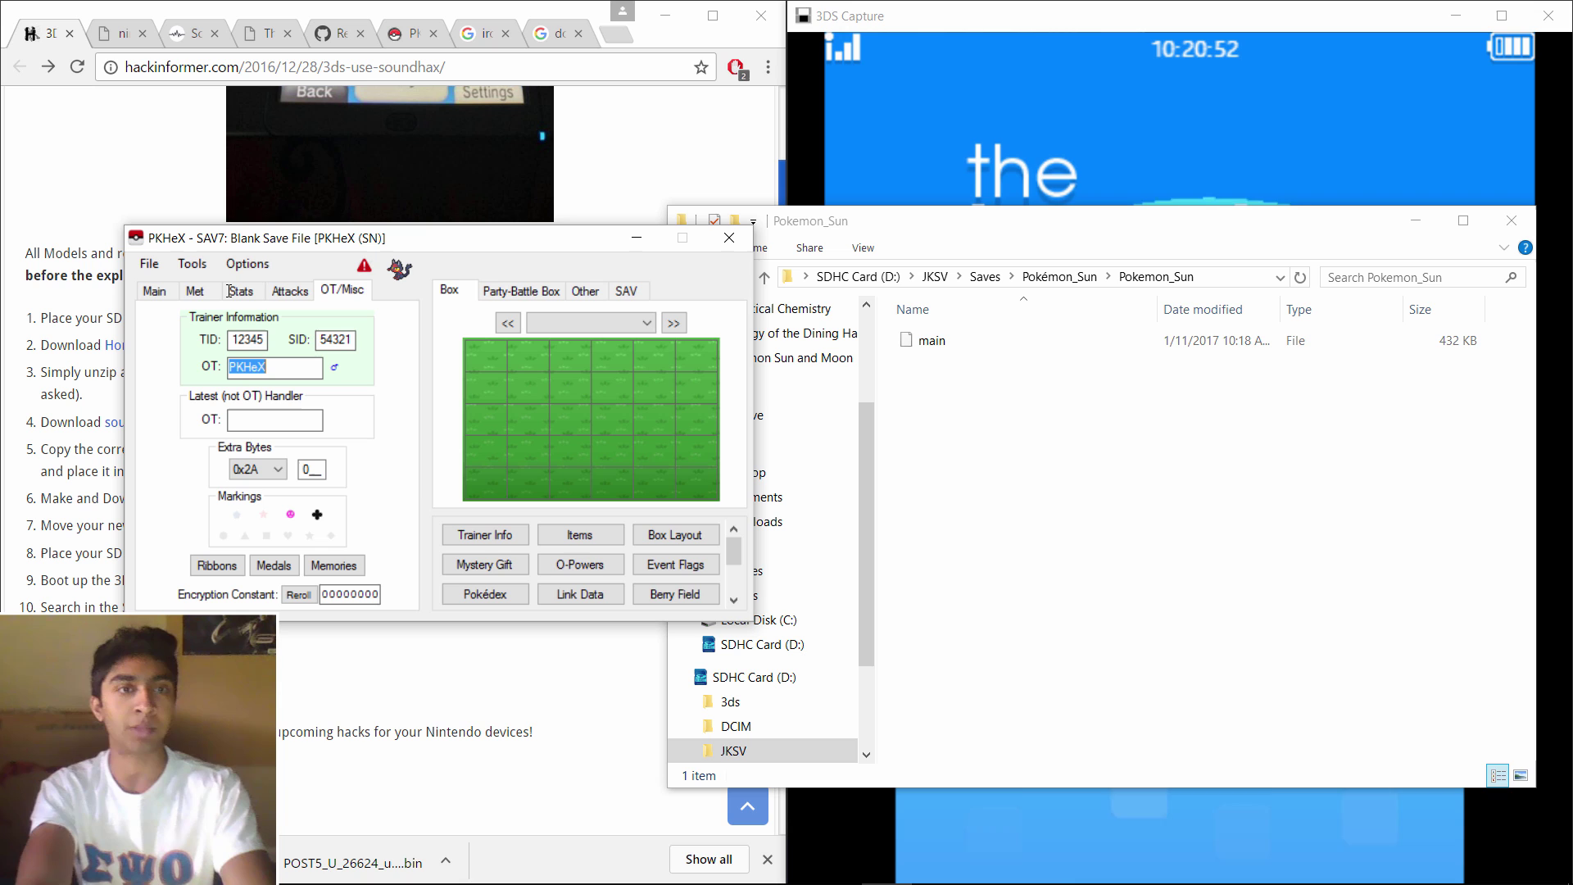
pyautogui.write('Akhil')
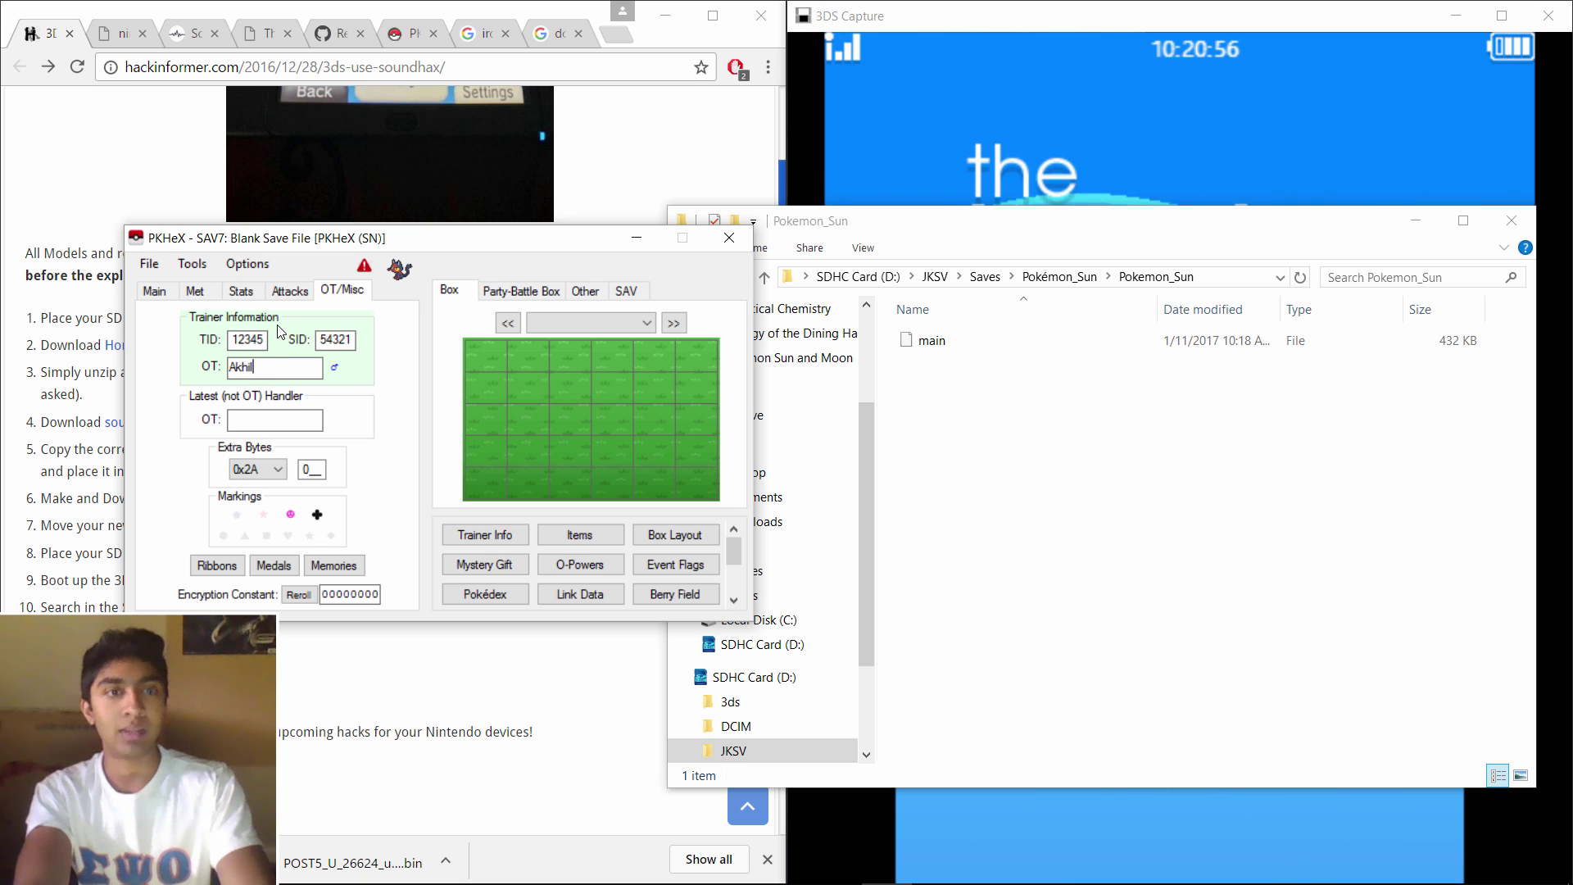
pyautogui.press('BackSpace')
pyautogui.press('BackSpace')
pyautogui.press('BackSpace')
pyautogui.press('BackSpace')
pyautogui.press('BackSpace')
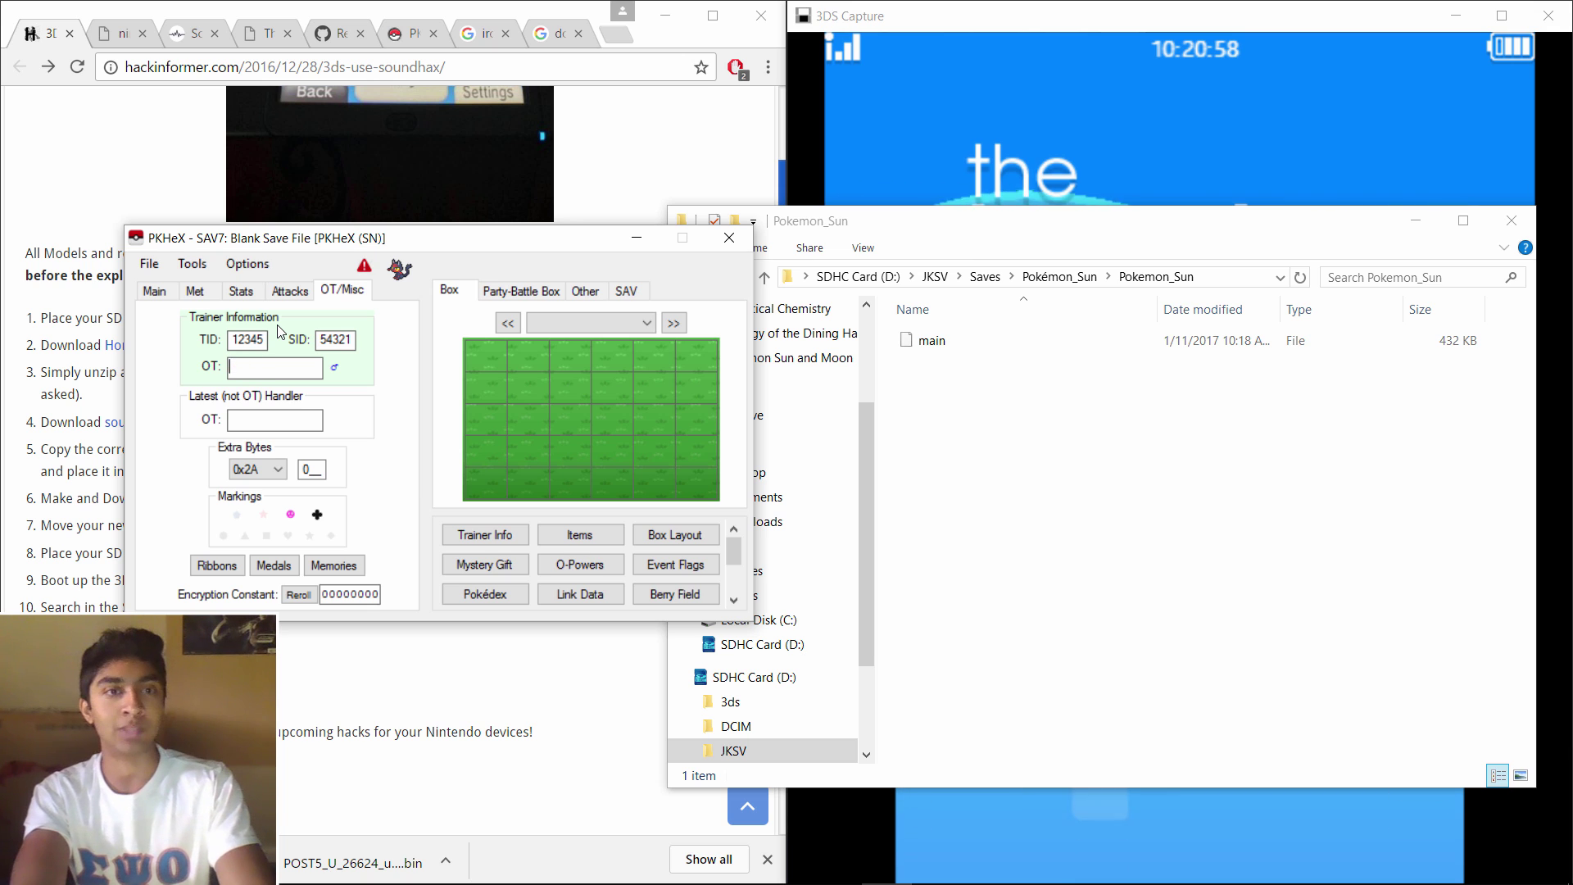
pyautogui.write('Med')
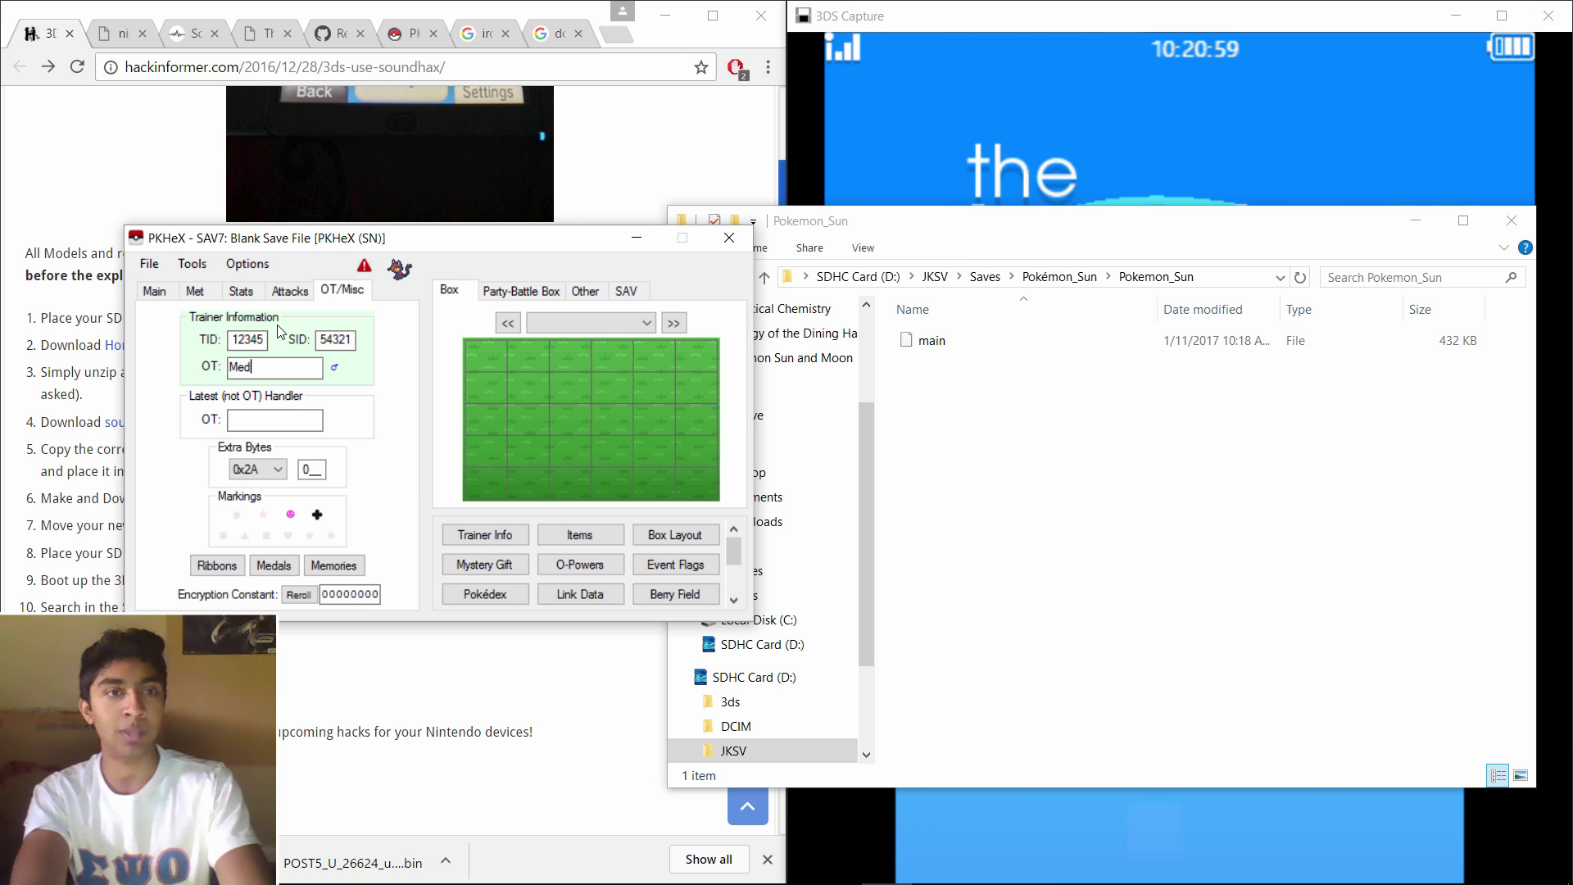
pyautogui.click(242, 295)
pyautogui.click(195, 291)
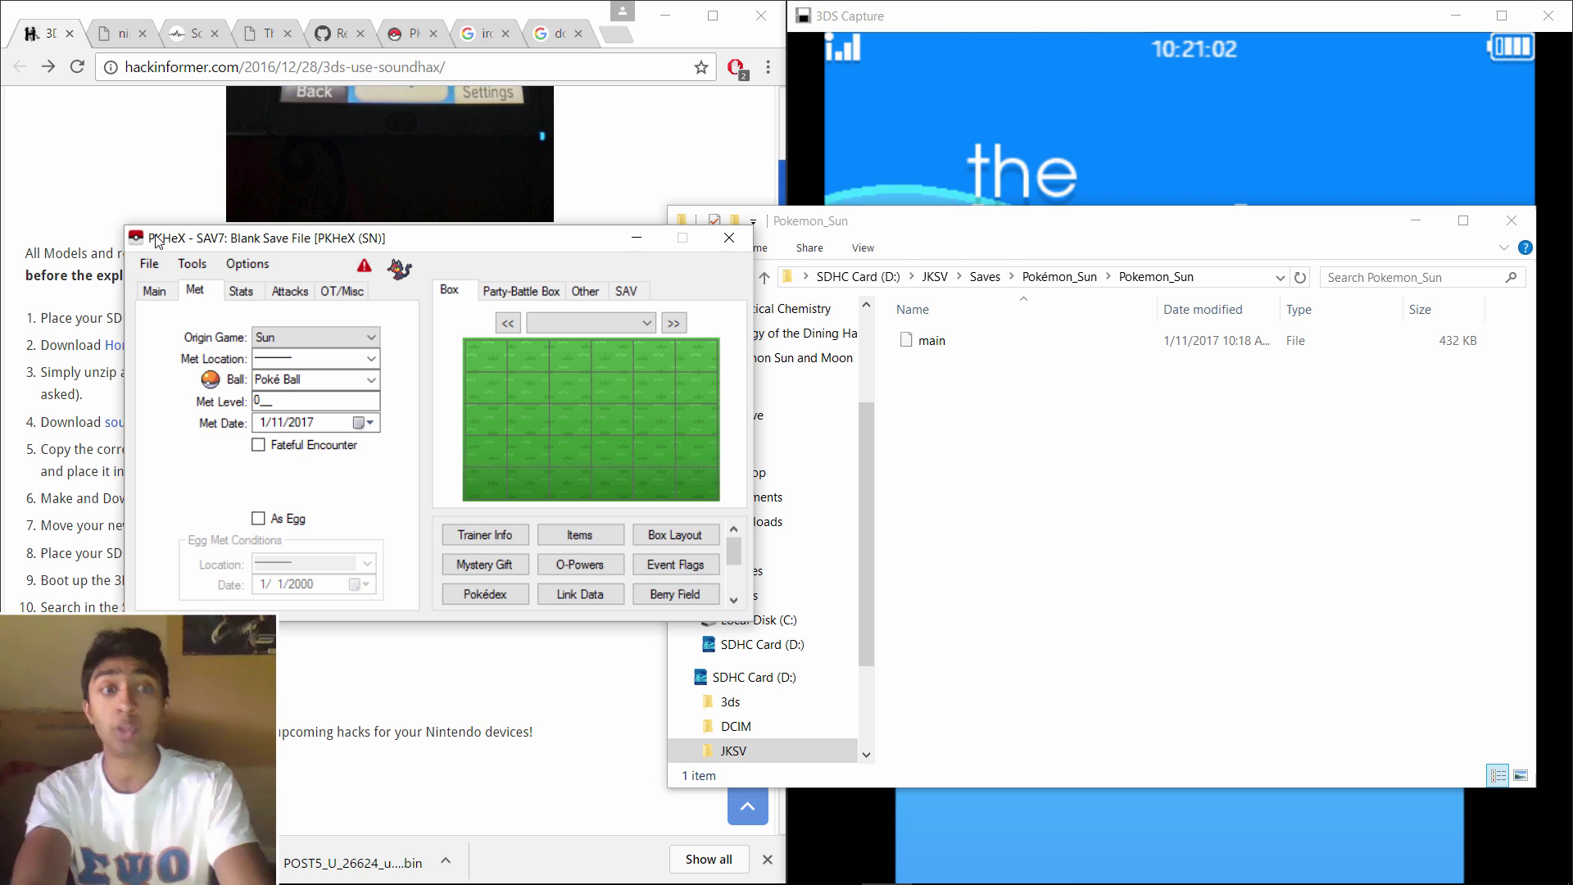
pyautogui.click(154, 291)
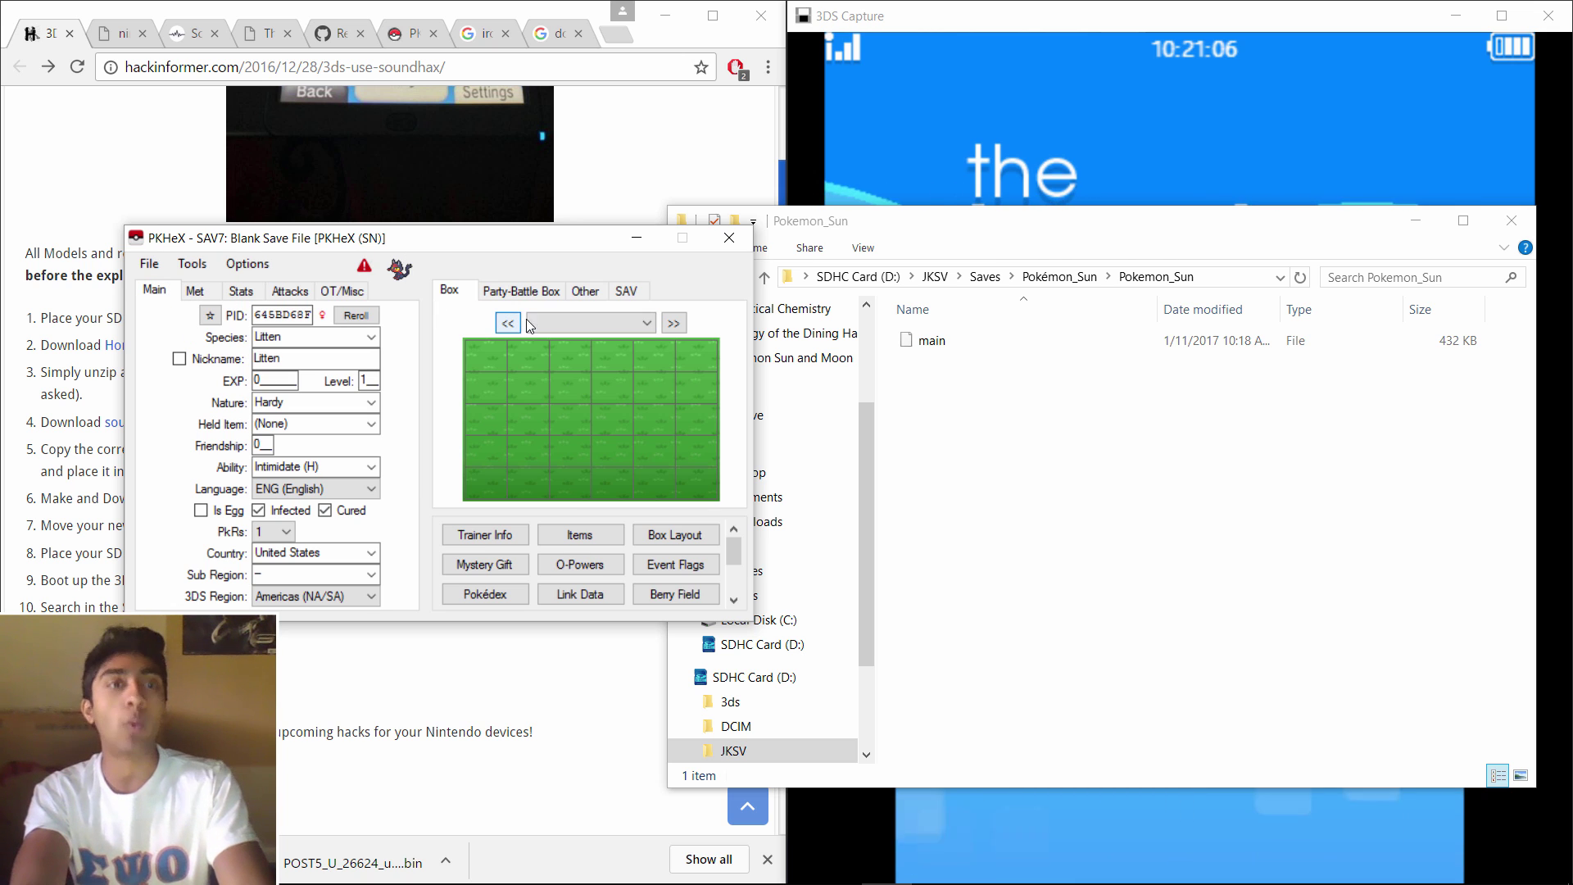
pyautogui.click(673, 323)
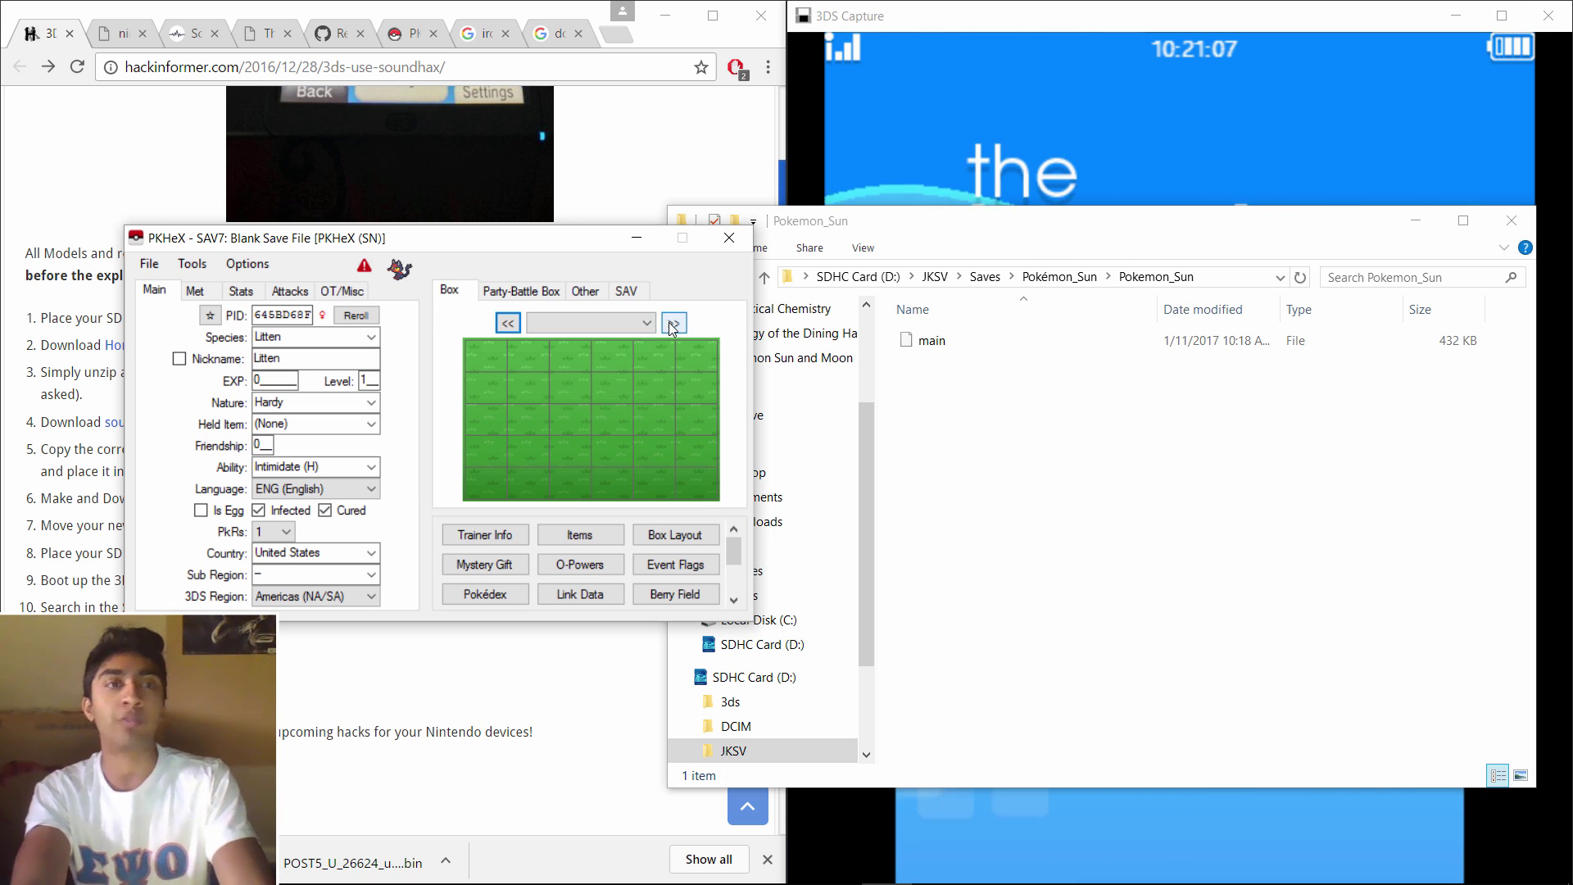
# Open the save file main from JKSV\Saves\Pokémon_Sun\Pokemon_Sun on the SDHC card (D:).
pyautogui.click(147, 264)
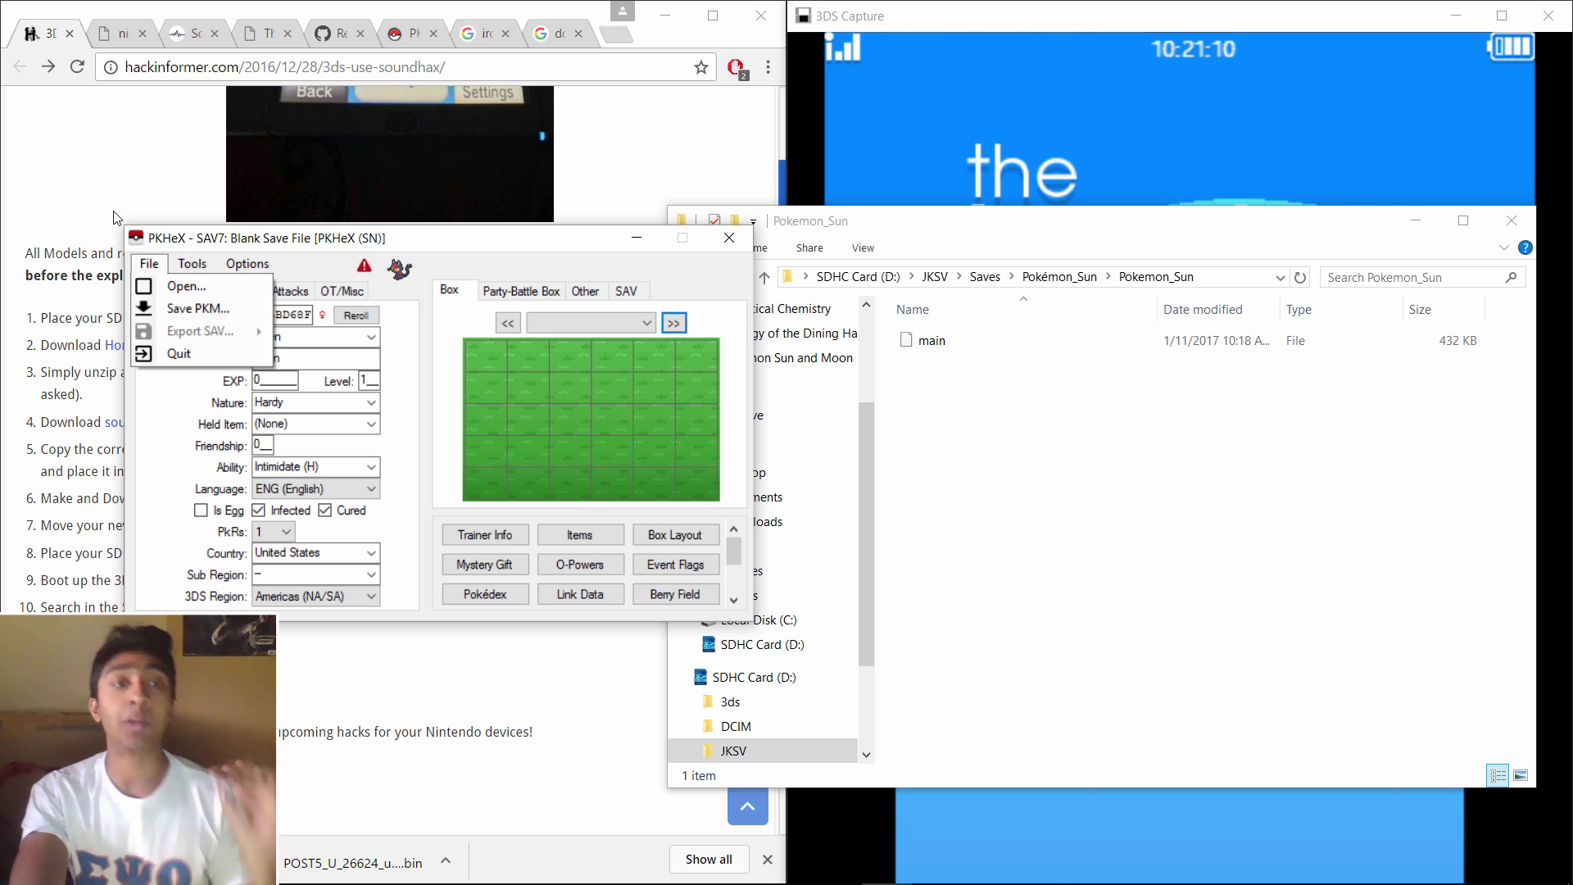
pyautogui.click(156, 291)
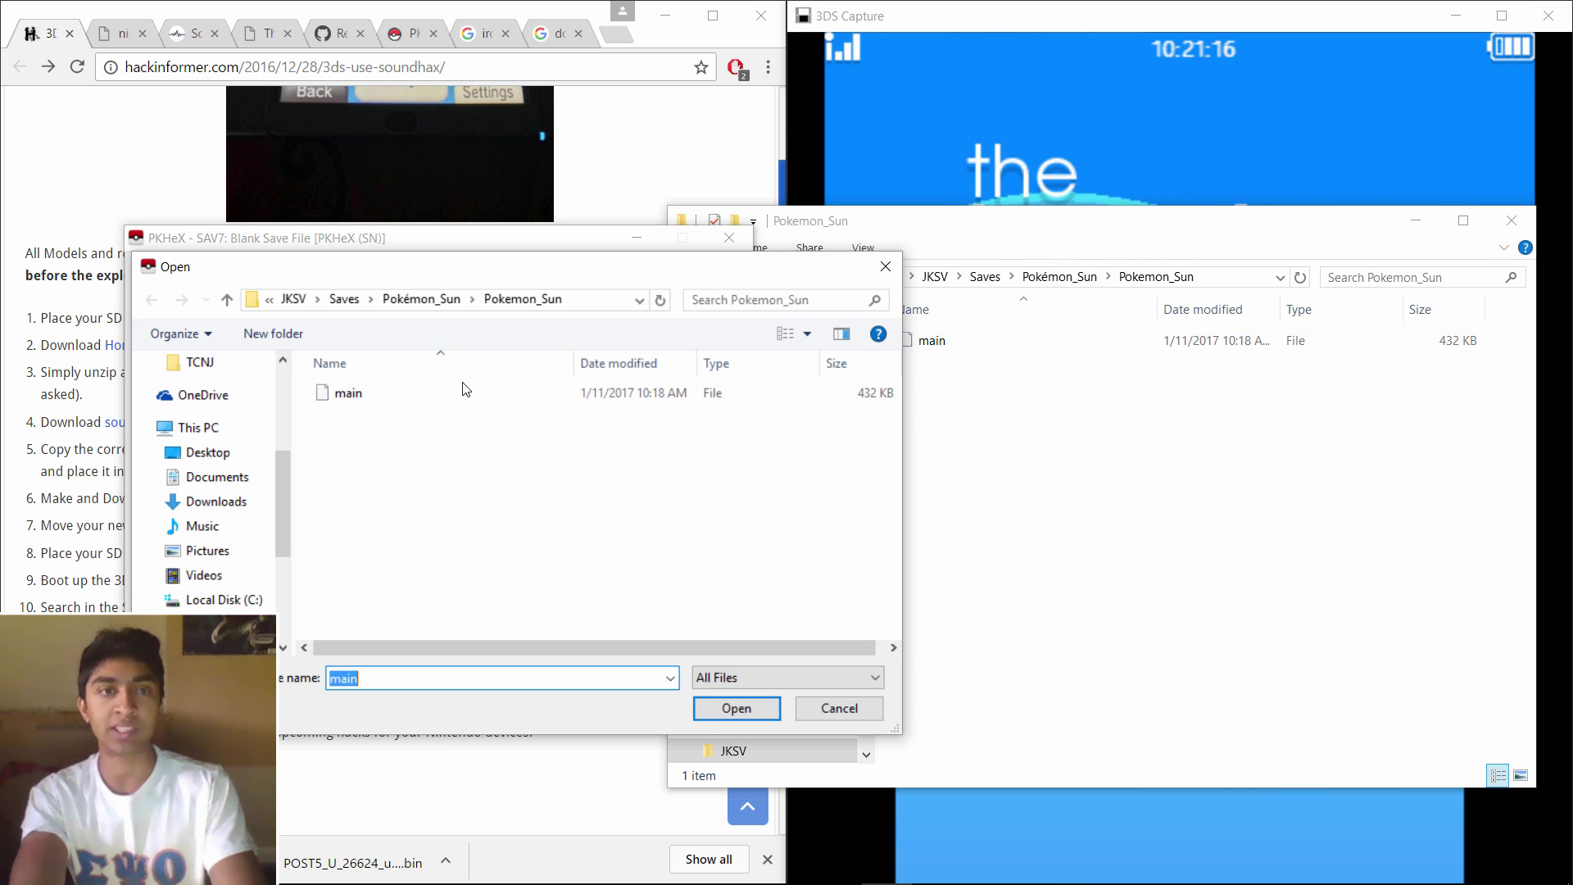
pyautogui.click(293, 299)
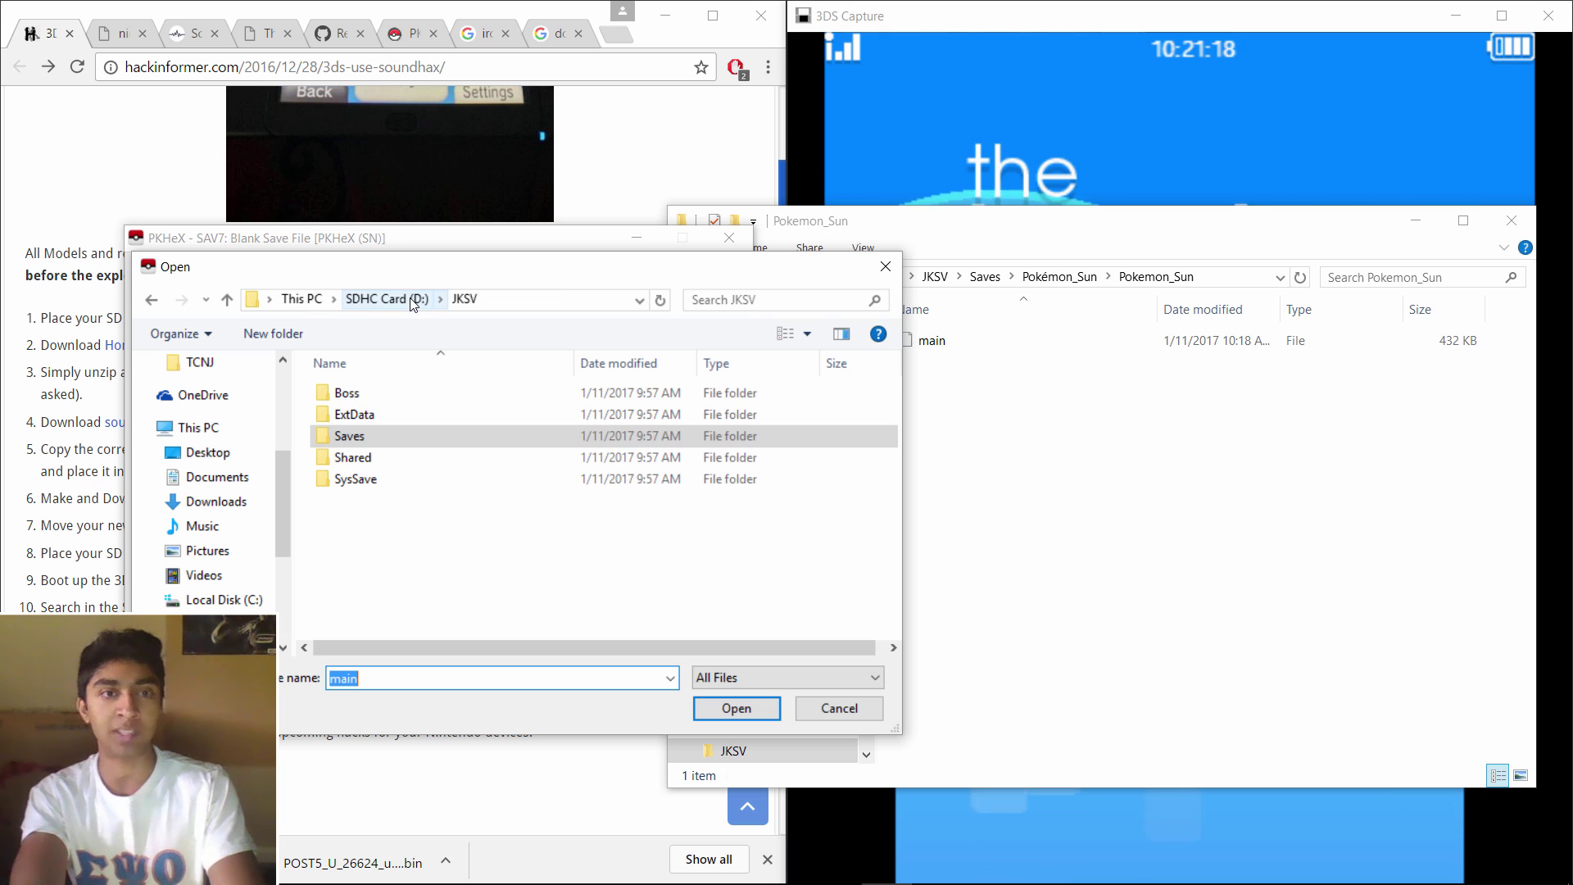
pyautogui.click(405, 299)
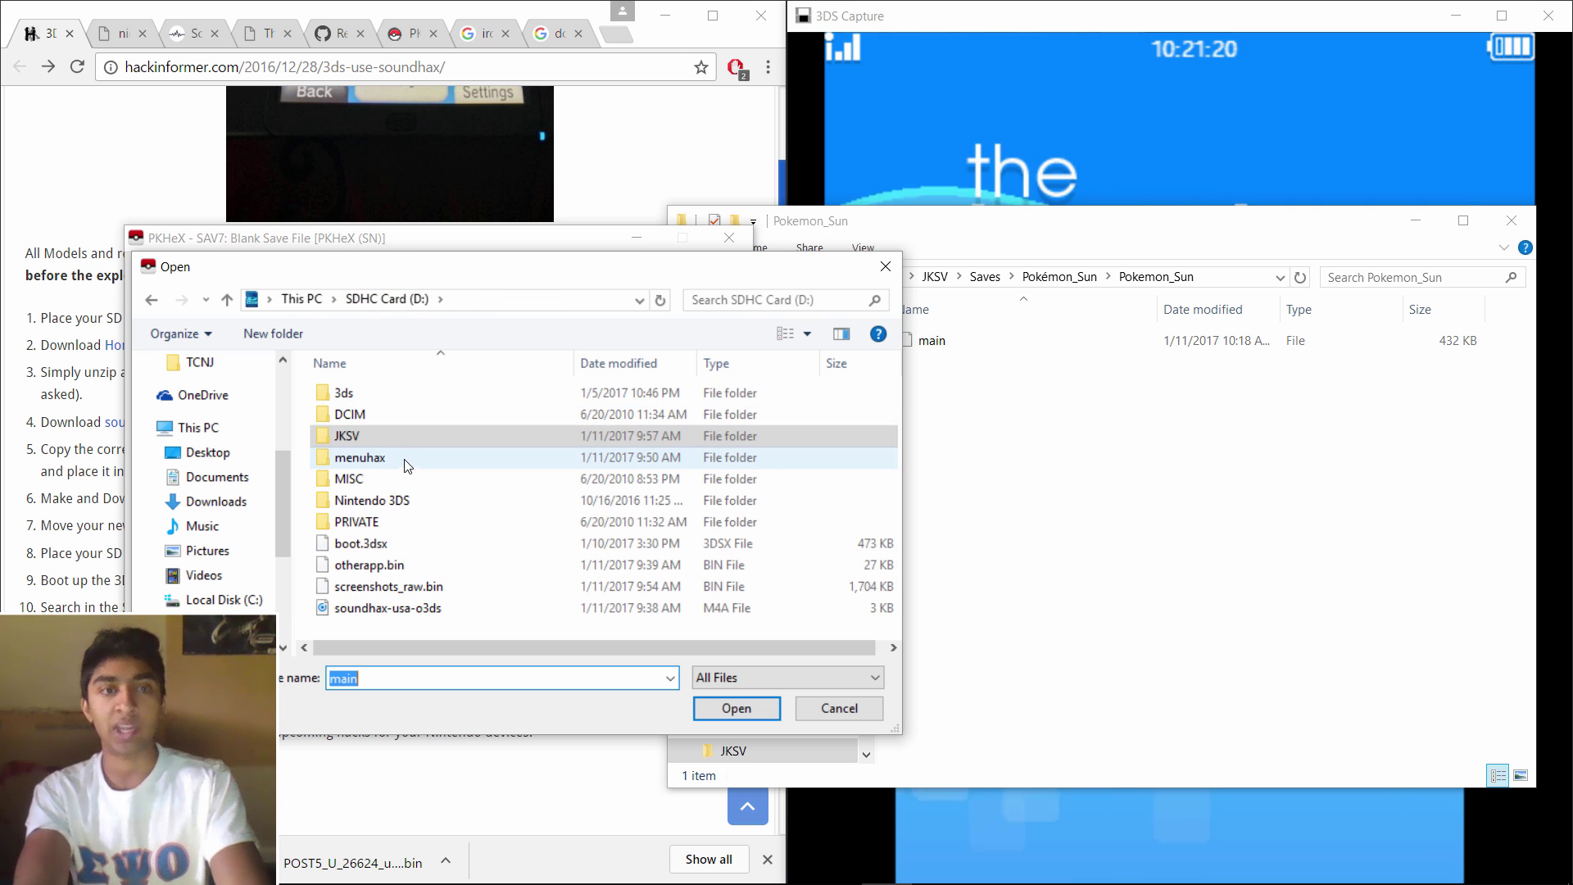
pyautogui.doubleClick(365, 437)
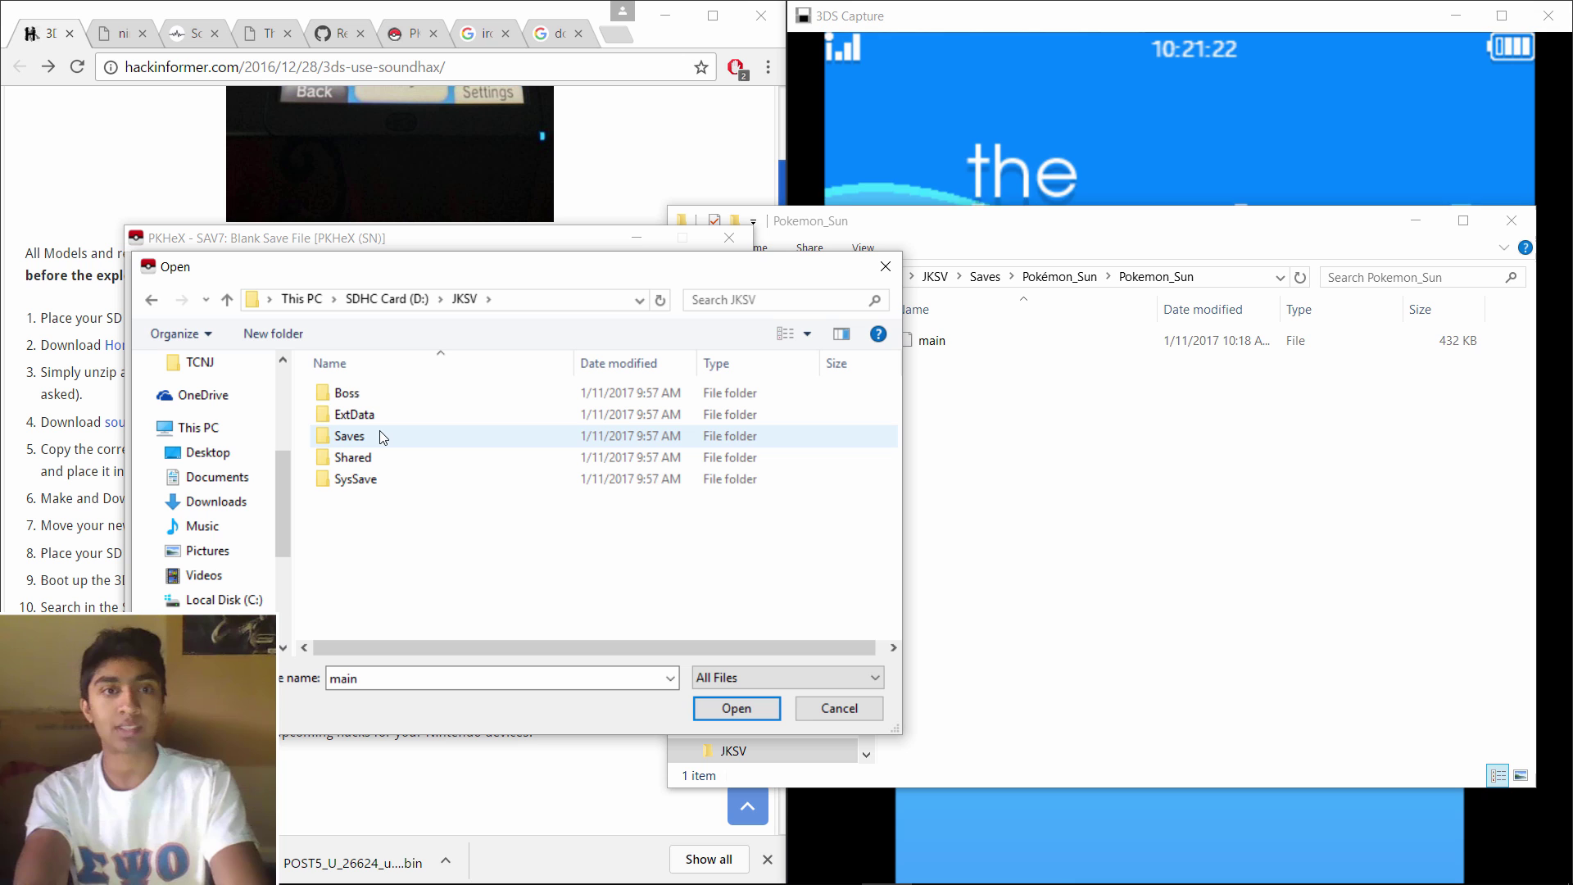
pyautogui.doubleClick(382, 438)
pyautogui.click(392, 417)
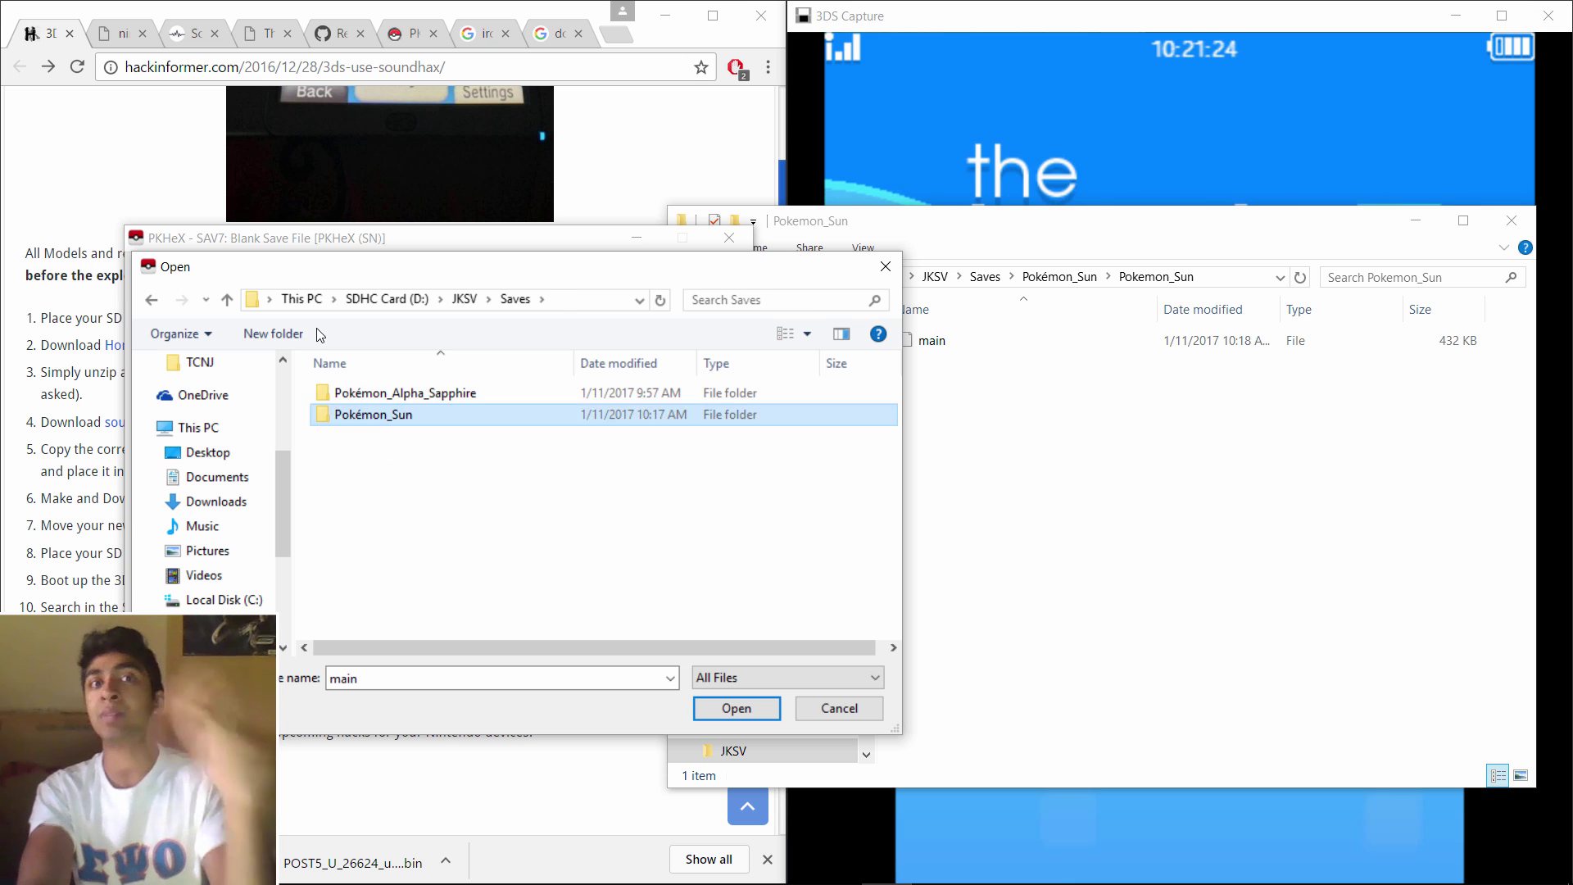
pyautogui.doubleClick(393, 413)
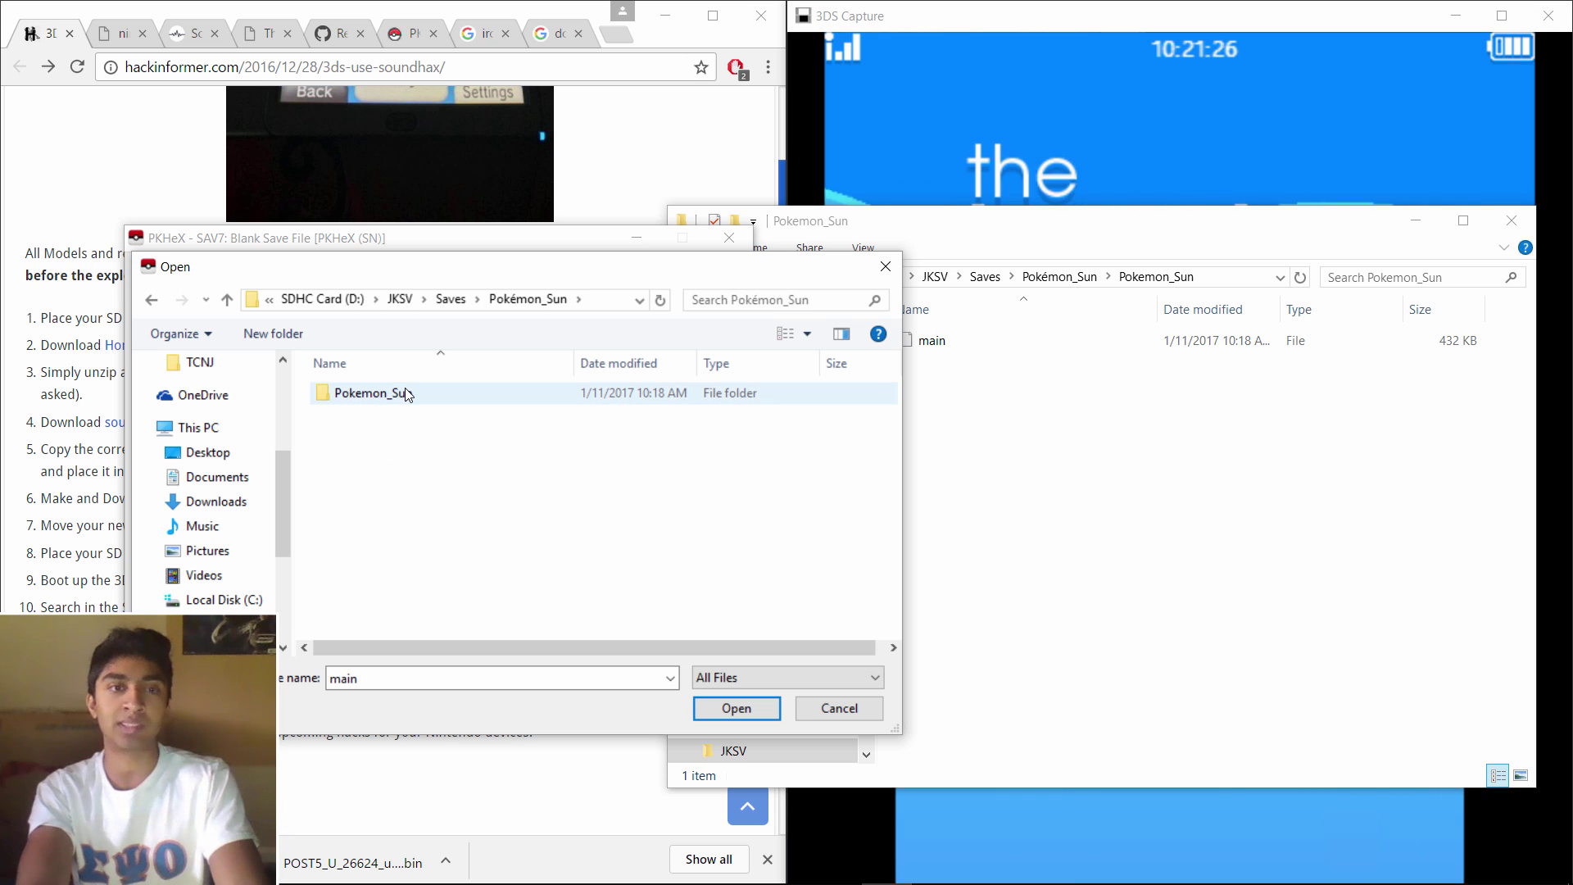
pyautogui.doubleClick(408, 395)
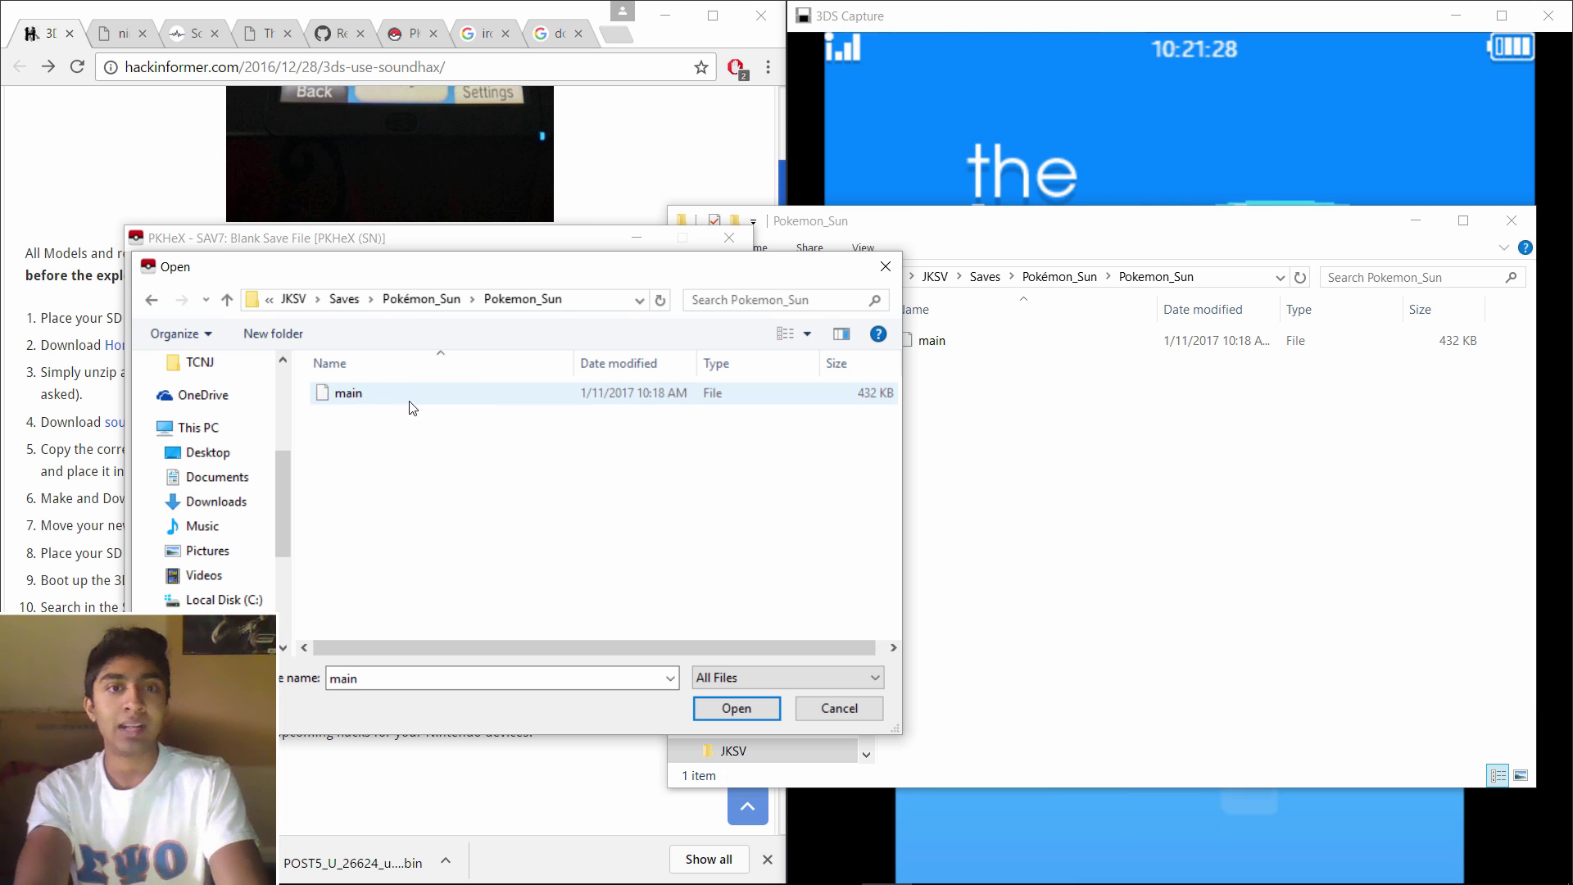
pyautogui.doubleClick(409, 401)
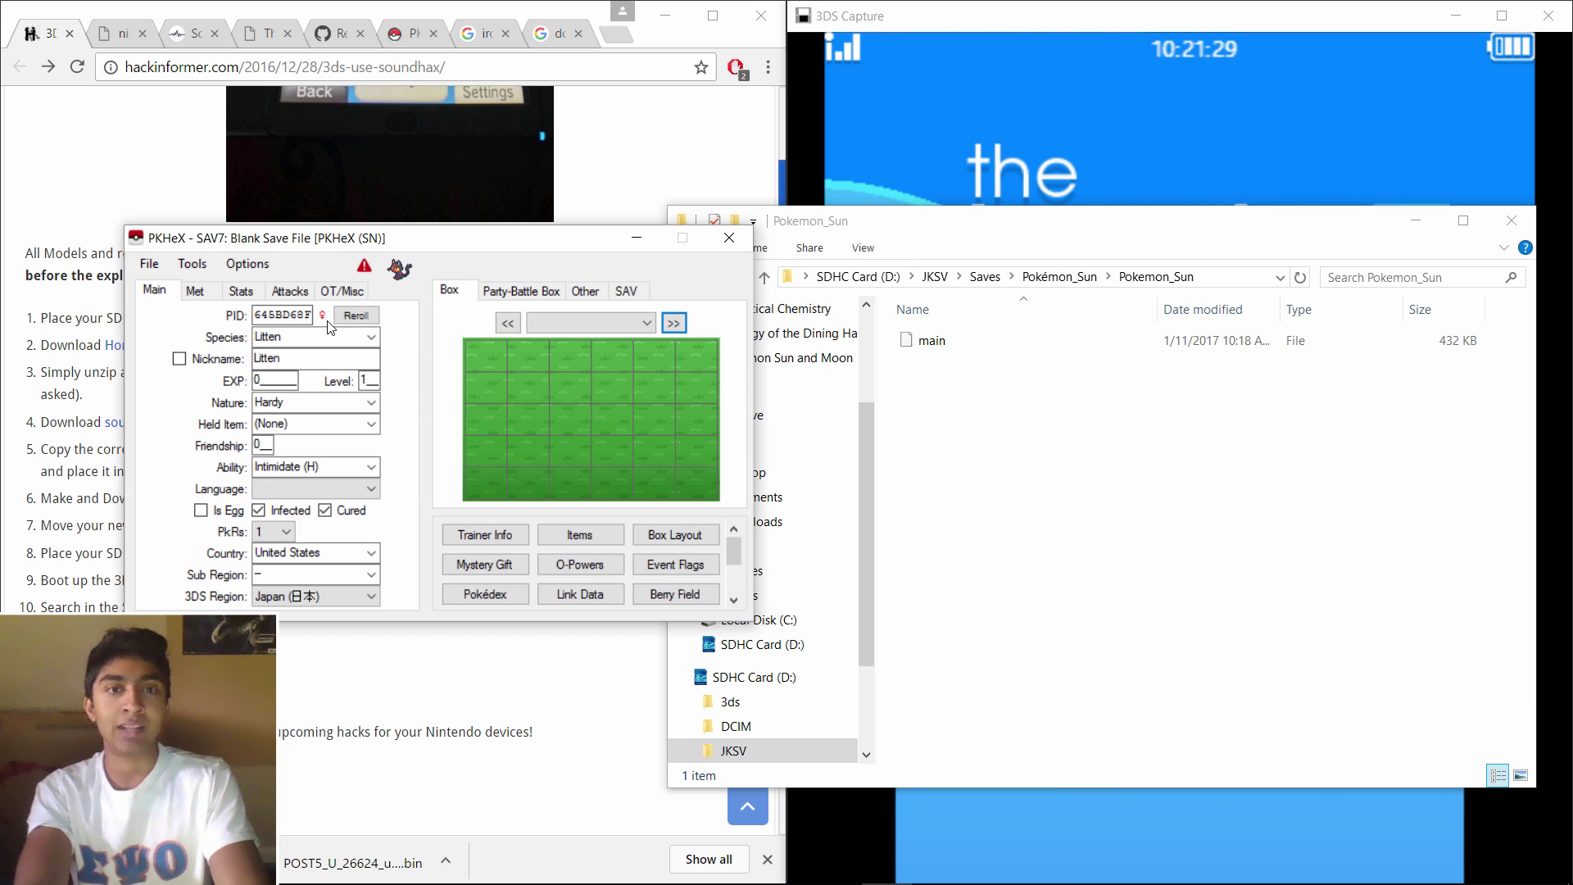
# Browse the loaded save's Pokémon boxes from Box 1 and stop at Box 4.
pyautogui.click(507, 325)
pyautogui.click(507, 326)
pyautogui.click(507, 325)
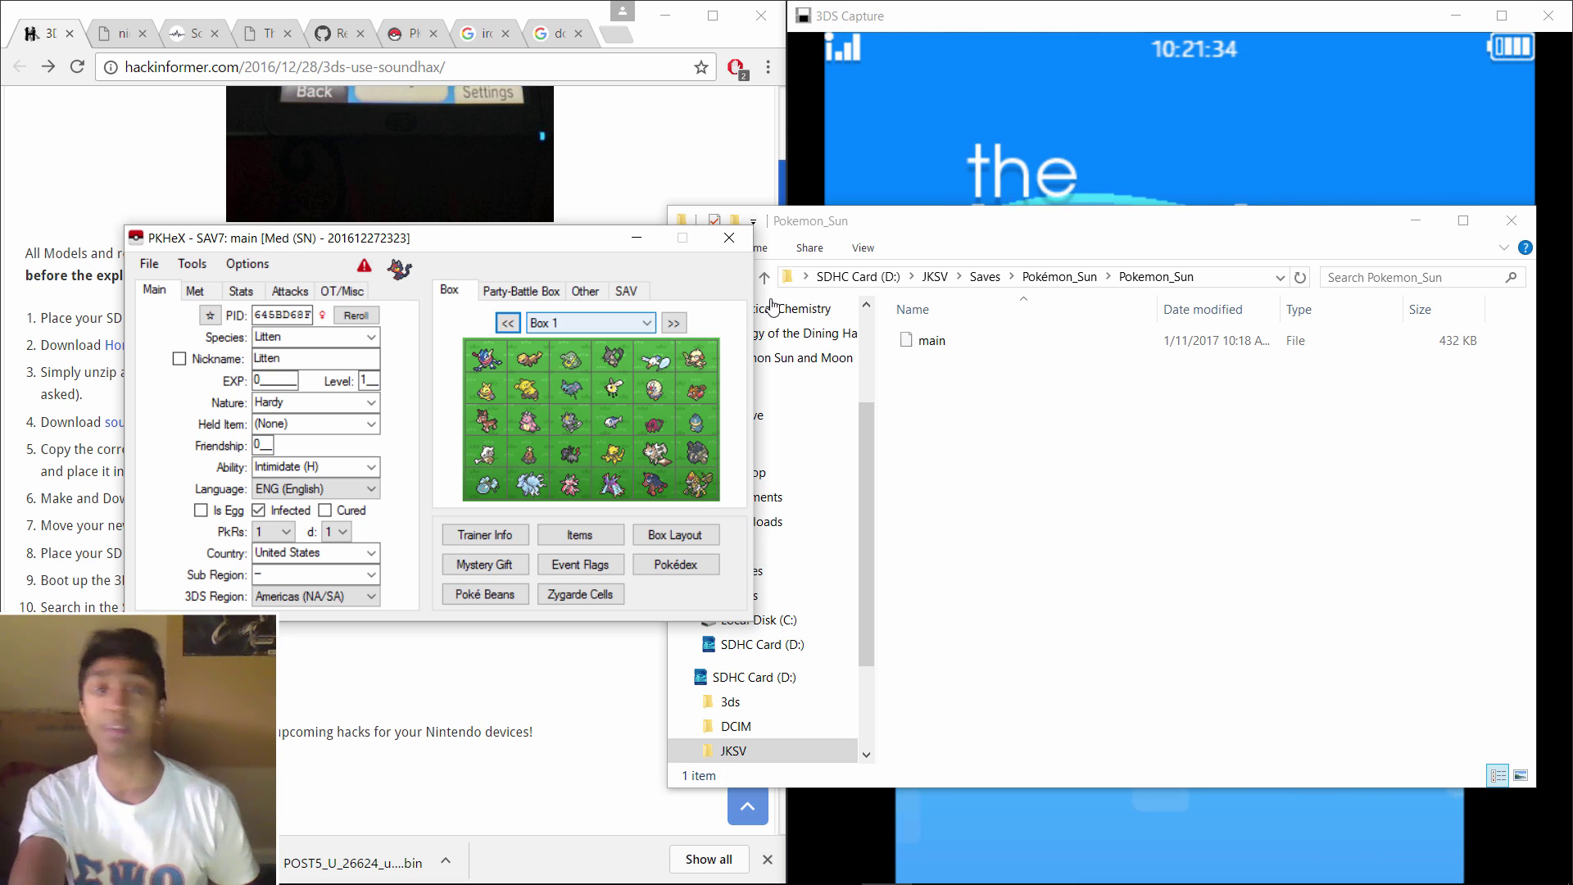
pyautogui.click(675, 324)
pyautogui.press('space')
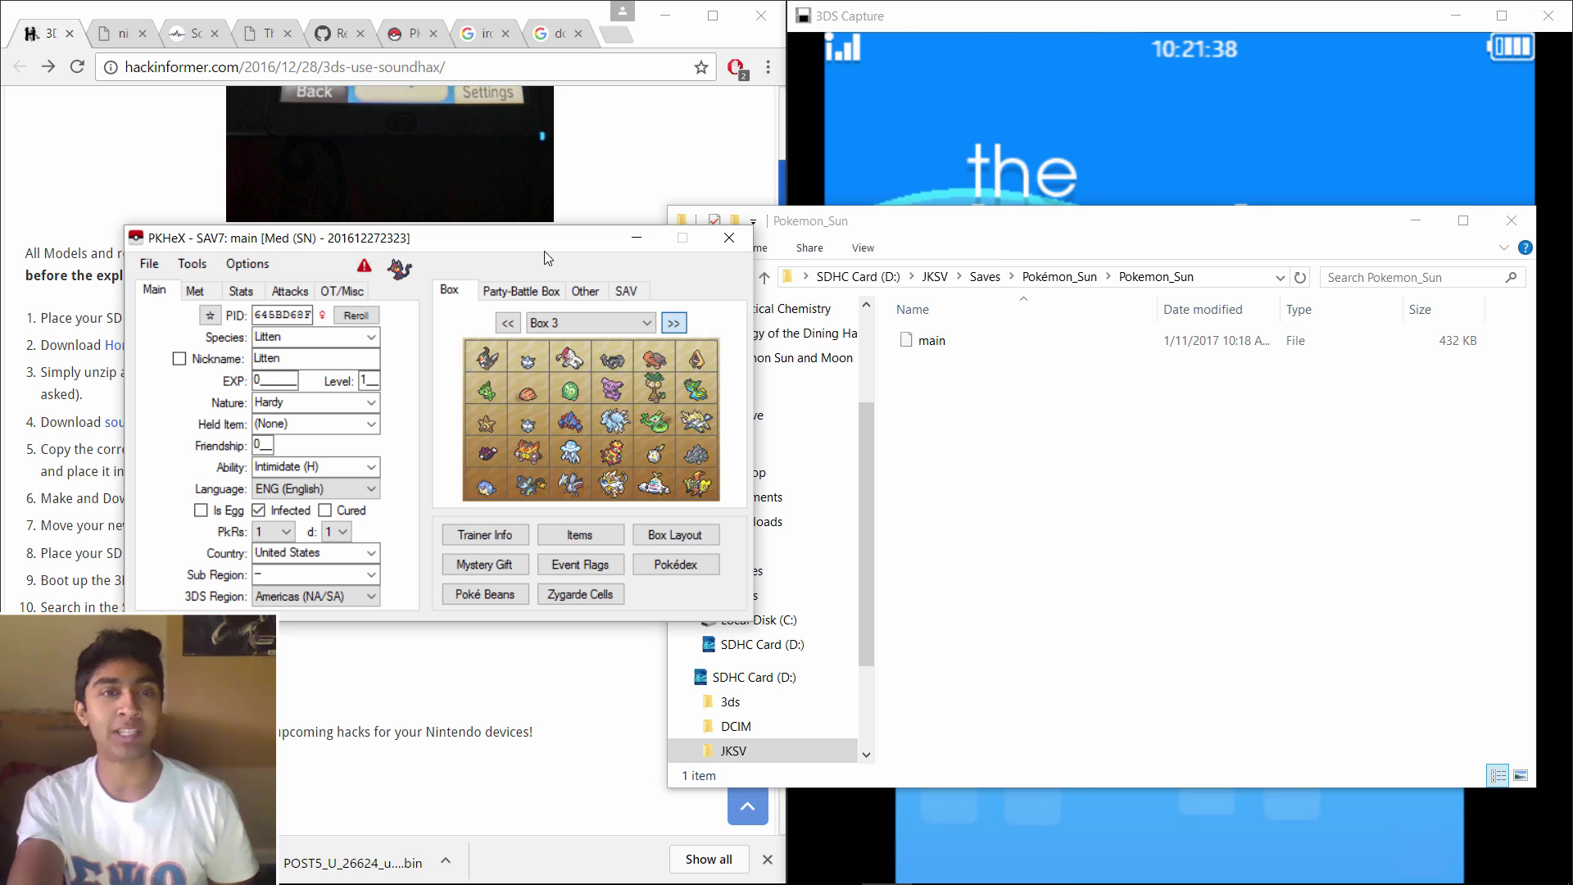
pyautogui.press('space')
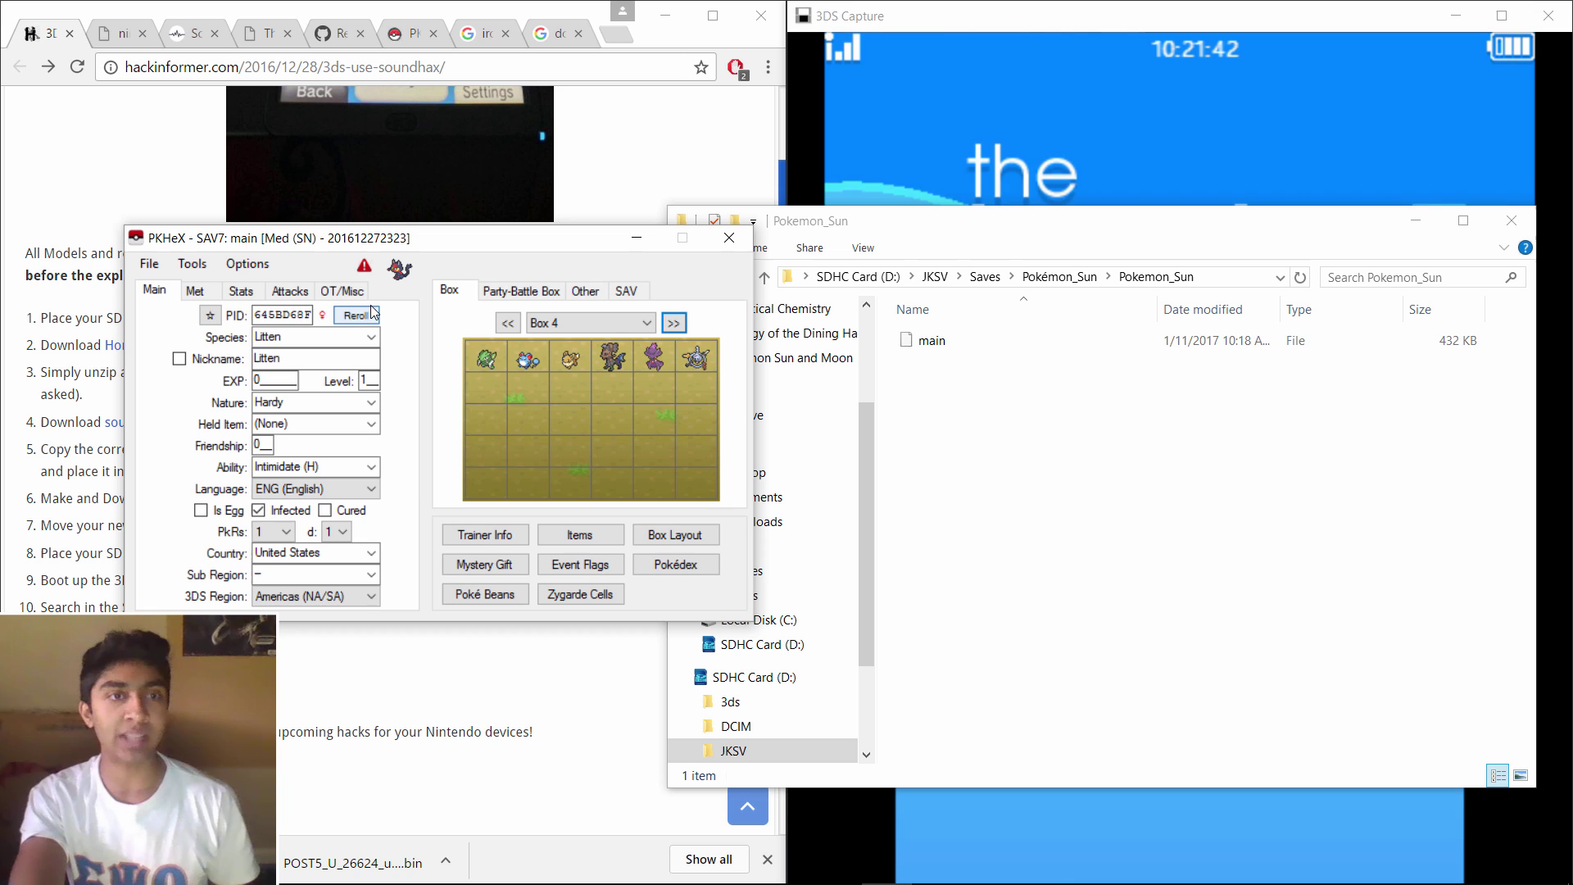
# Make Litten shiny and set it into the first slot of Box 4's third row.
pyautogui.click(211, 316)
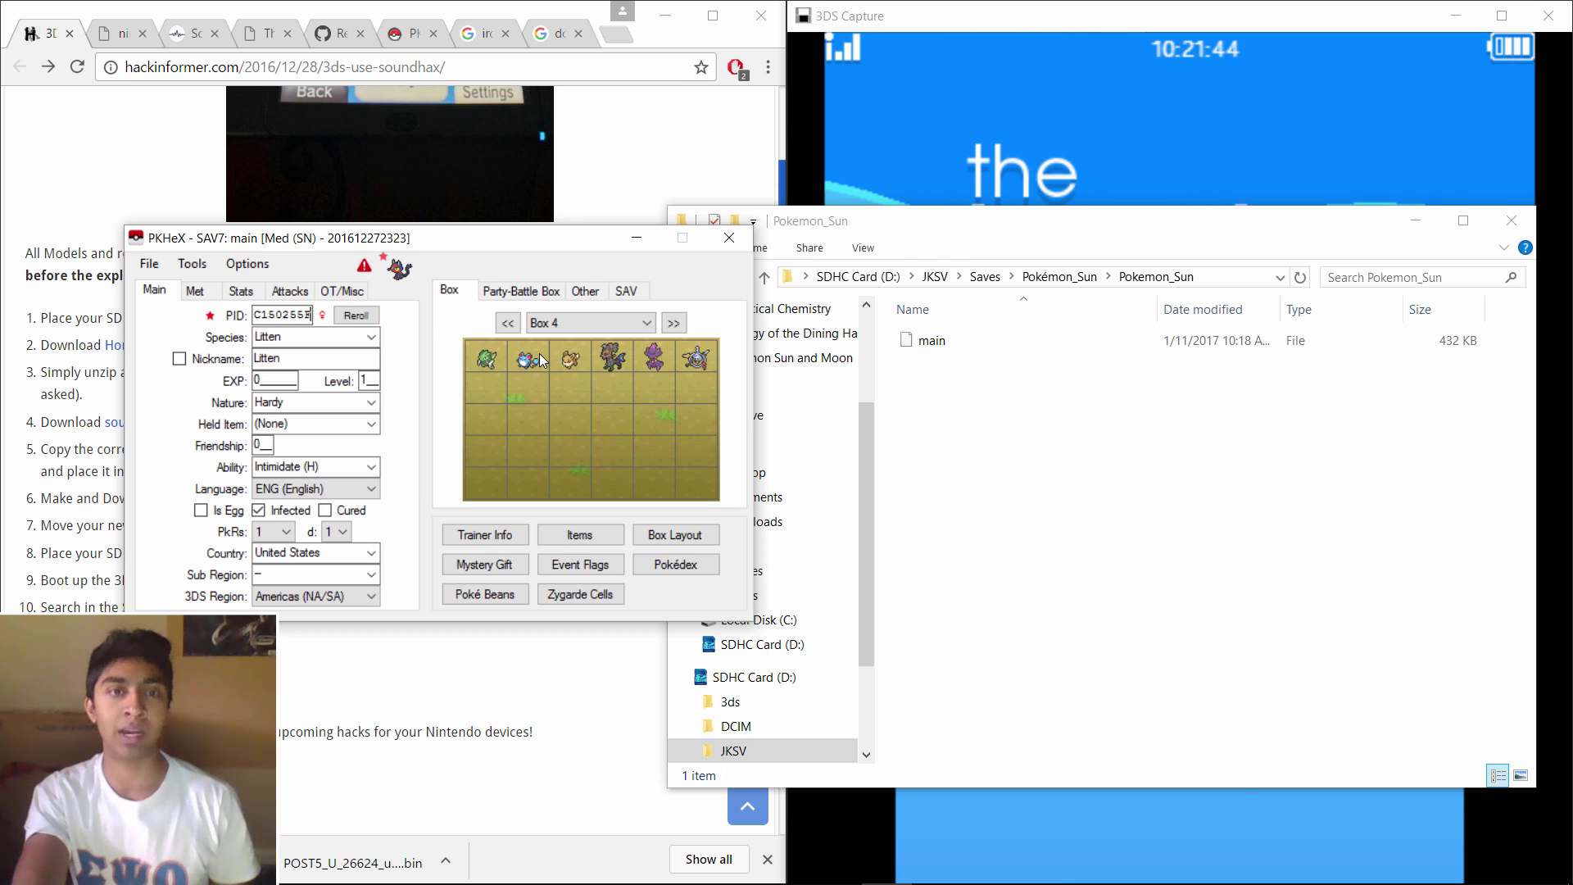
pyautogui.rightClick(483, 421)
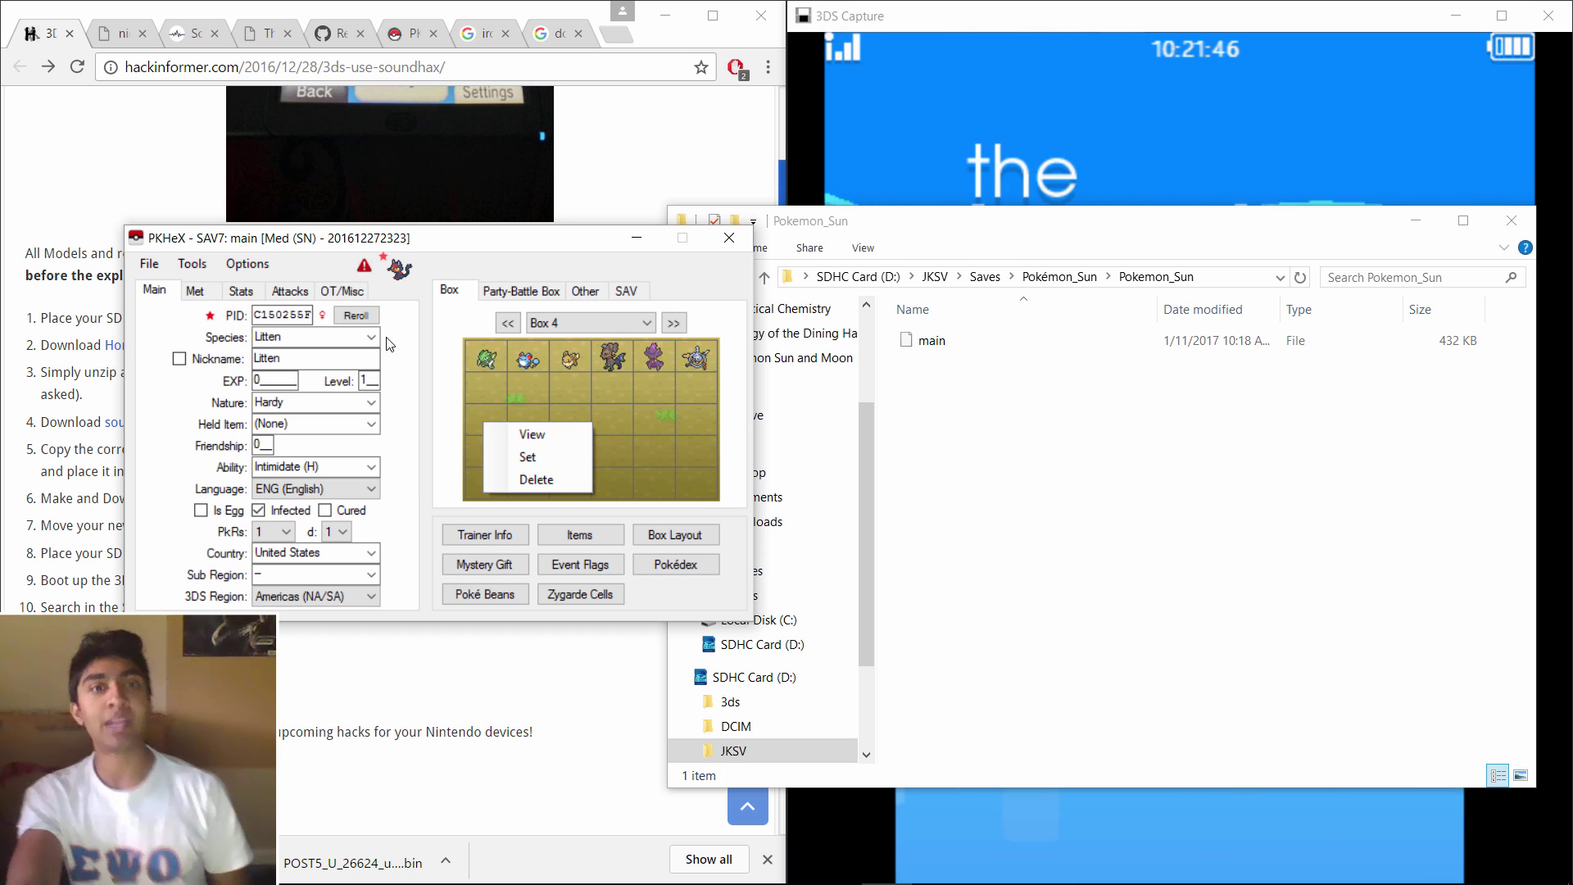
pyautogui.click(528, 459)
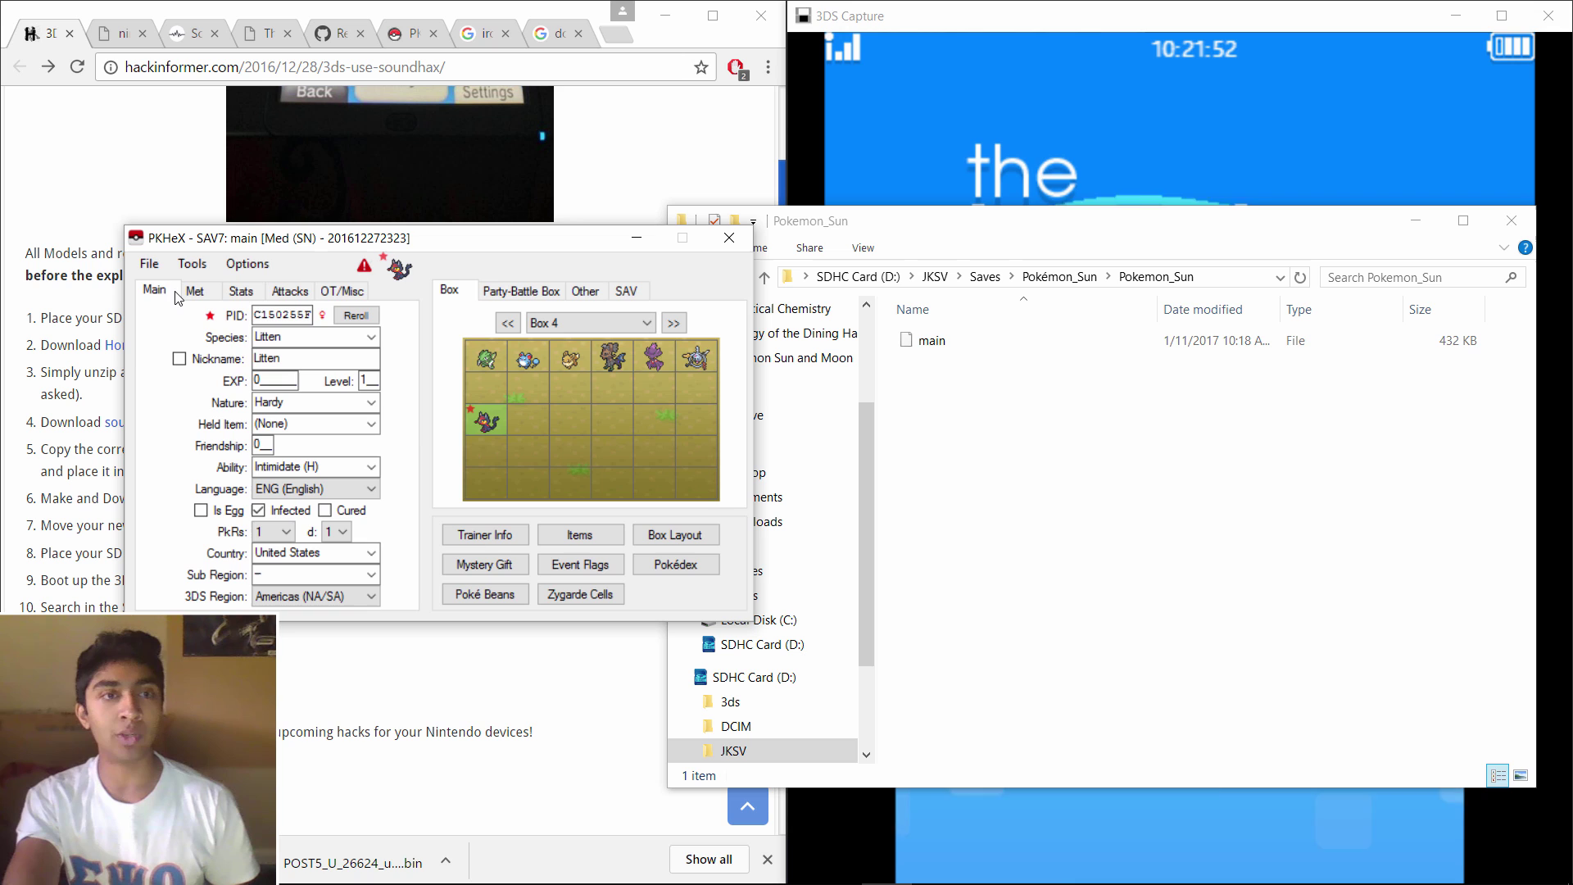
# Export the main save over the existing main file in the Pokemon_Sun folder and close the folder window.
pyautogui.click(152, 263)
pyautogui.moveTo(246, 331)
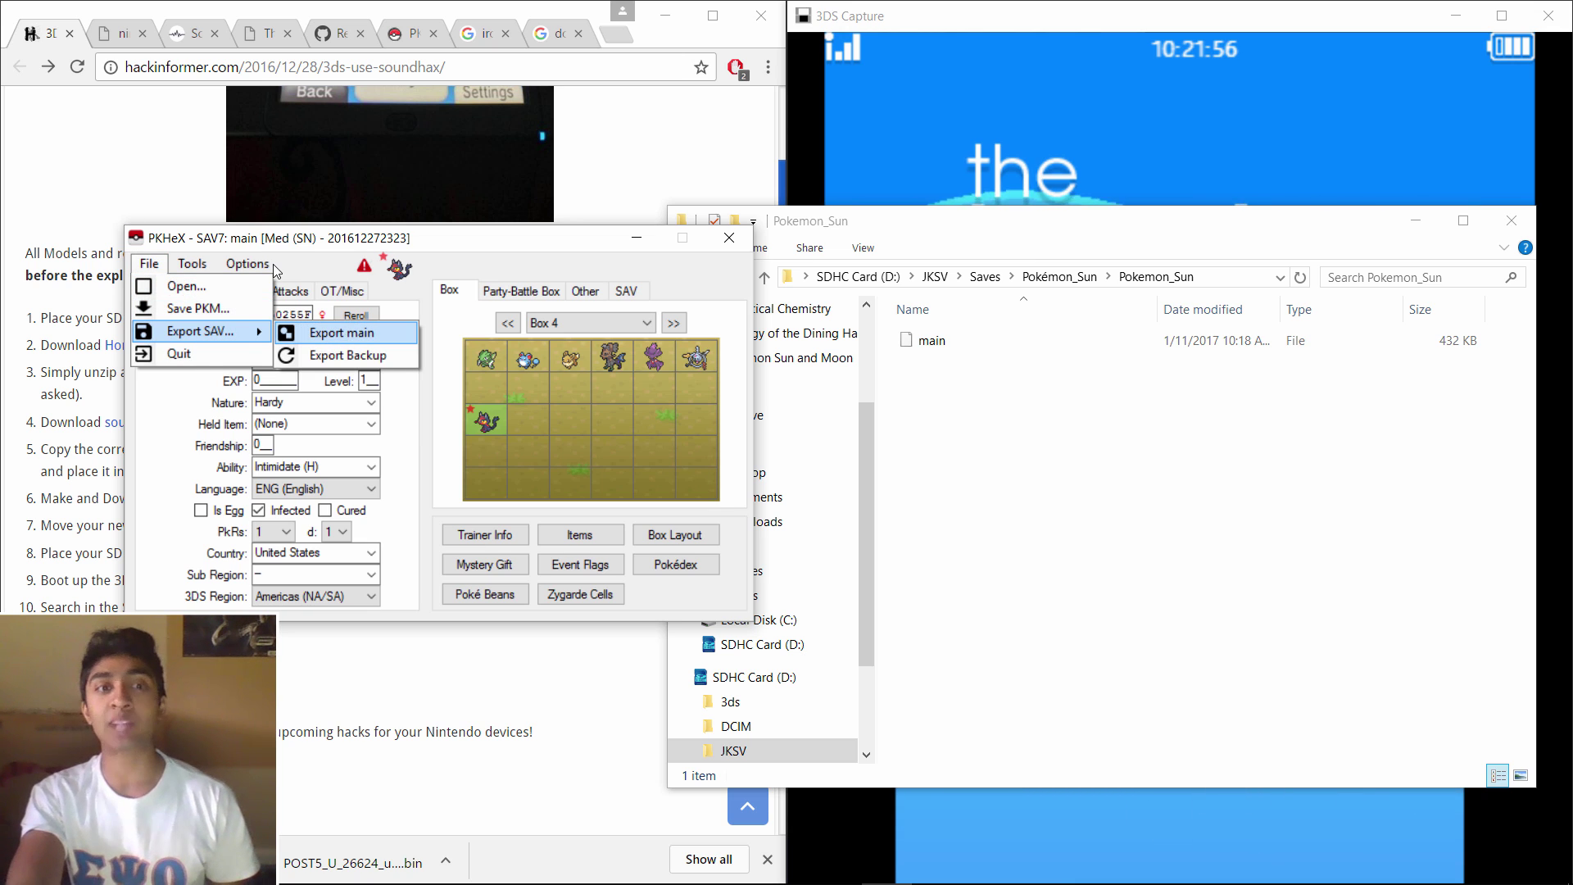
pyautogui.press('Return')
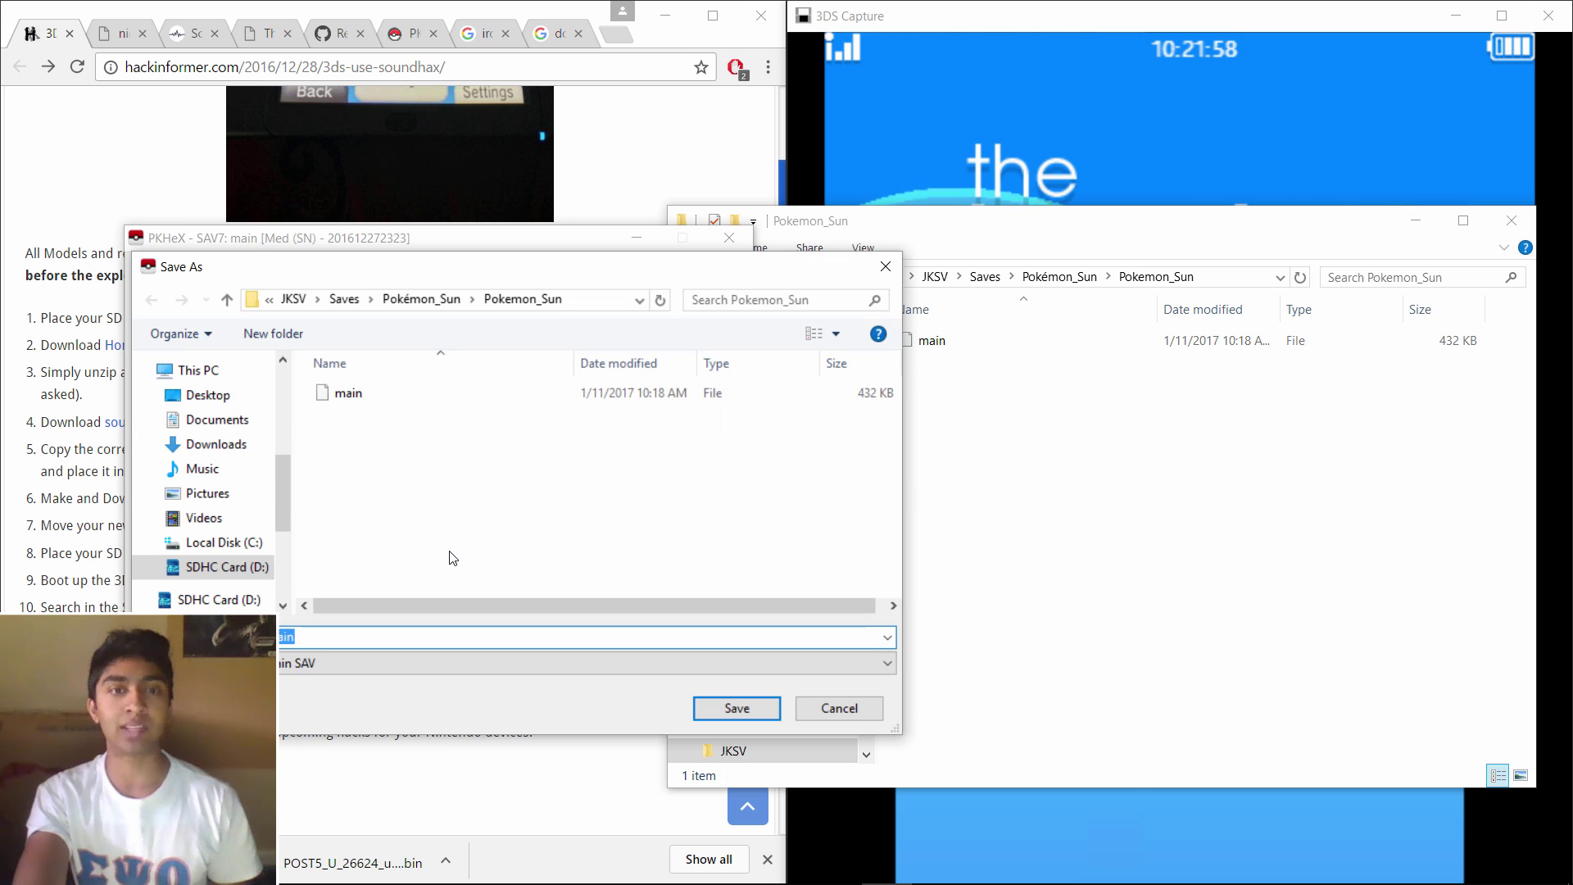
pyautogui.press('Return')
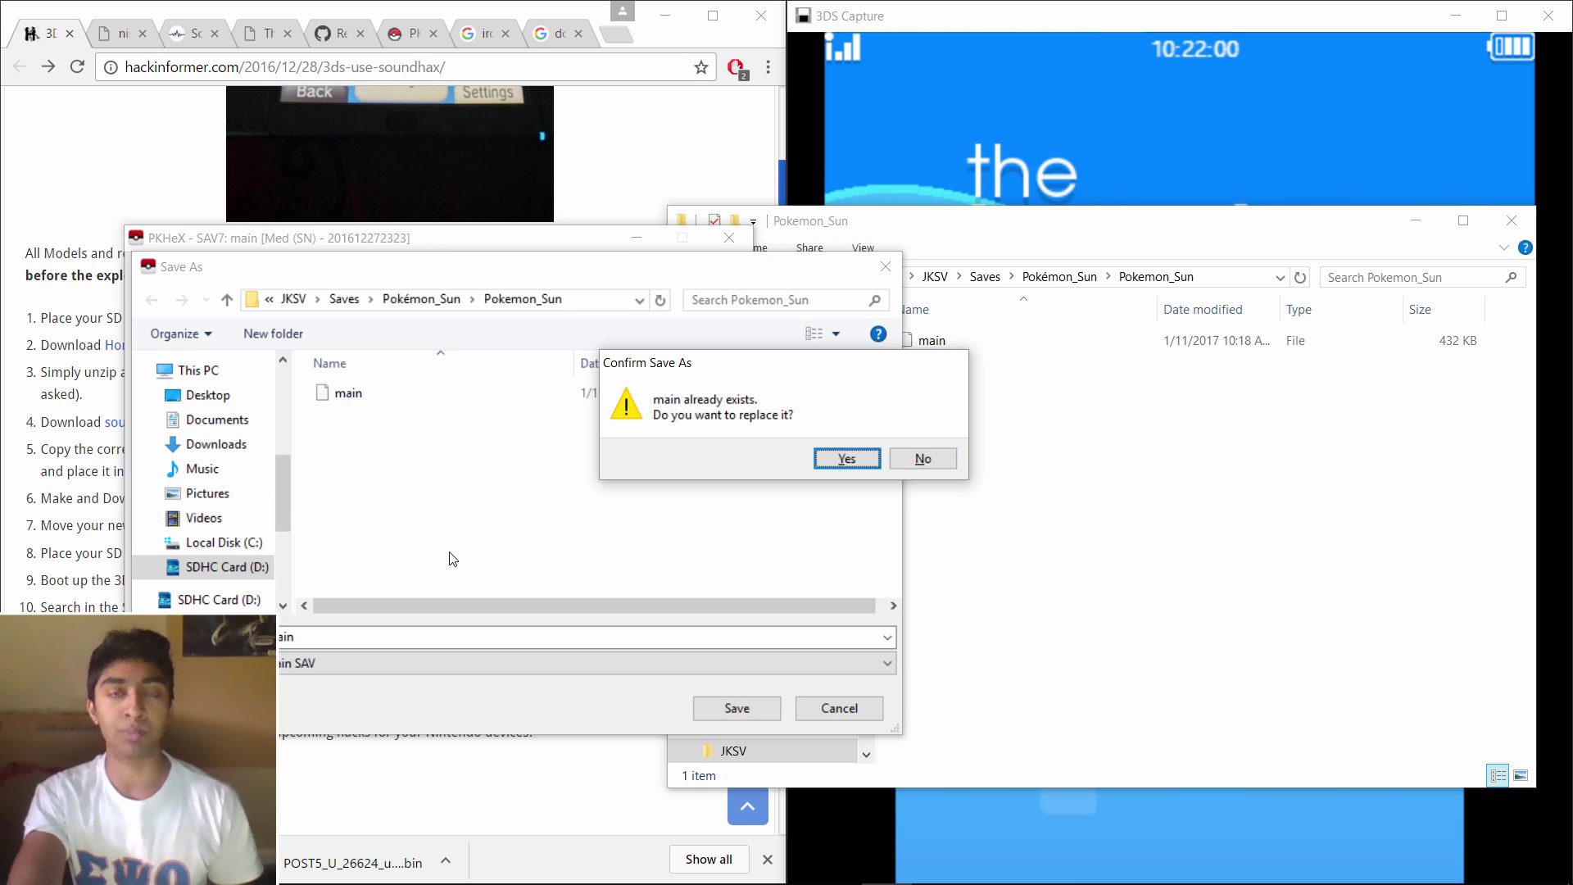
pyautogui.press('Return')
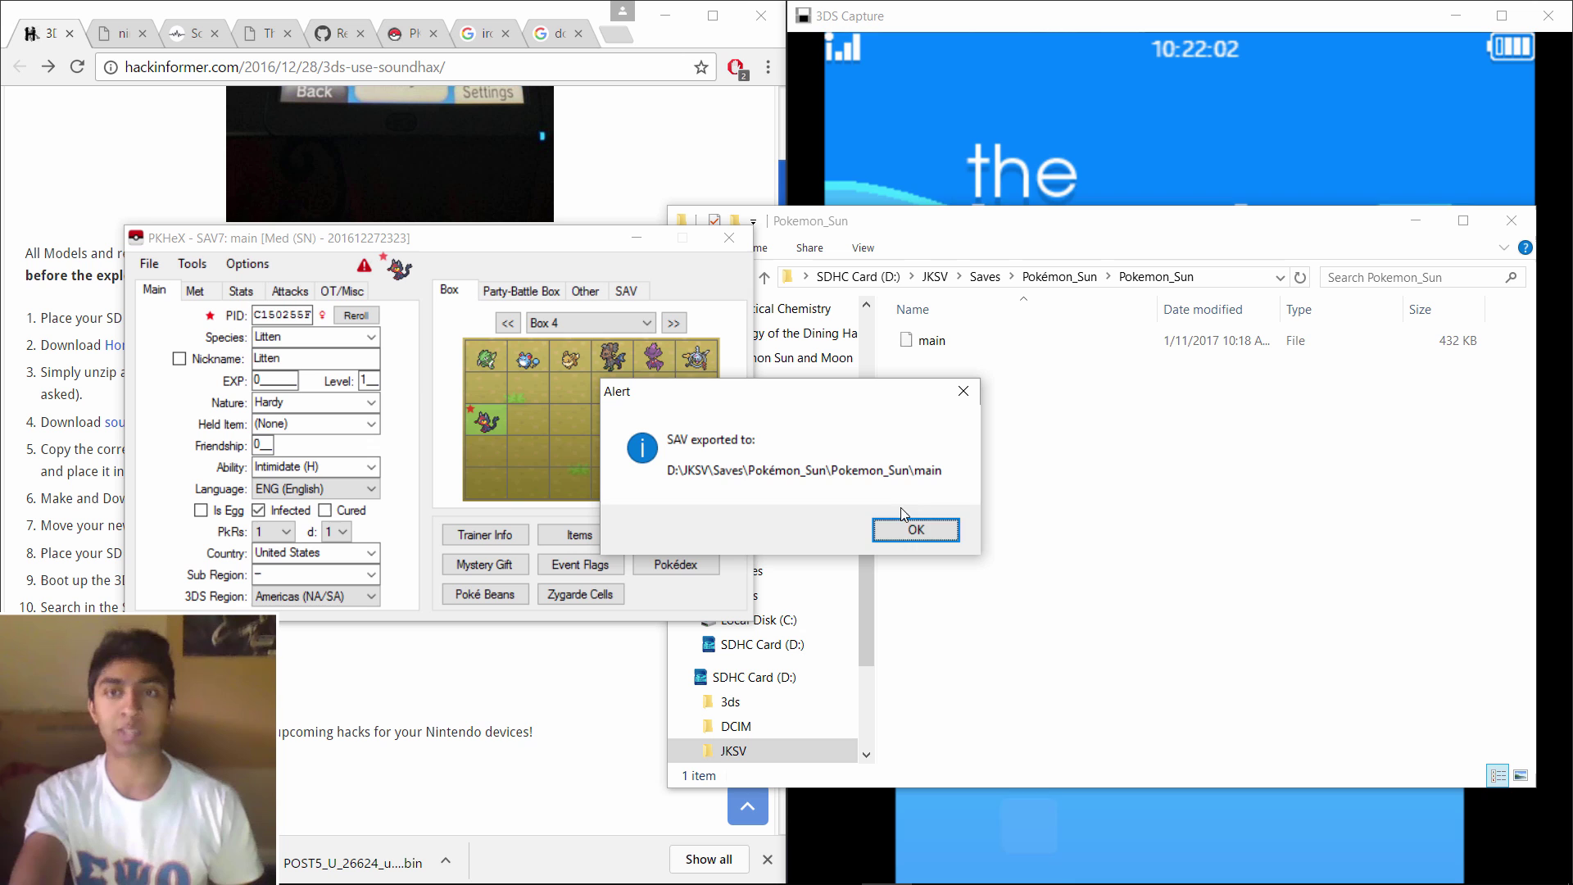
pyautogui.press('Return')
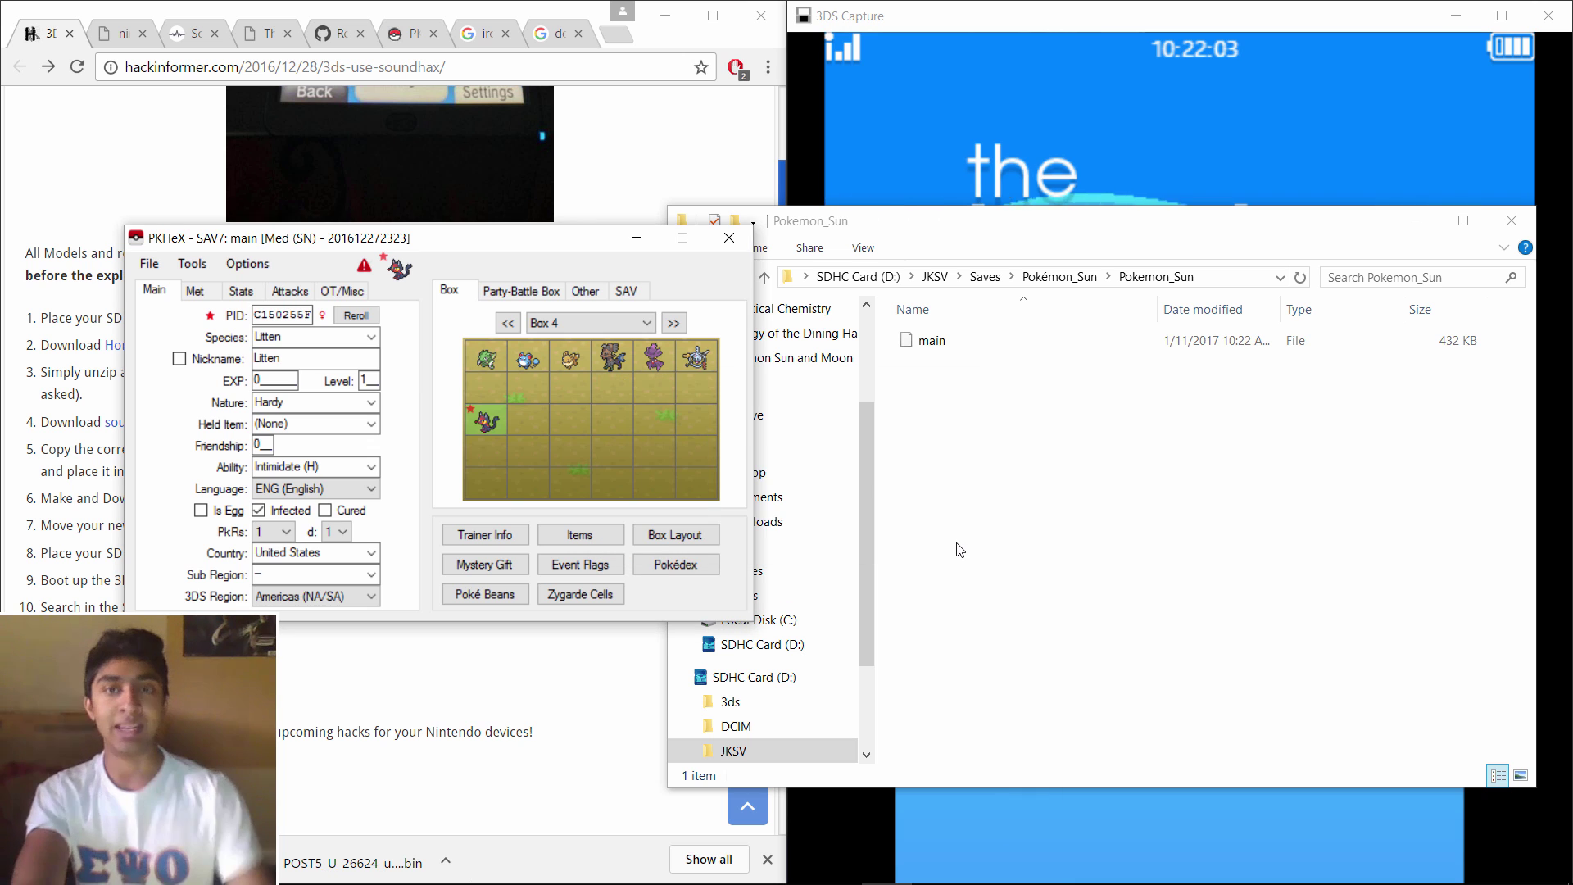
pyautogui.click(1525, 228)
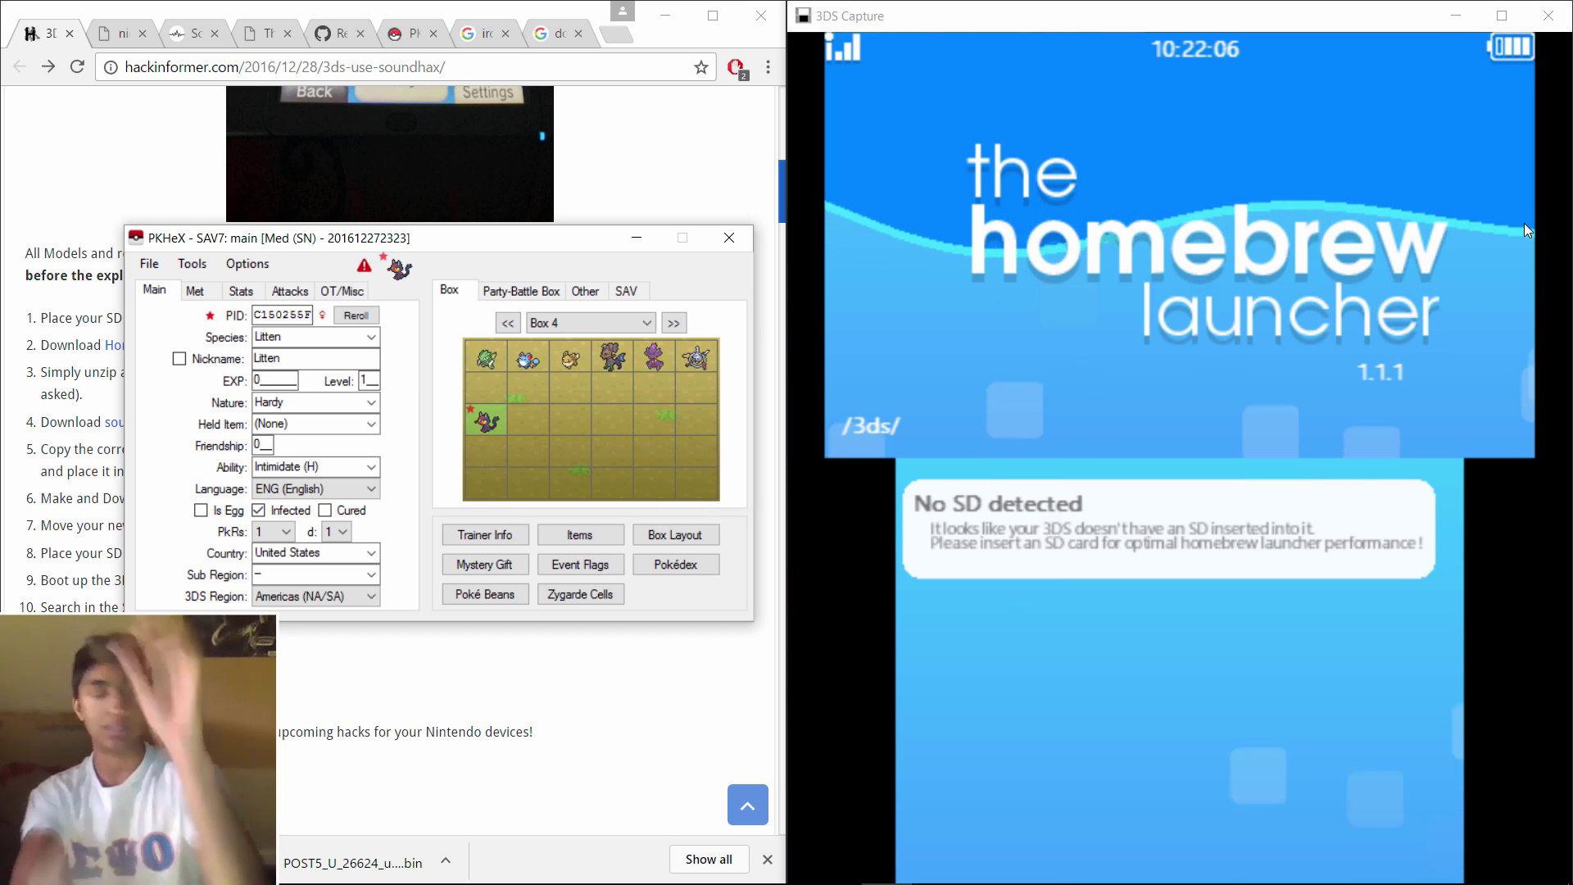